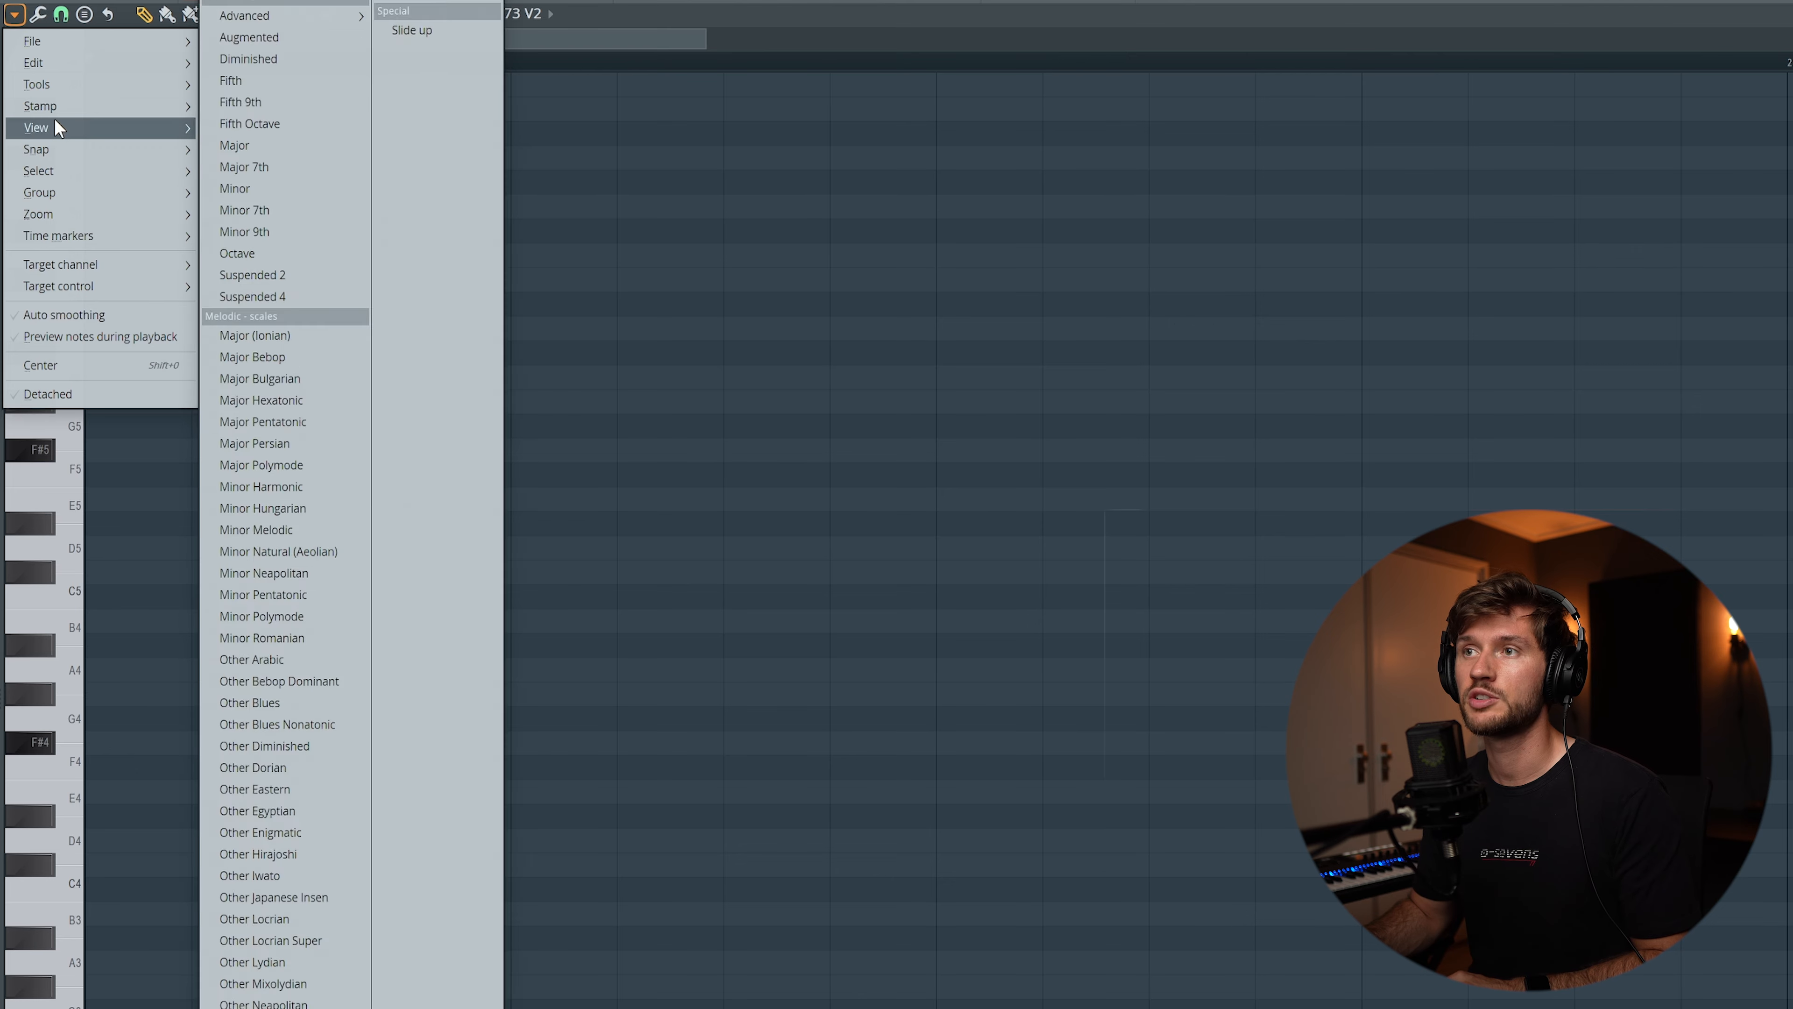
Complete the root-octave chords with a B4 note in bar 2, D#4 in bar 3 and F#4 in bar 4
{"action": "mouse_move", "coordinate": [54, 127]}
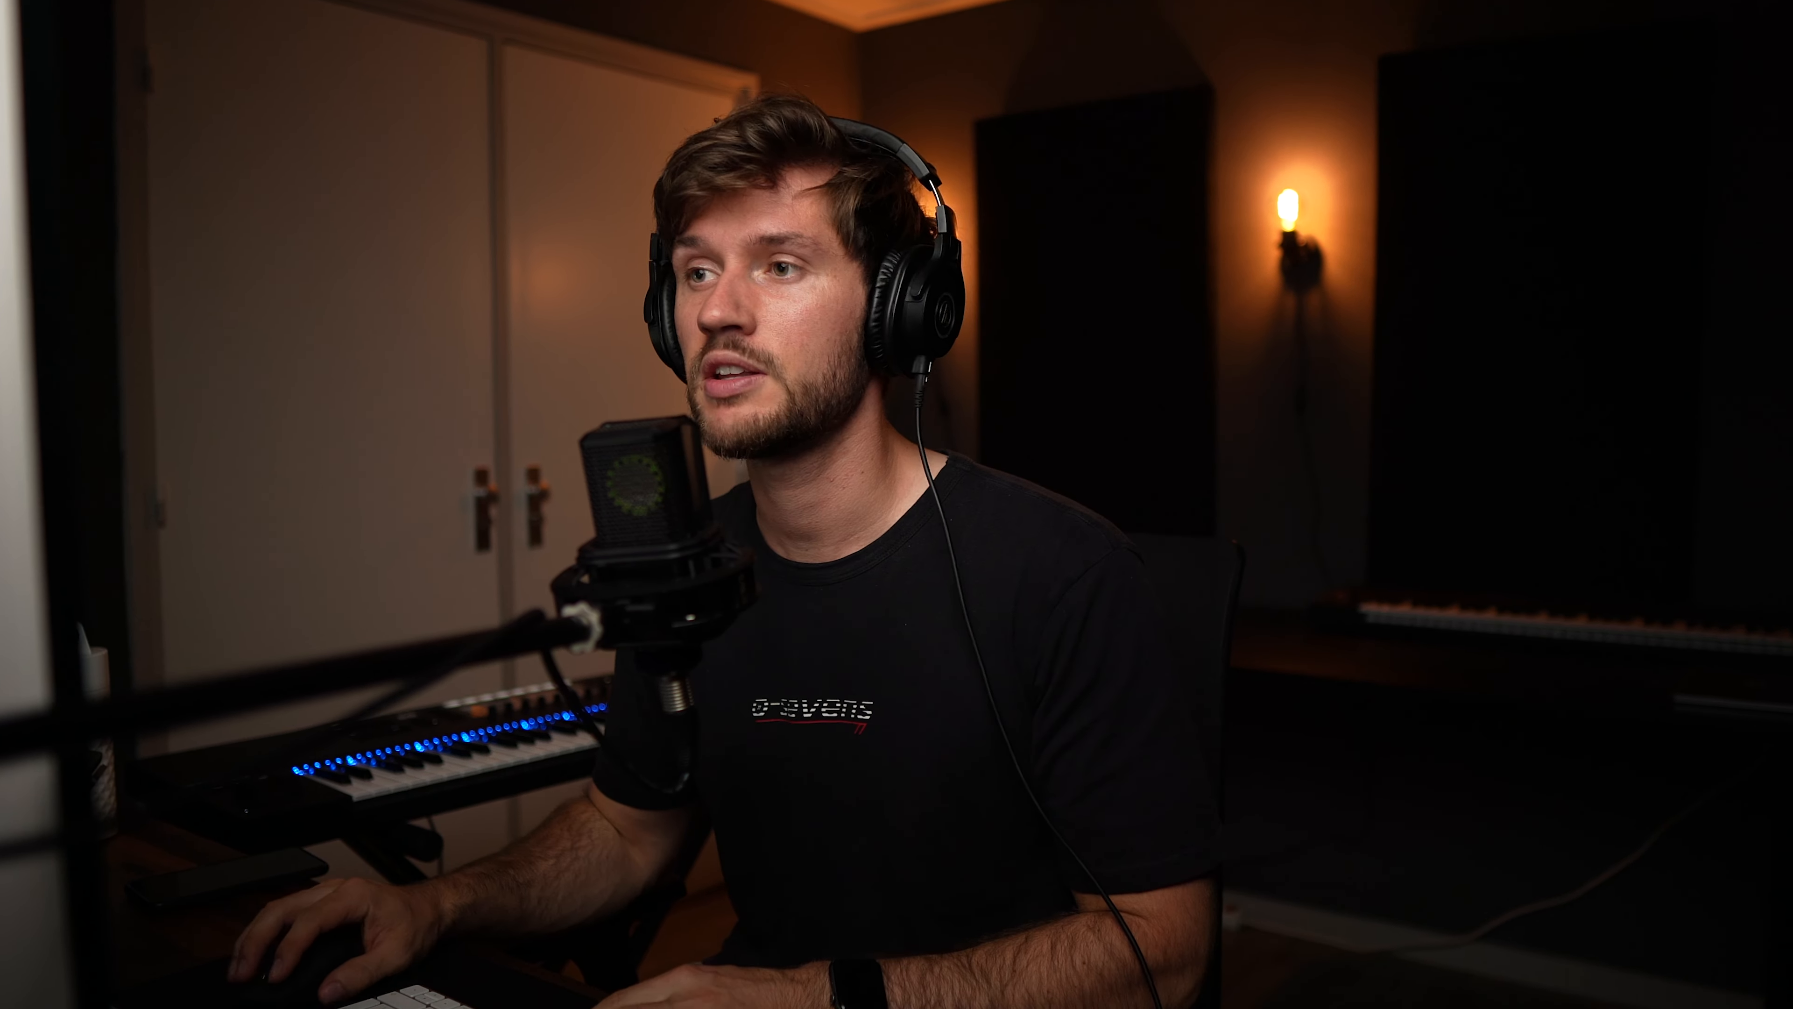
{"action": "mouse_move", "coordinate": [268, 463]}
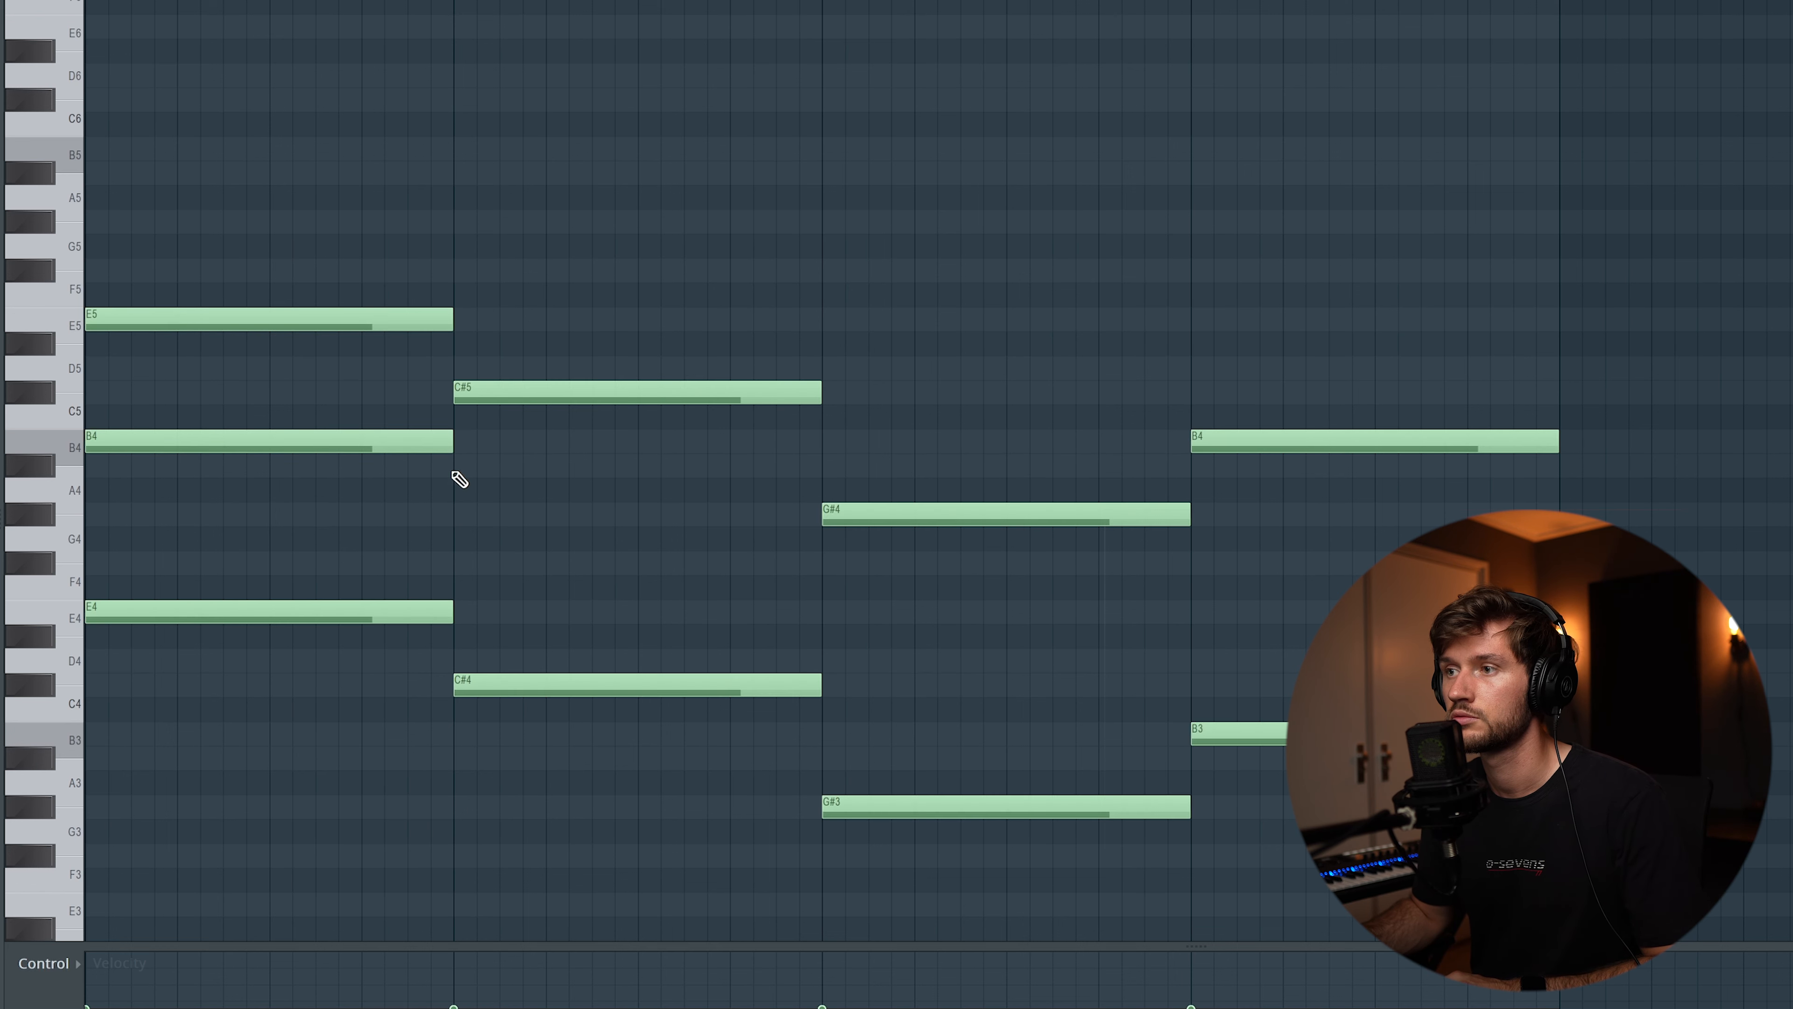
{"action": "left_click", "coordinate": [465, 444]}
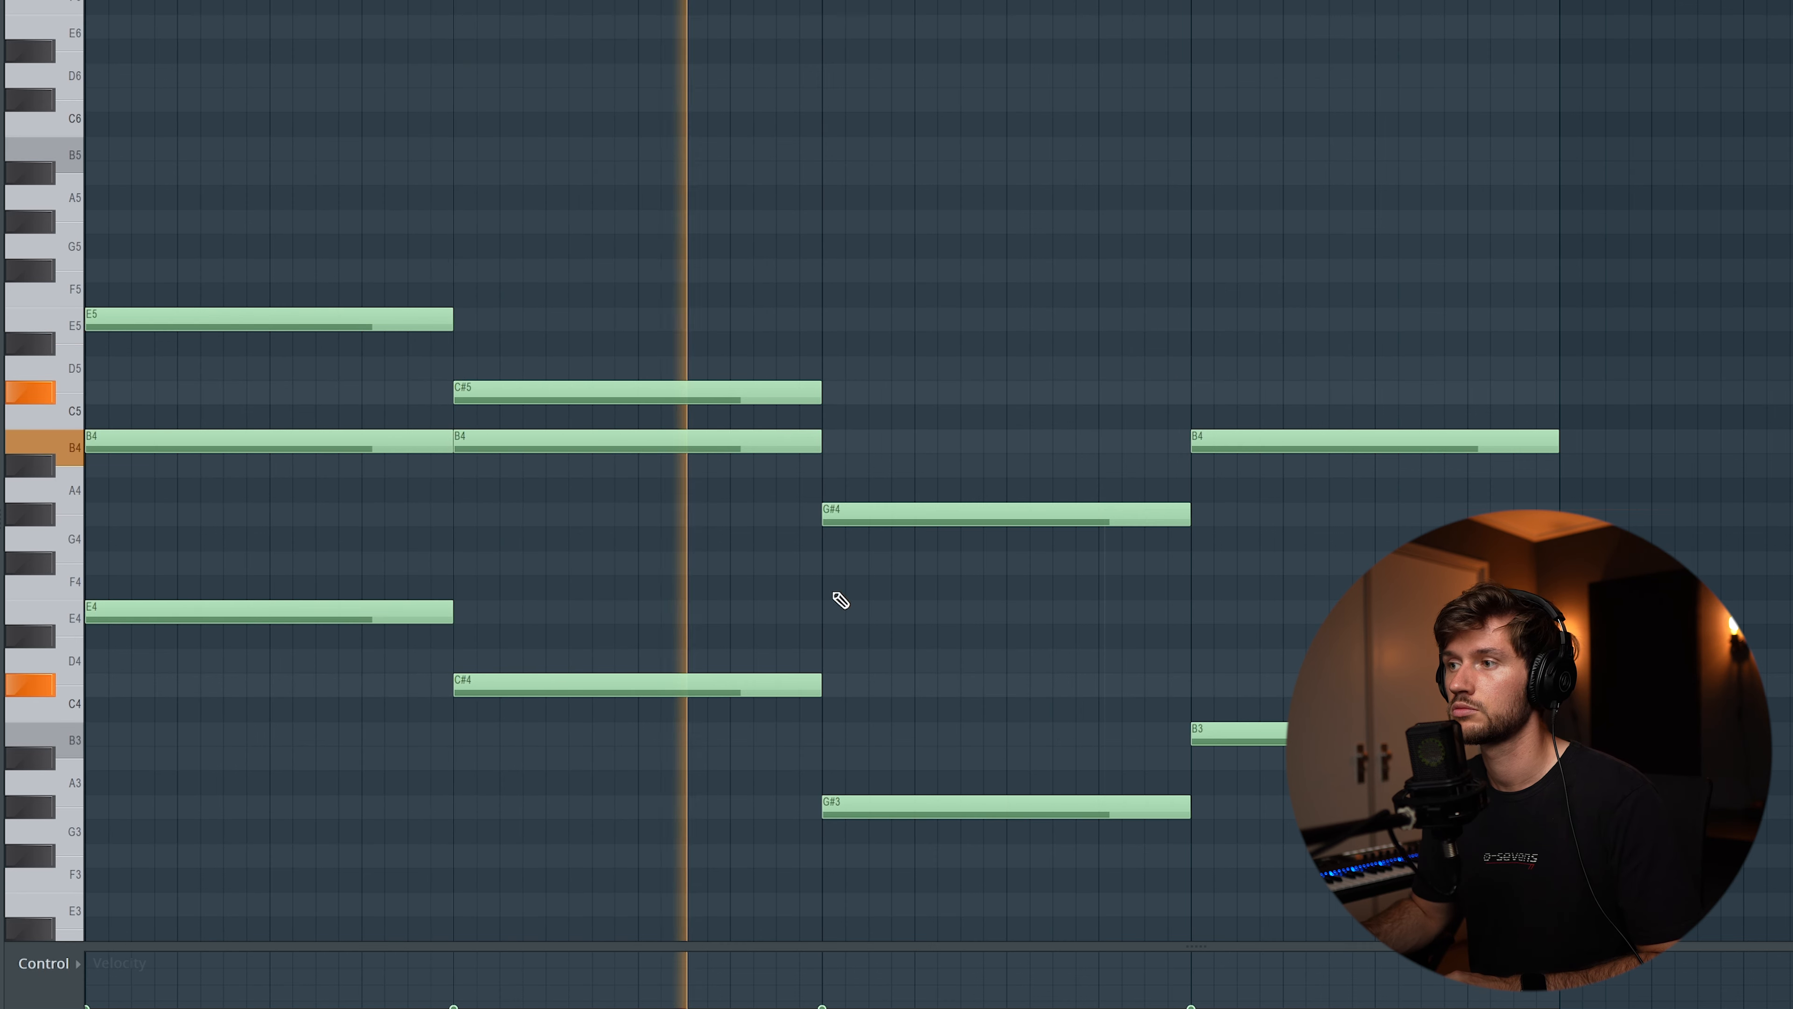
{"action": "key", "text": "space"}
{"action": "left_click", "coordinate": [910, 637]}
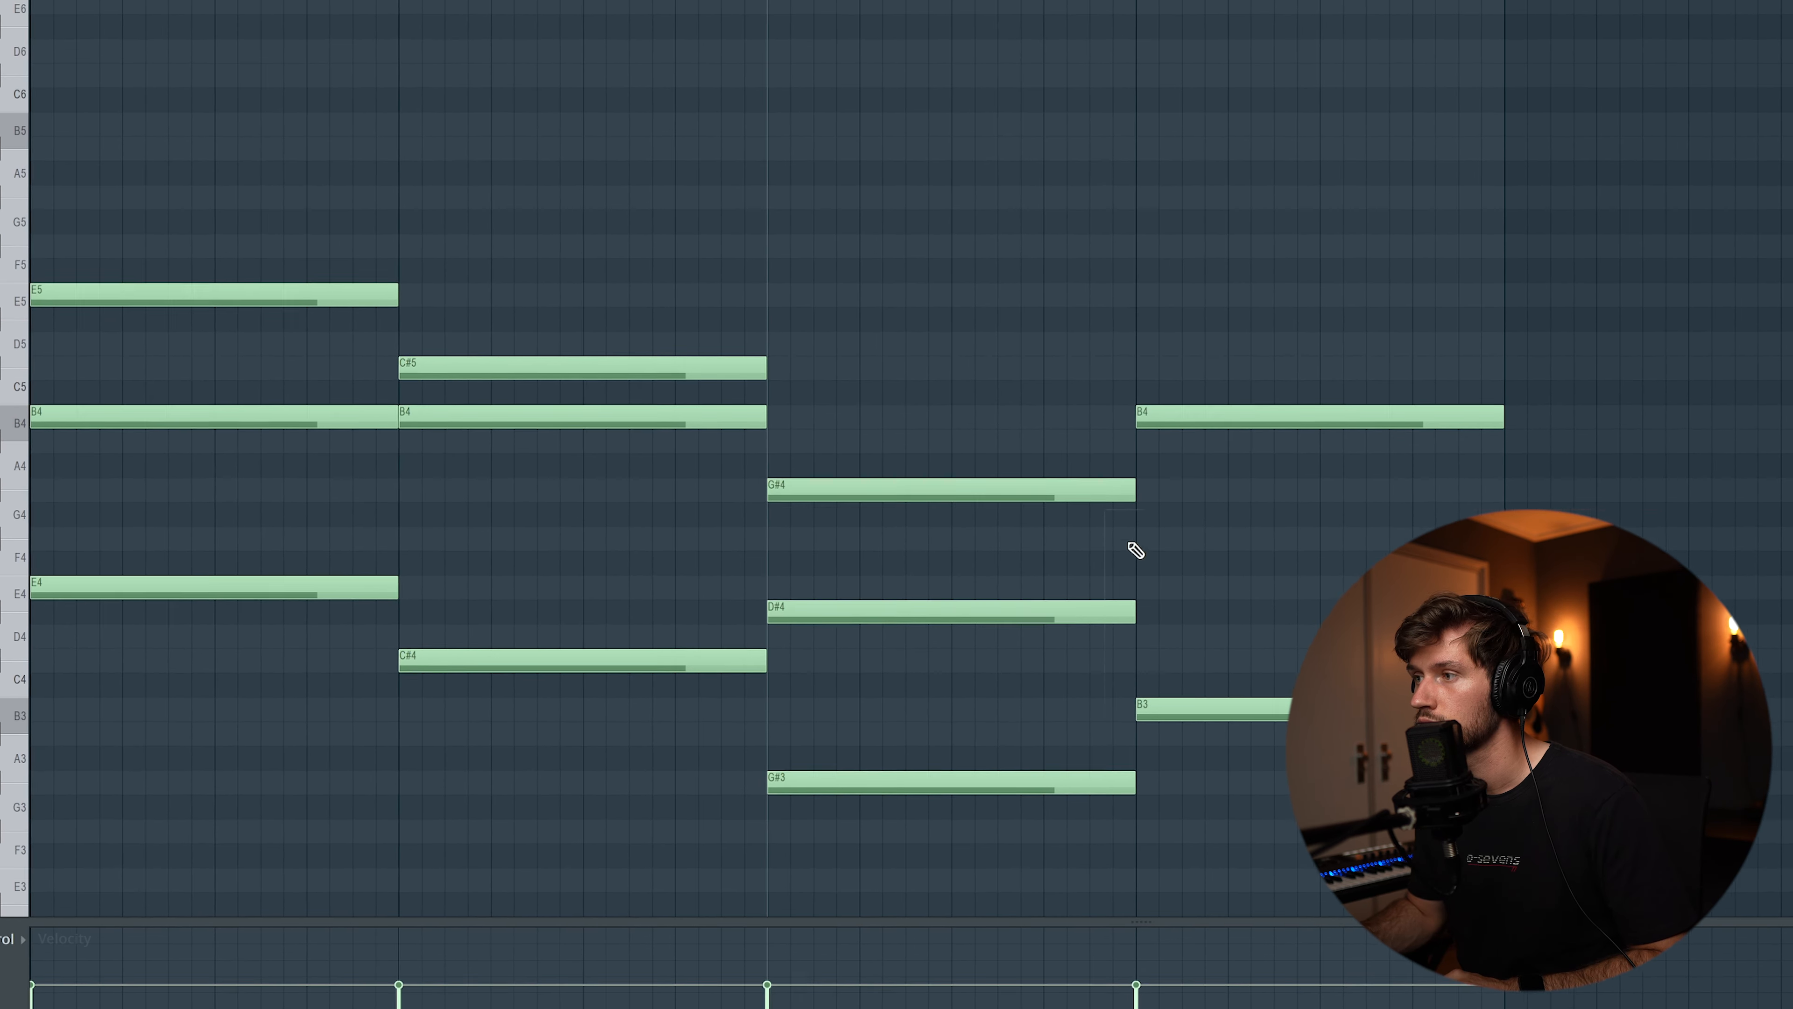
{"action": "left_click", "coordinate": [1193, 551]}
{"action": "key", "text": "space"}
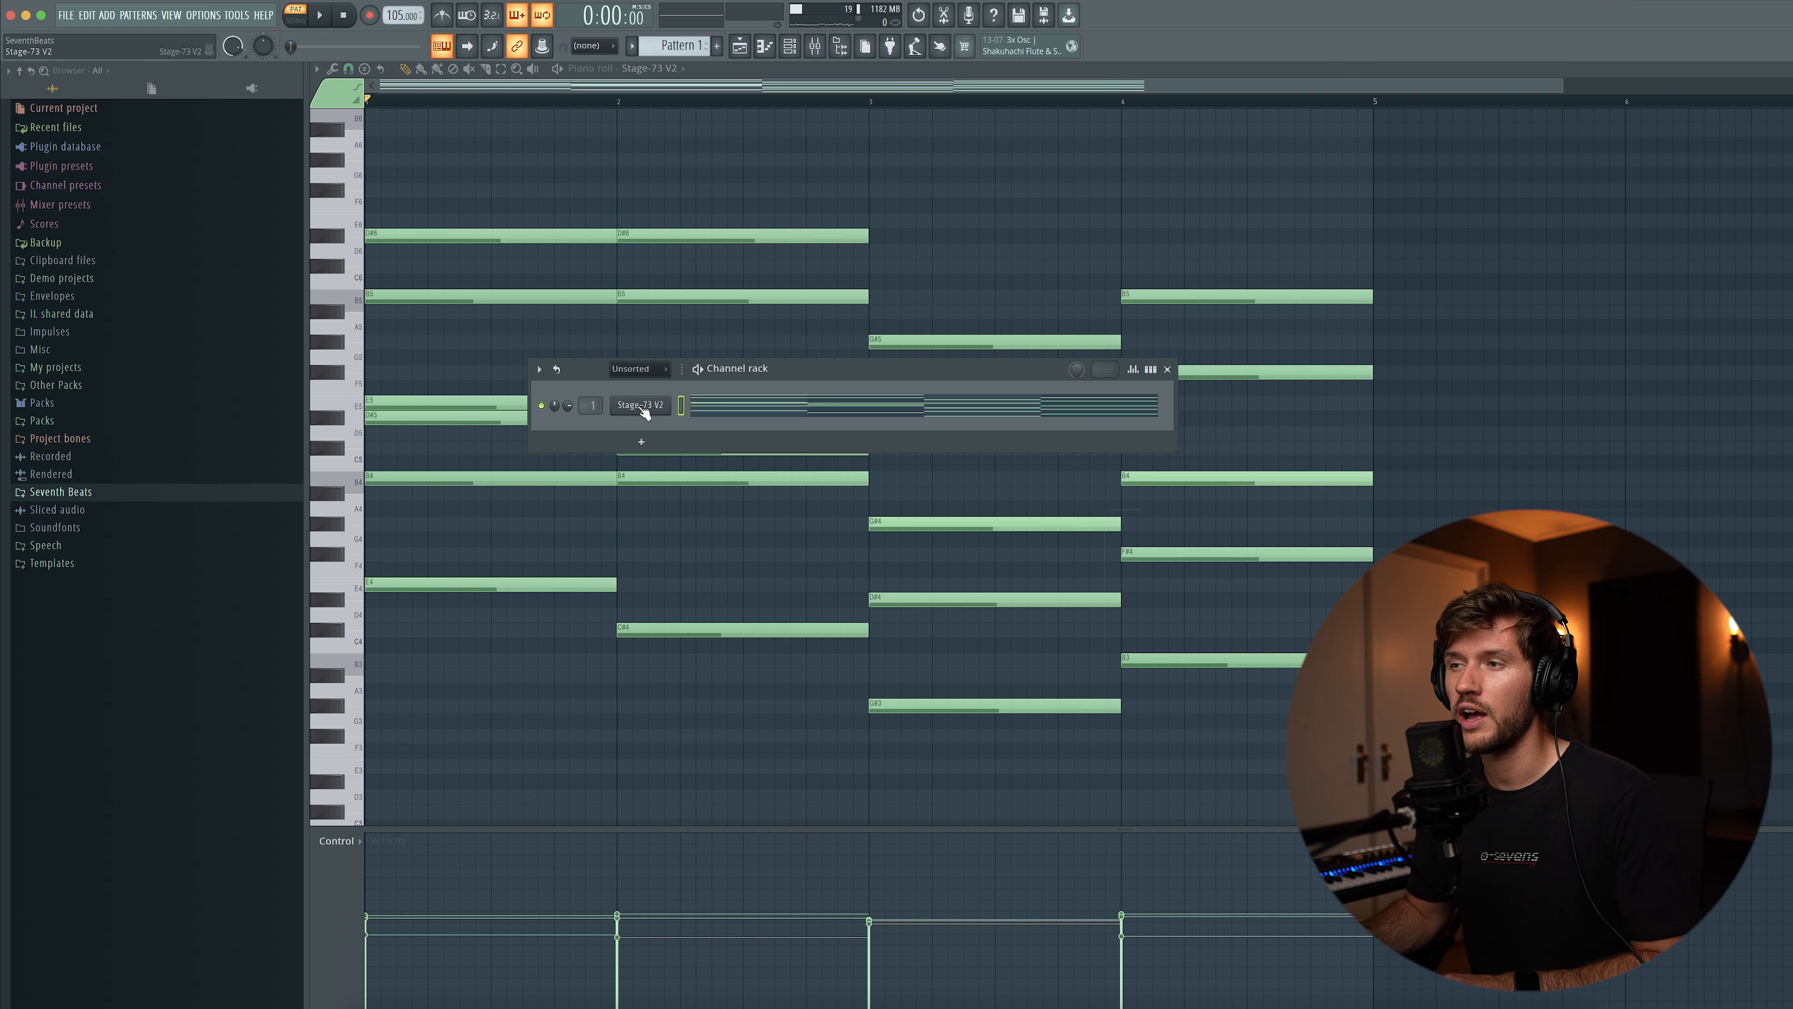
Insert a Jup-8 V4 instrument channel next to Stage-73 V2
{"action": "right_click", "coordinate": [640, 406]}
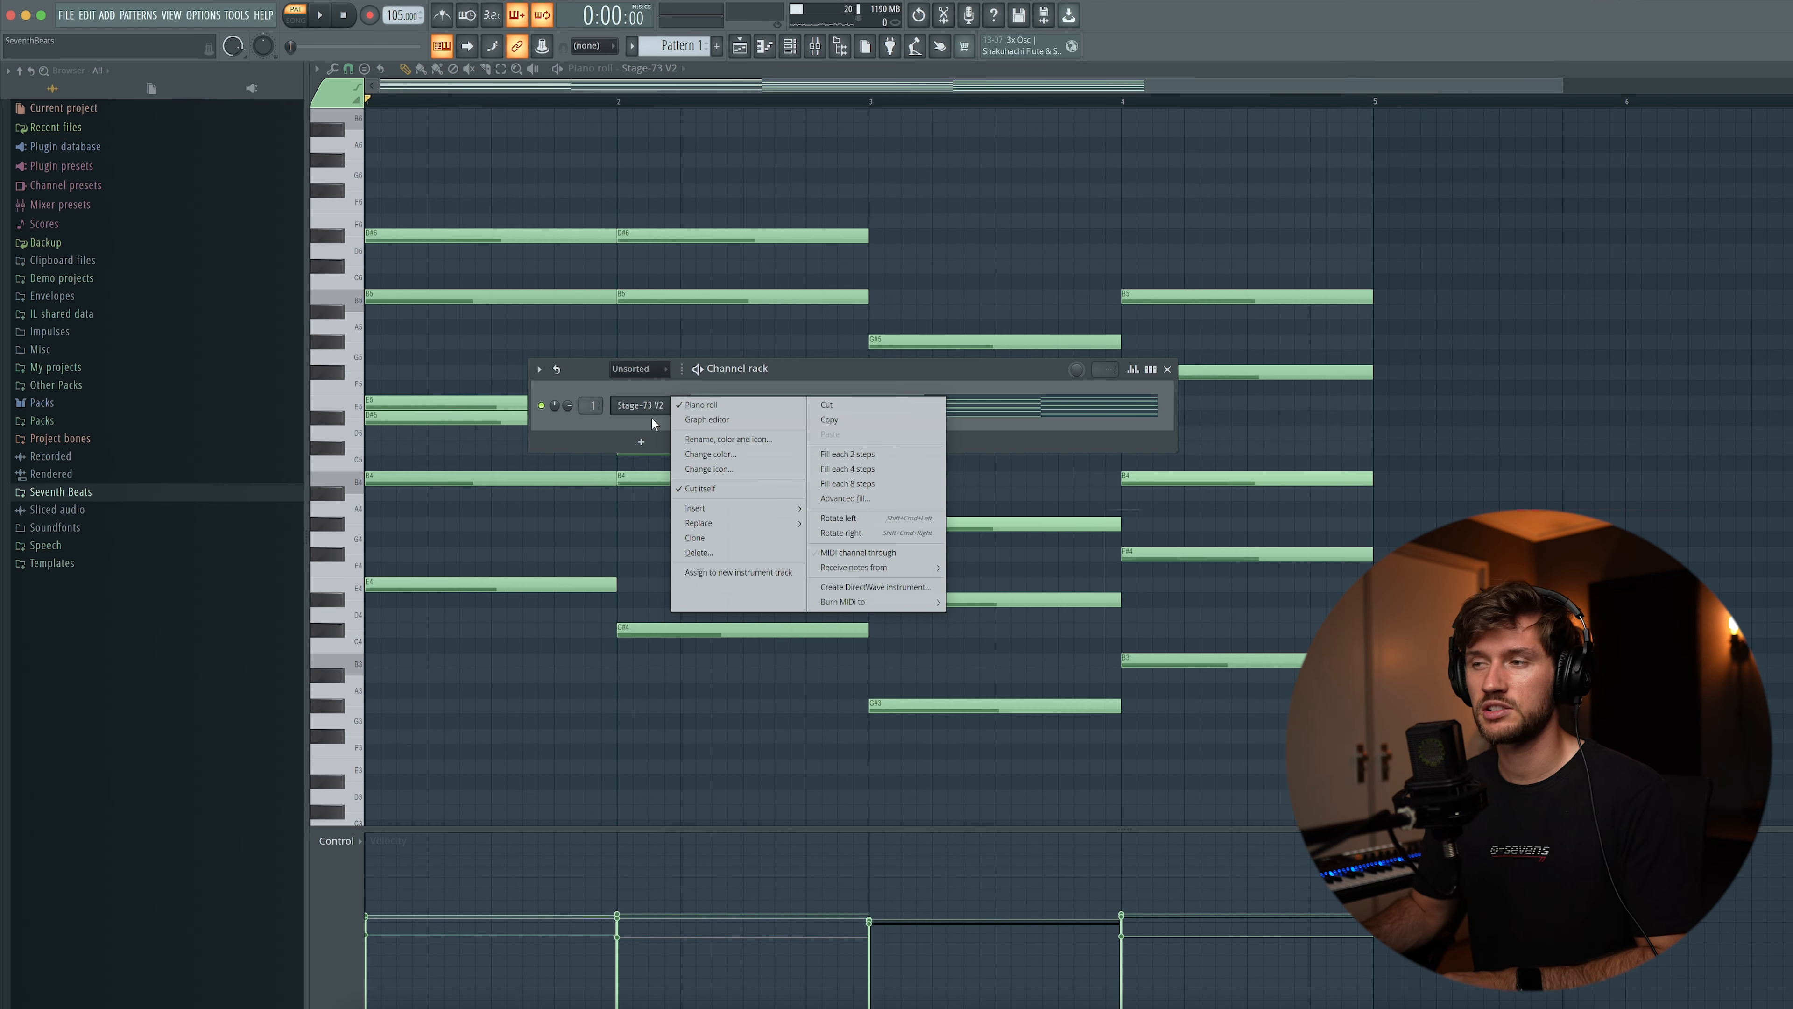
{"action": "mouse_move", "coordinate": [715, 509]}
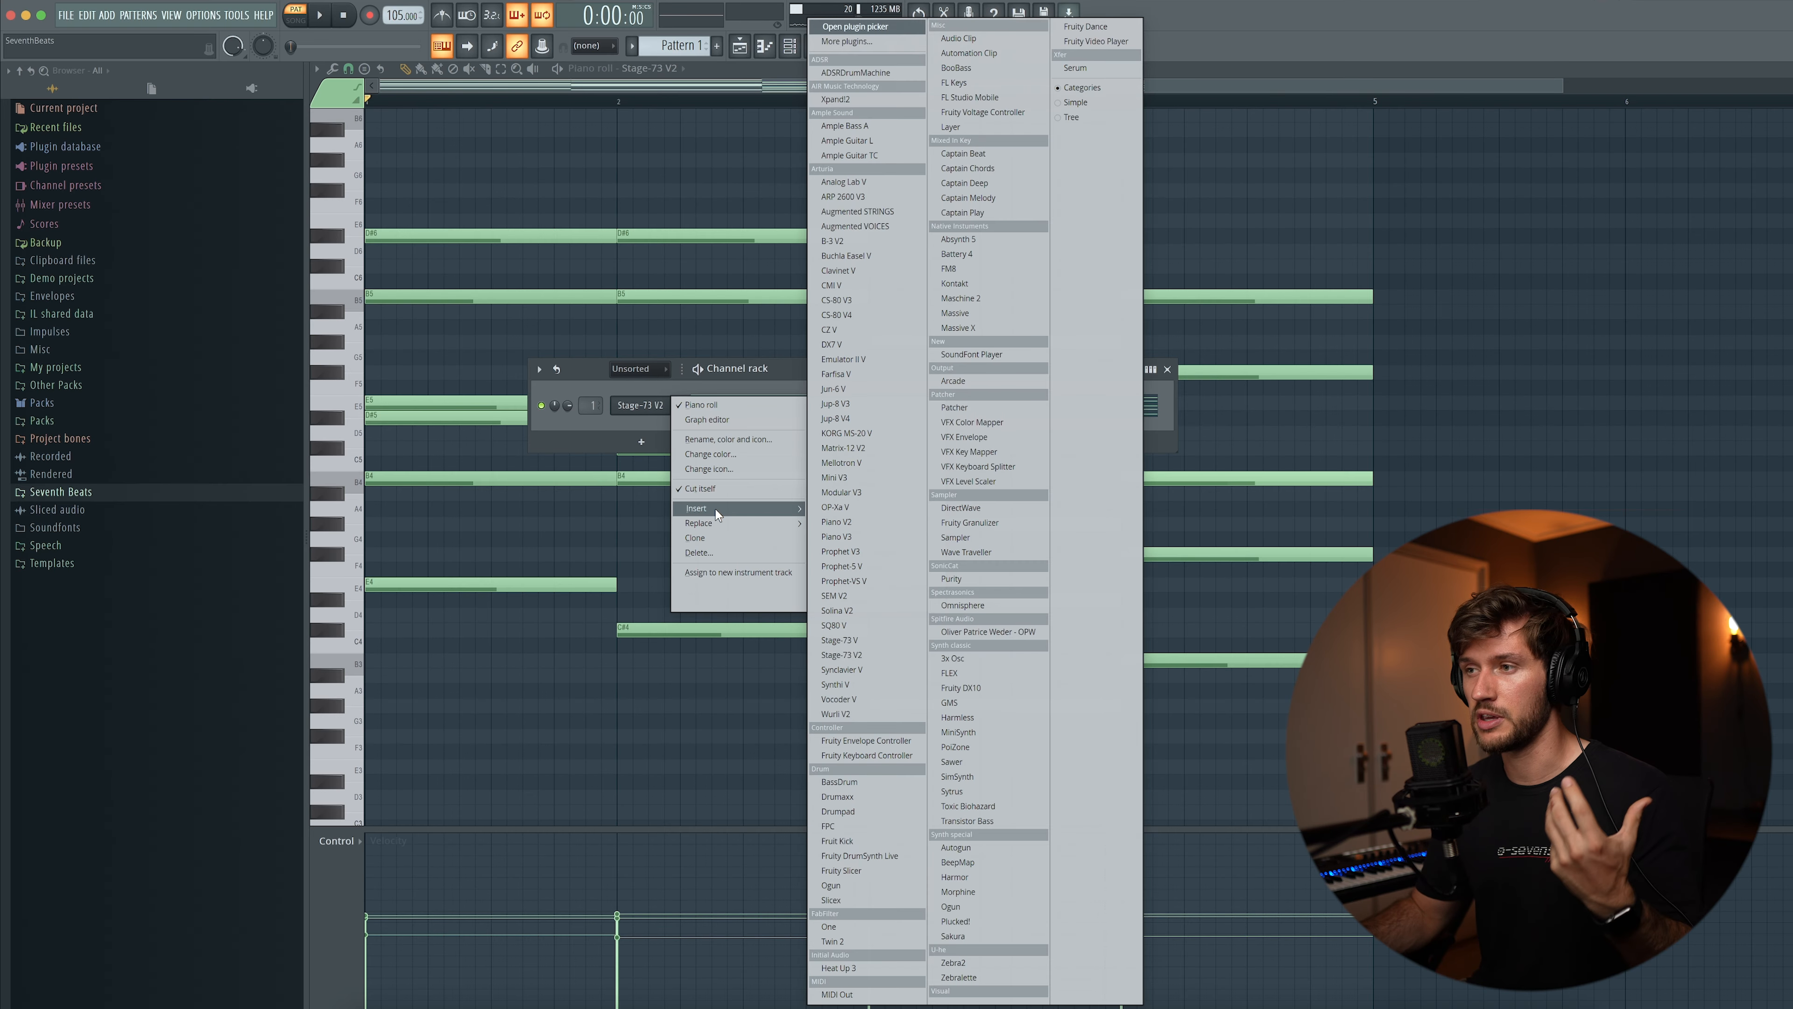
{"action": "left_click", "coordinate": [851, 420]}
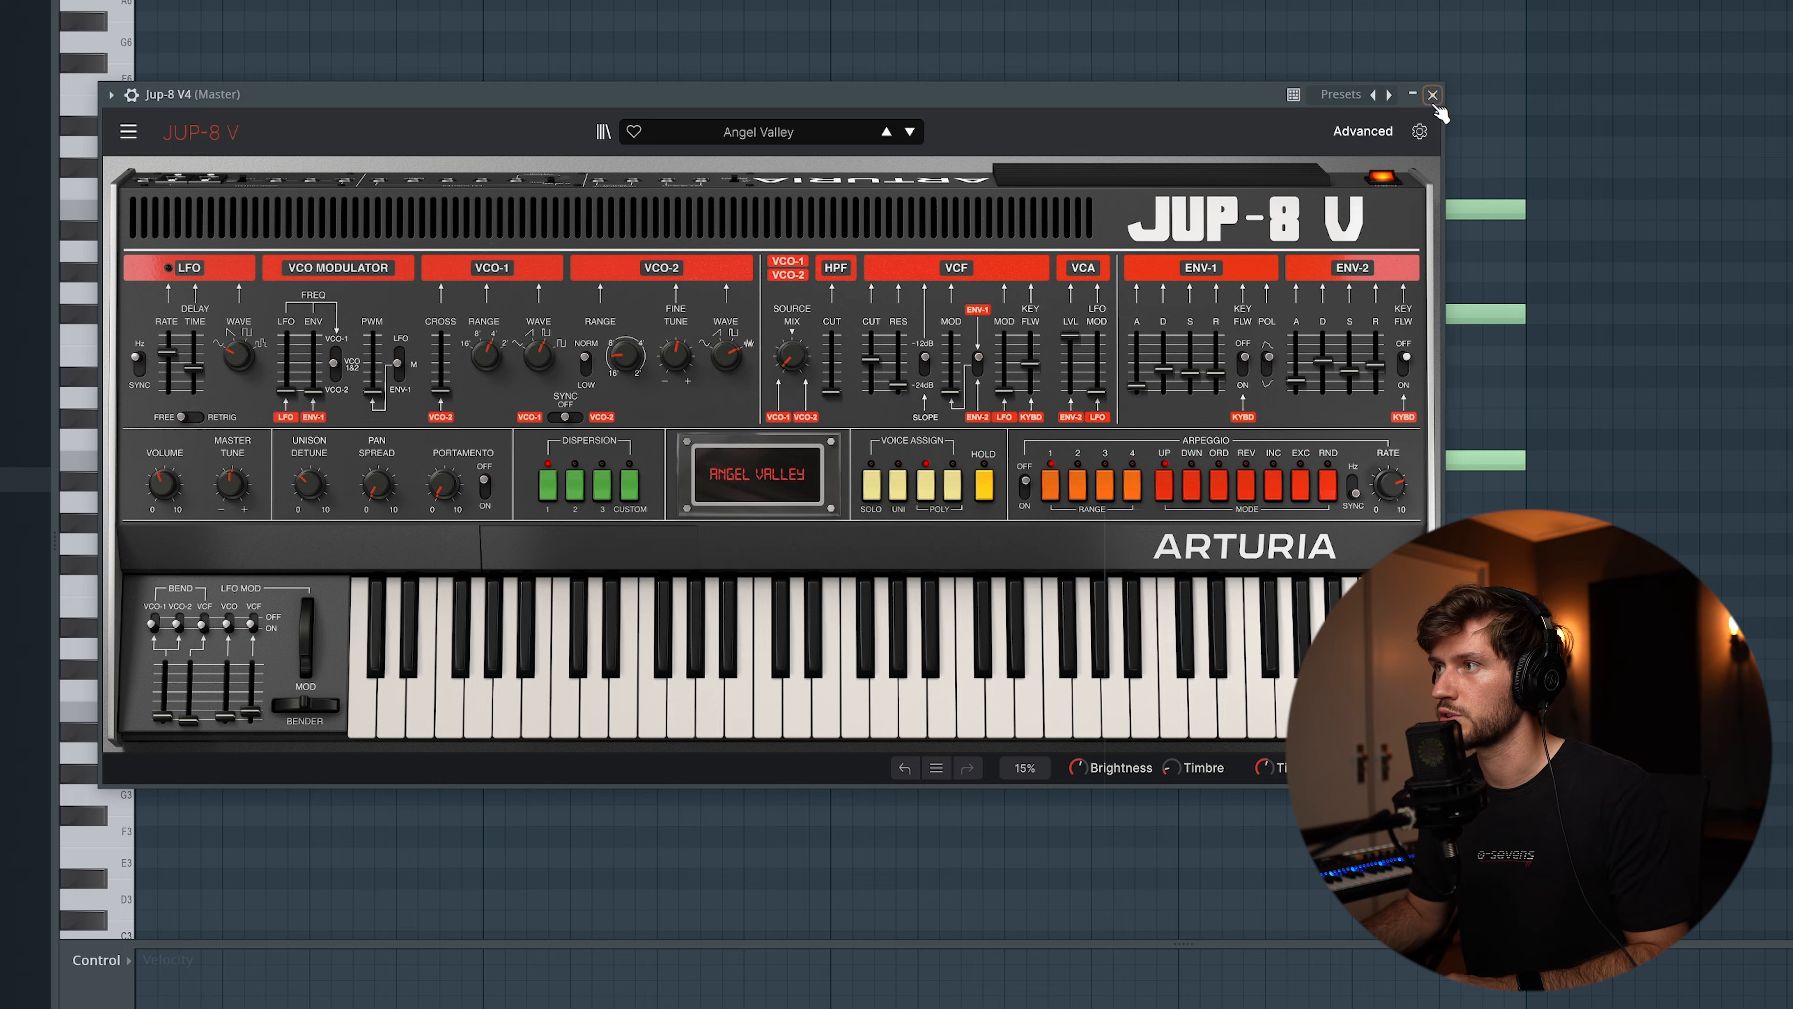
{"action": "left_click", "coordinate": [1432, 95]}
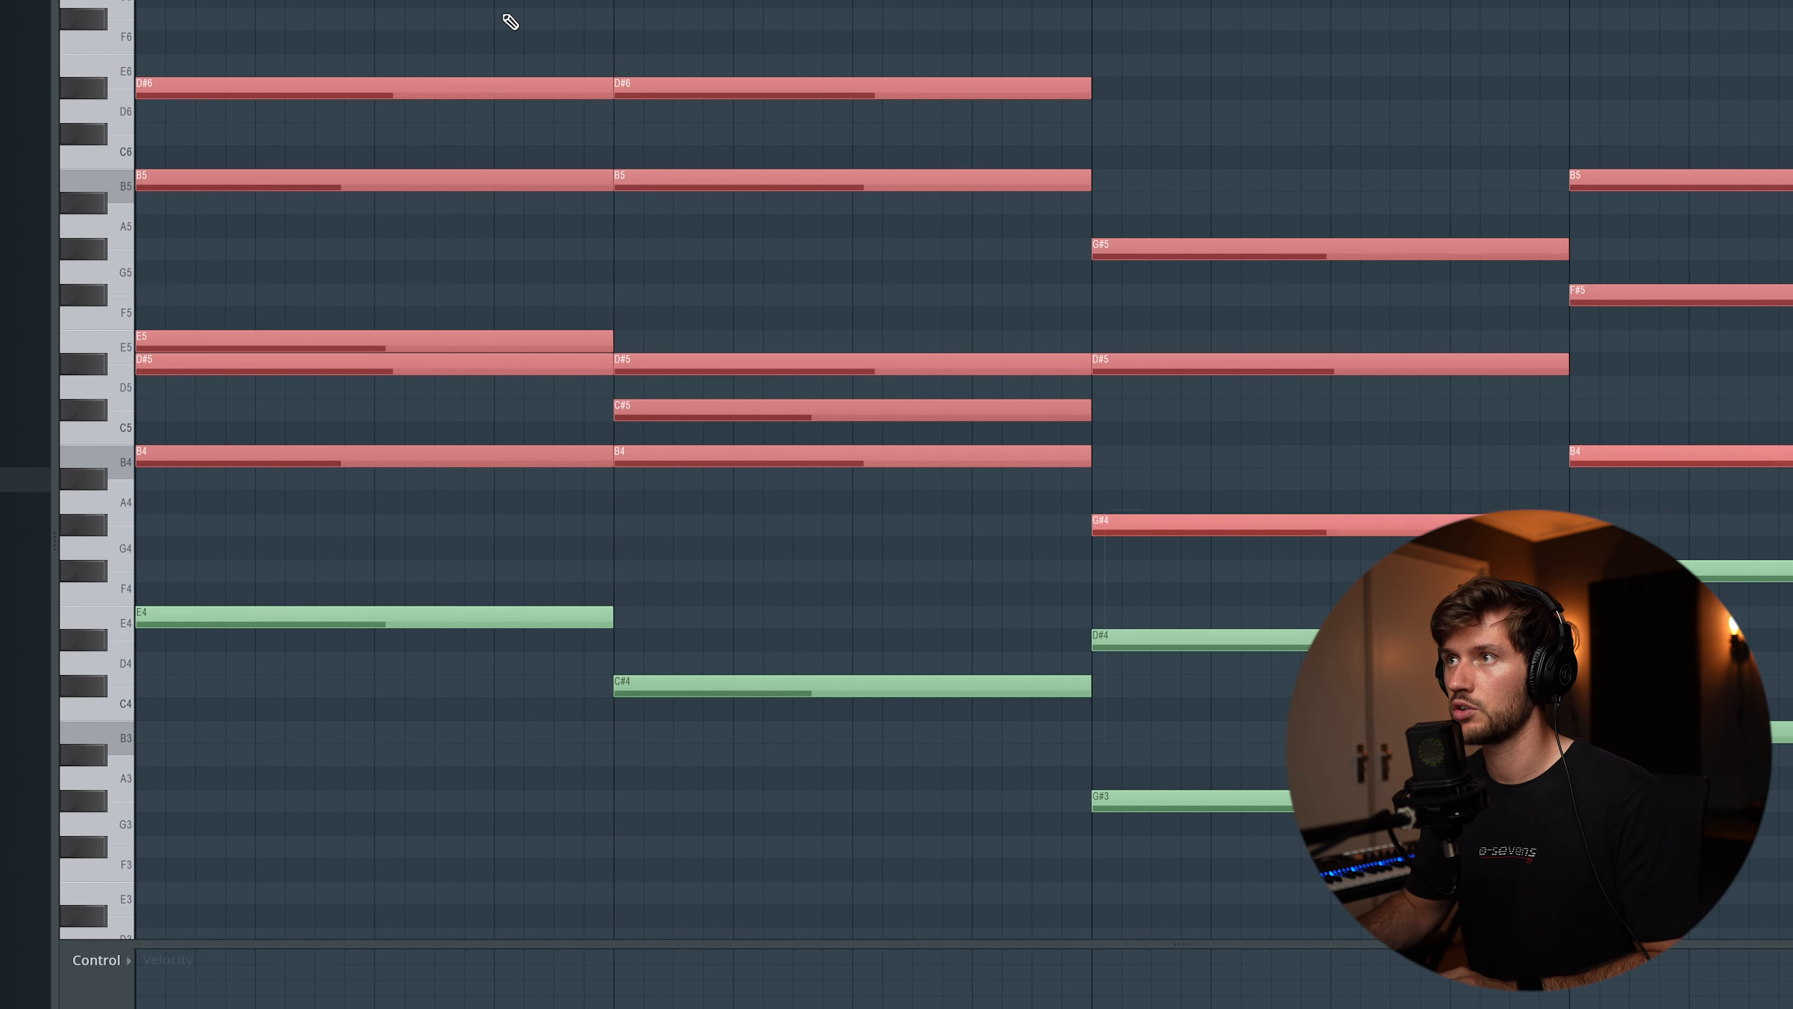
Place short off-beat stabs in the new instrument's channel, using the upper chord notes in each of the four bars
{"action": "key", "text": "F6"}
{"action": "left_click", "coordinate": [615, 366]}
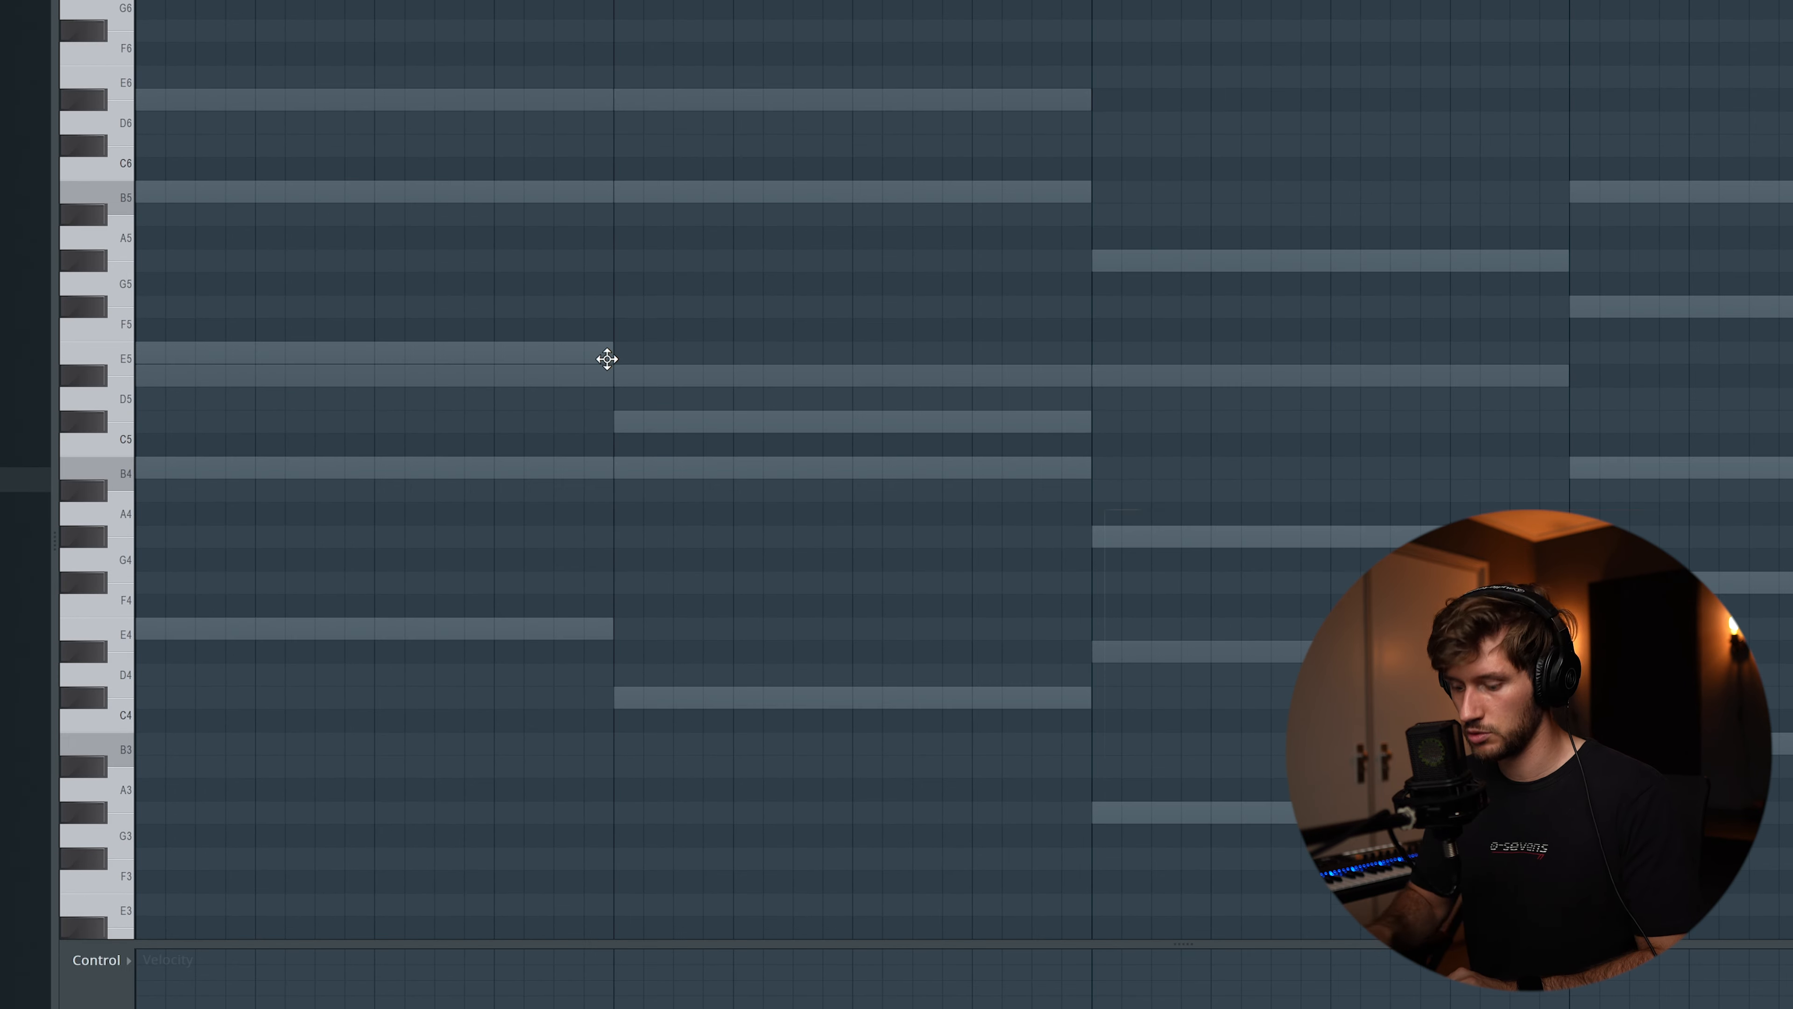
{"action": "left_click_drag", "start_coordinate": [764, 227], "coordinate": [786, 227]}
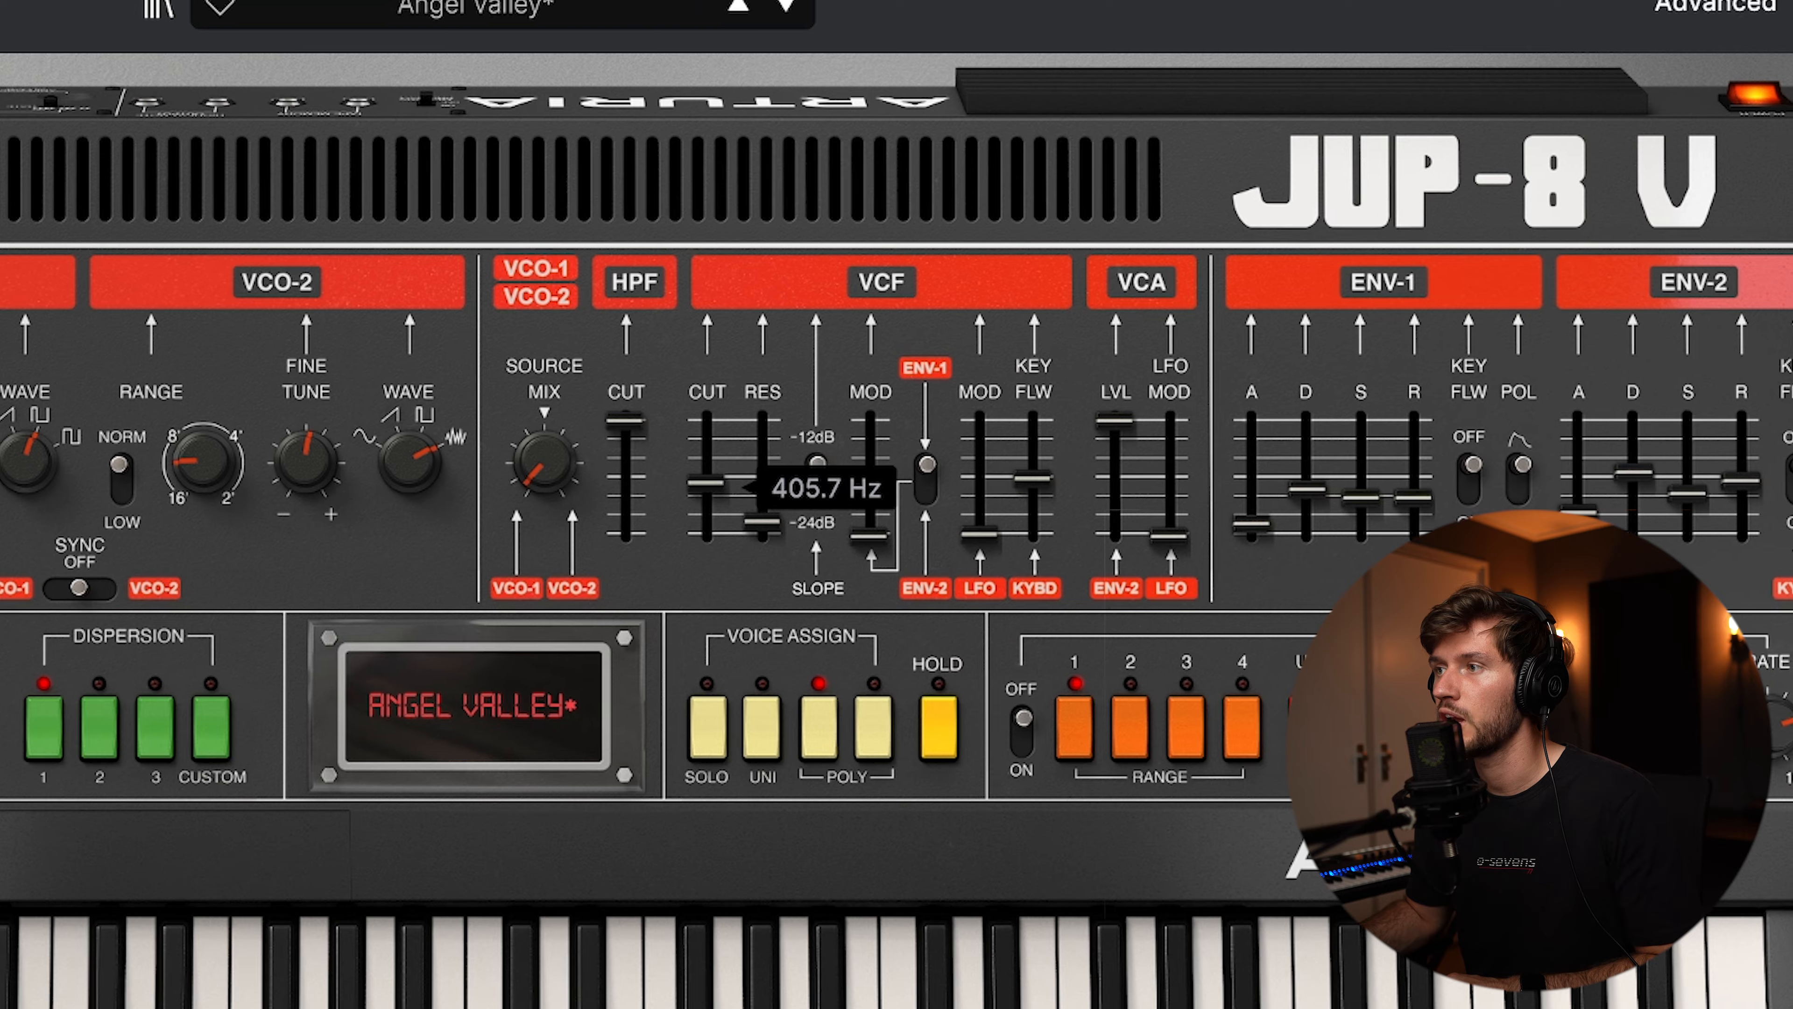
{"action": "left_click_drag", "start_coordinate": [706, 484], "coordinate": [706, 476]}
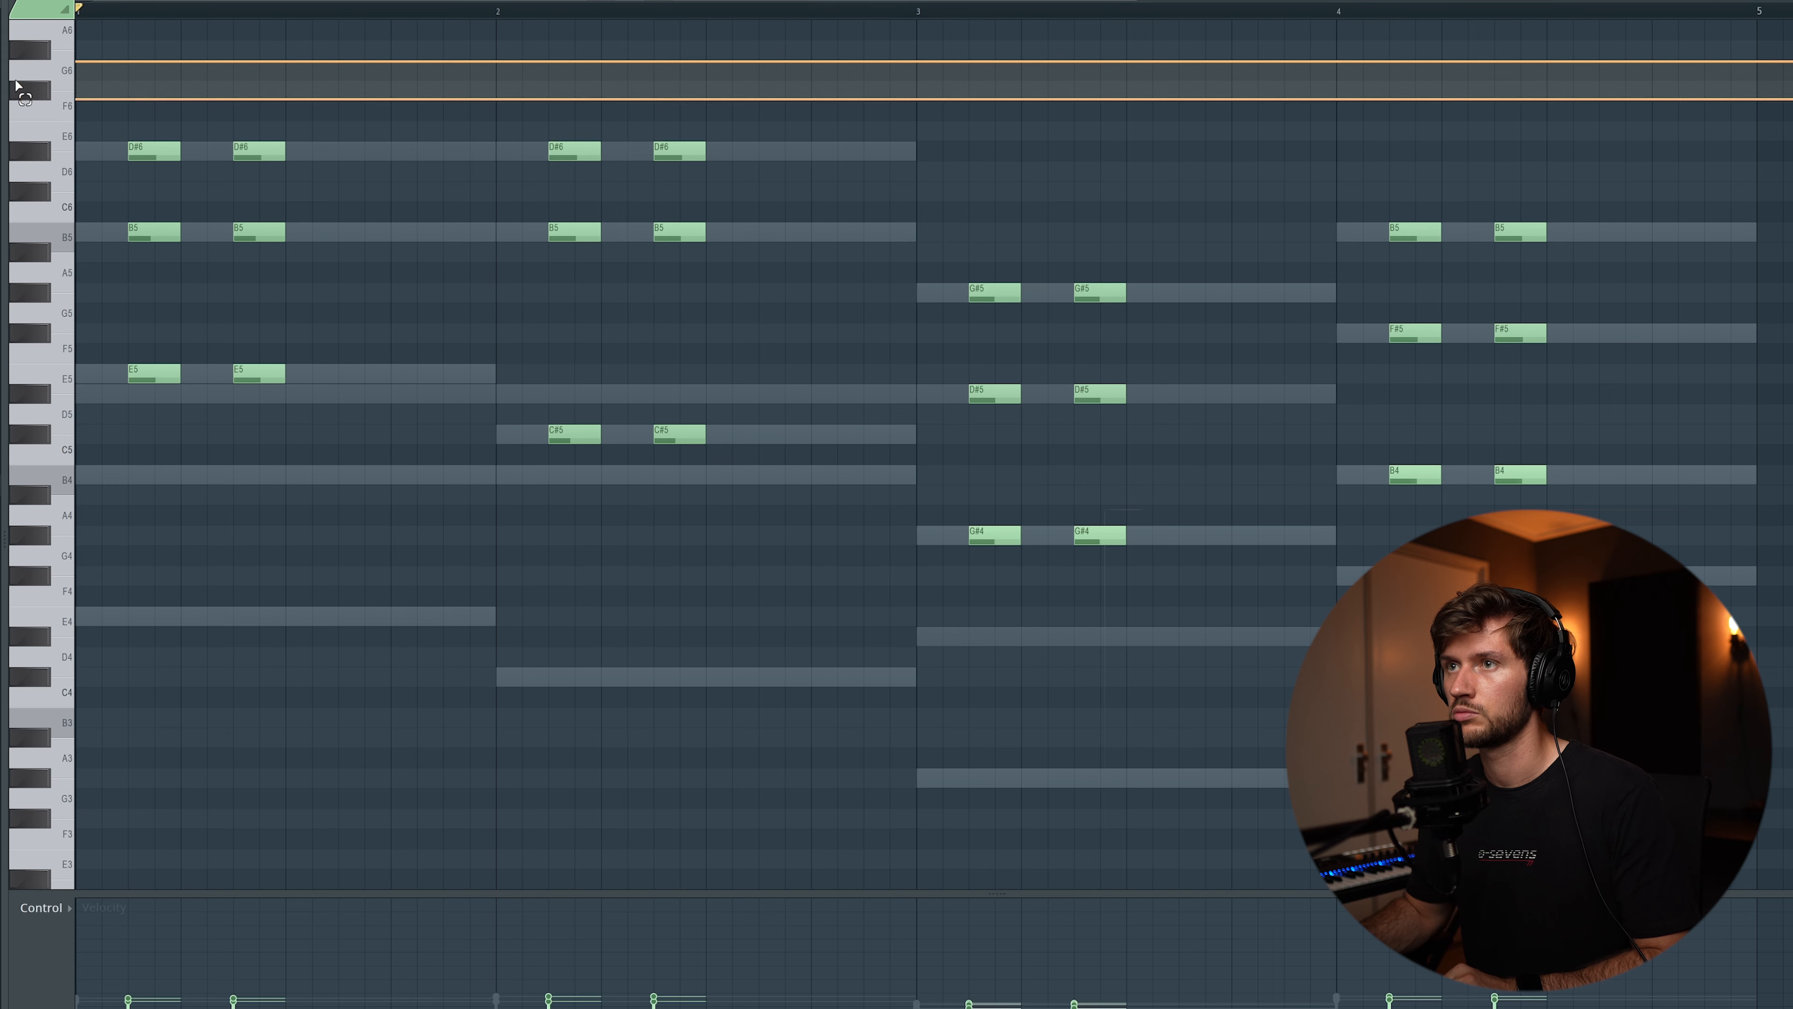
Select all the pluck notes and play the pattern back
{"action": "key", "text": "ctrl+a"}
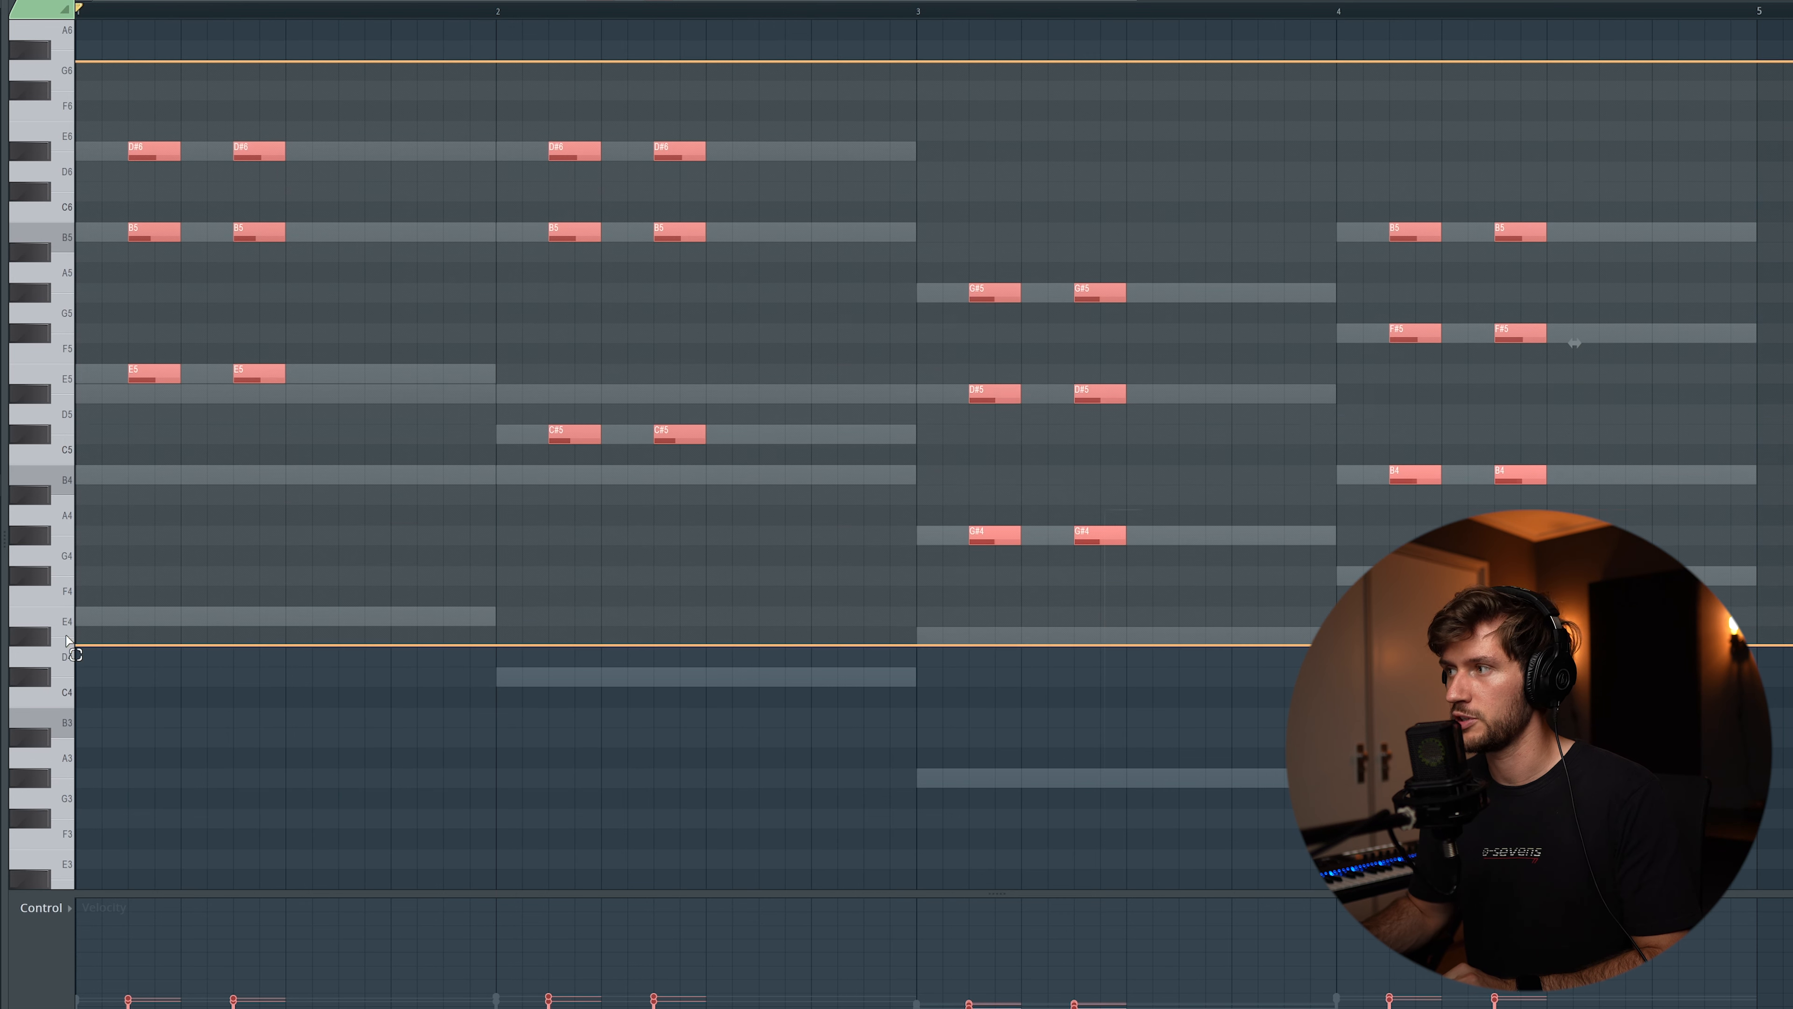
{"action": "key", "text": "space"}
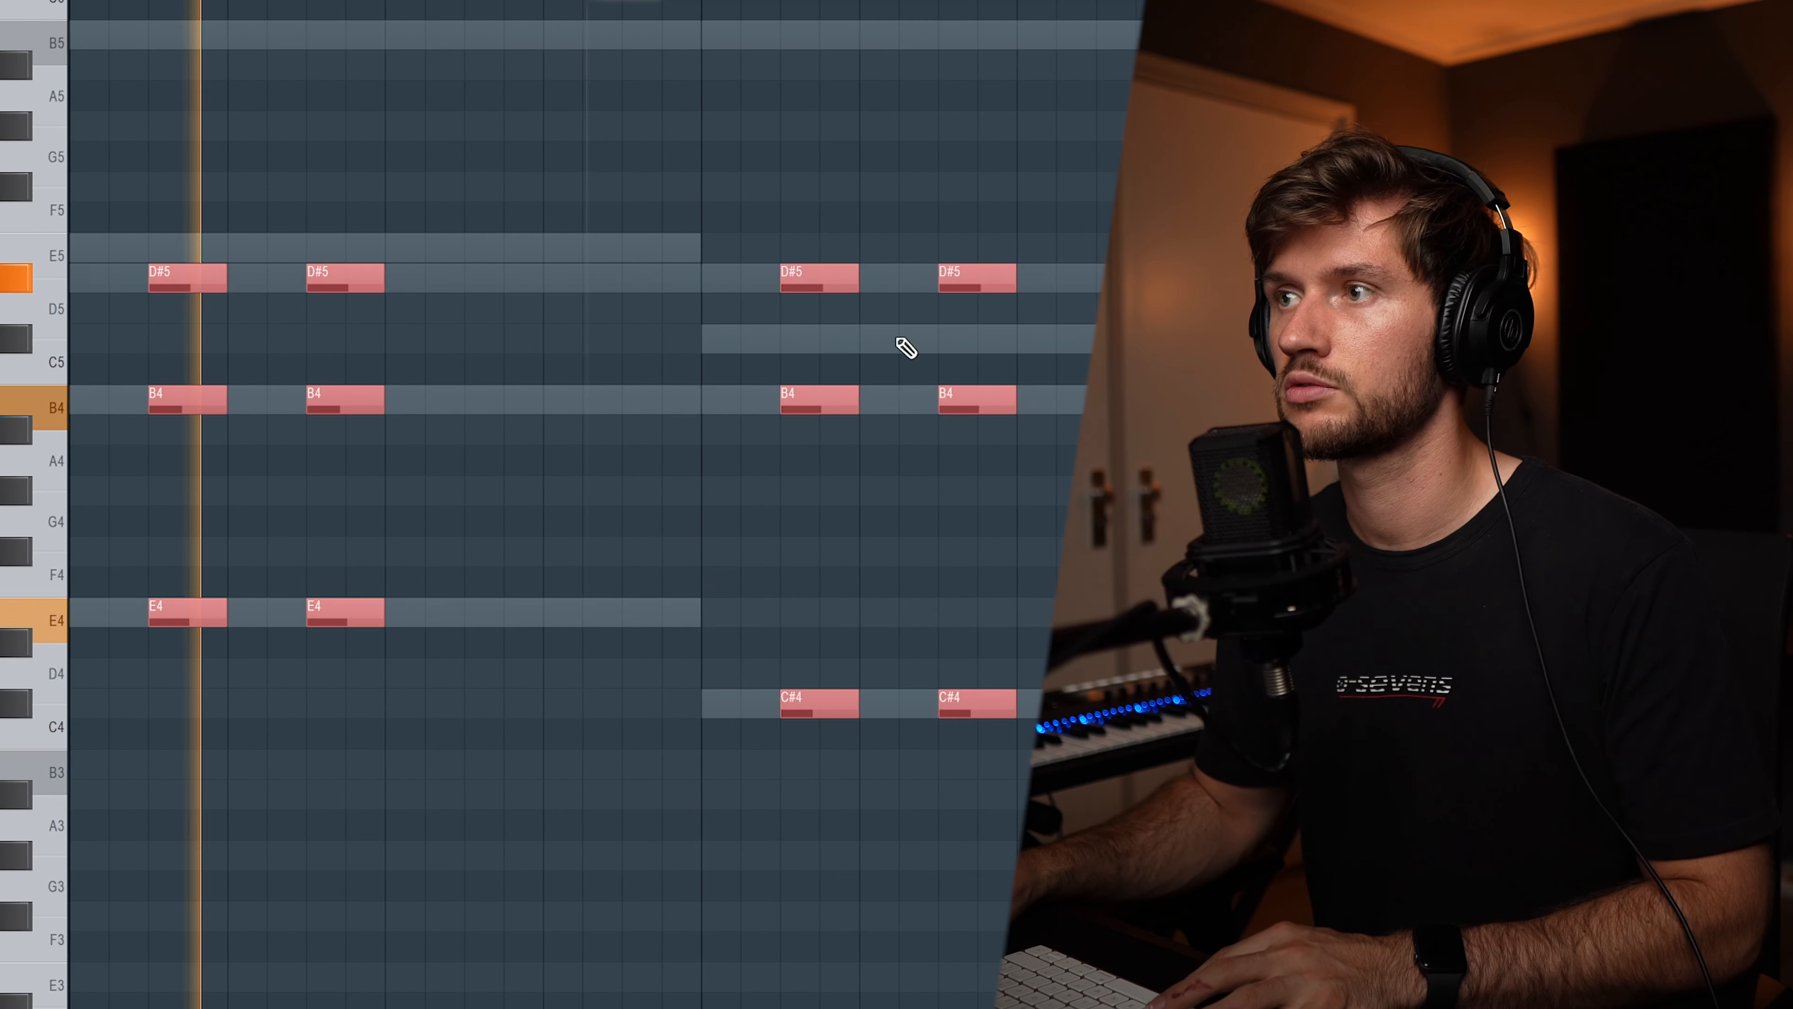
{"action": "left_click", "coordinate": [663, 226]}
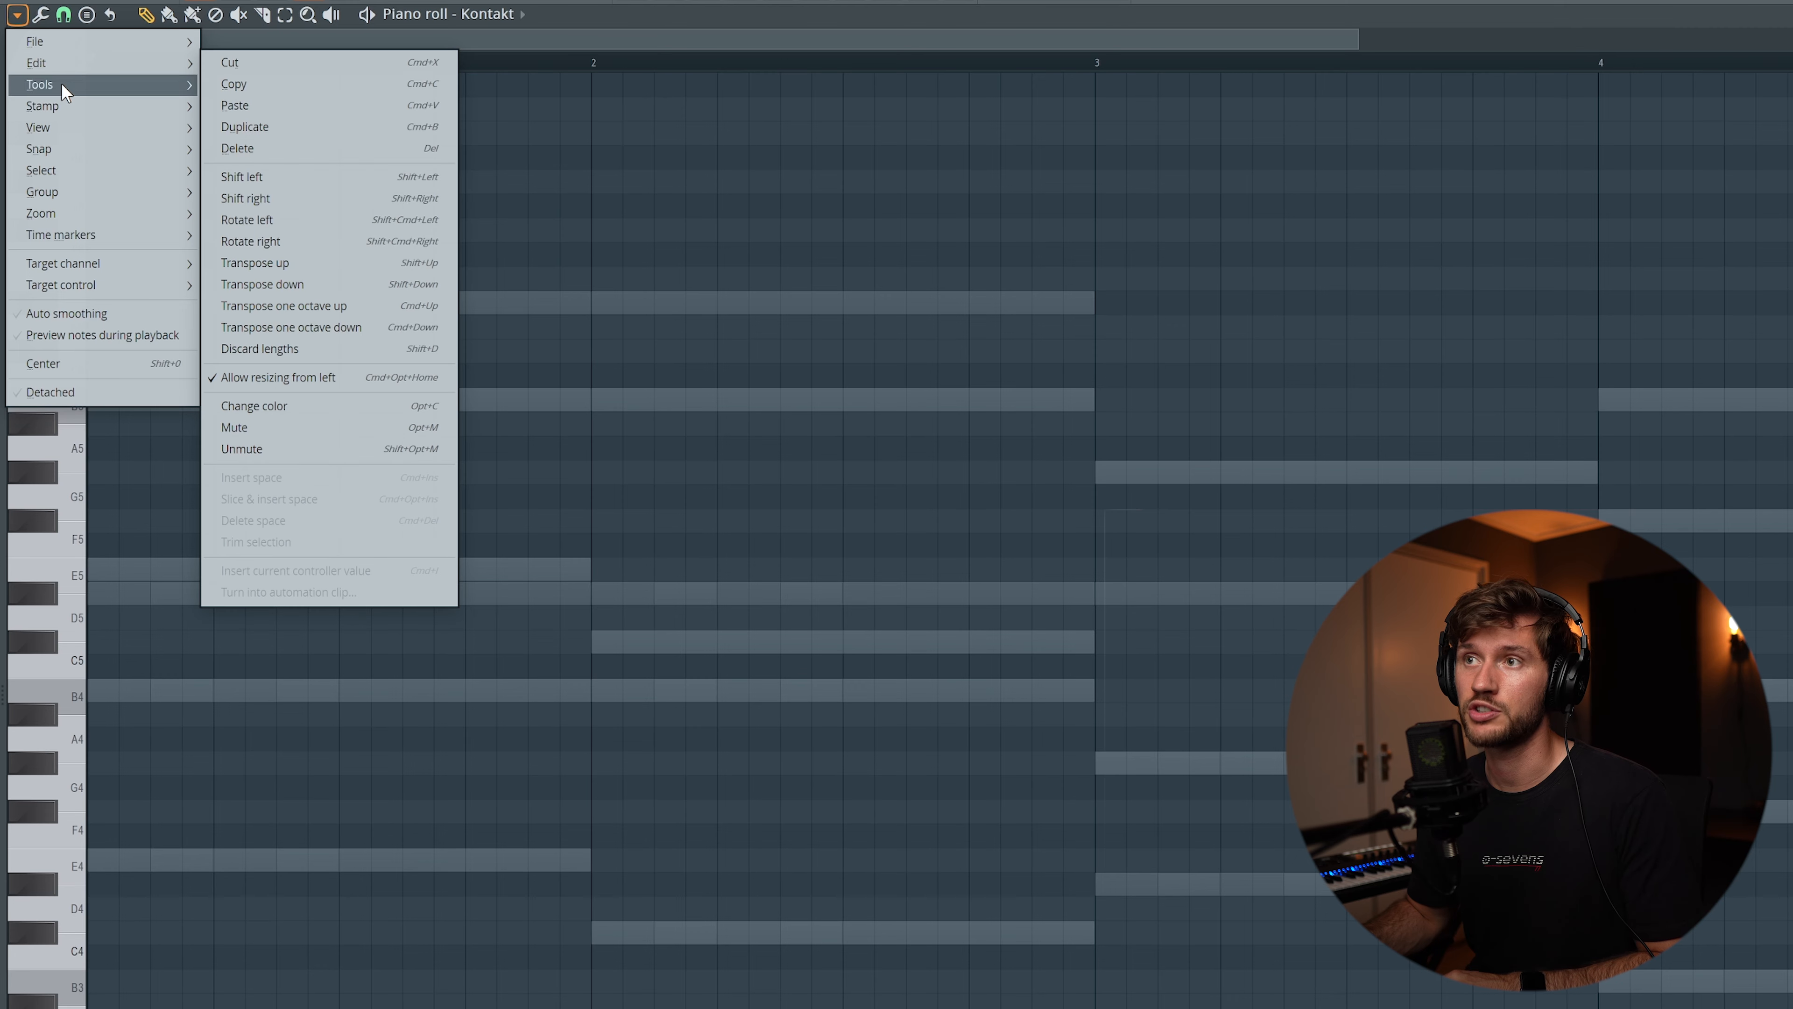
Paste the chords' bass notes into the Kontakt channel as E5, C#5, G#4 and B4, each three quarters of a bar long
{"action": "mouse_move", "coordinate": [115, 124]}
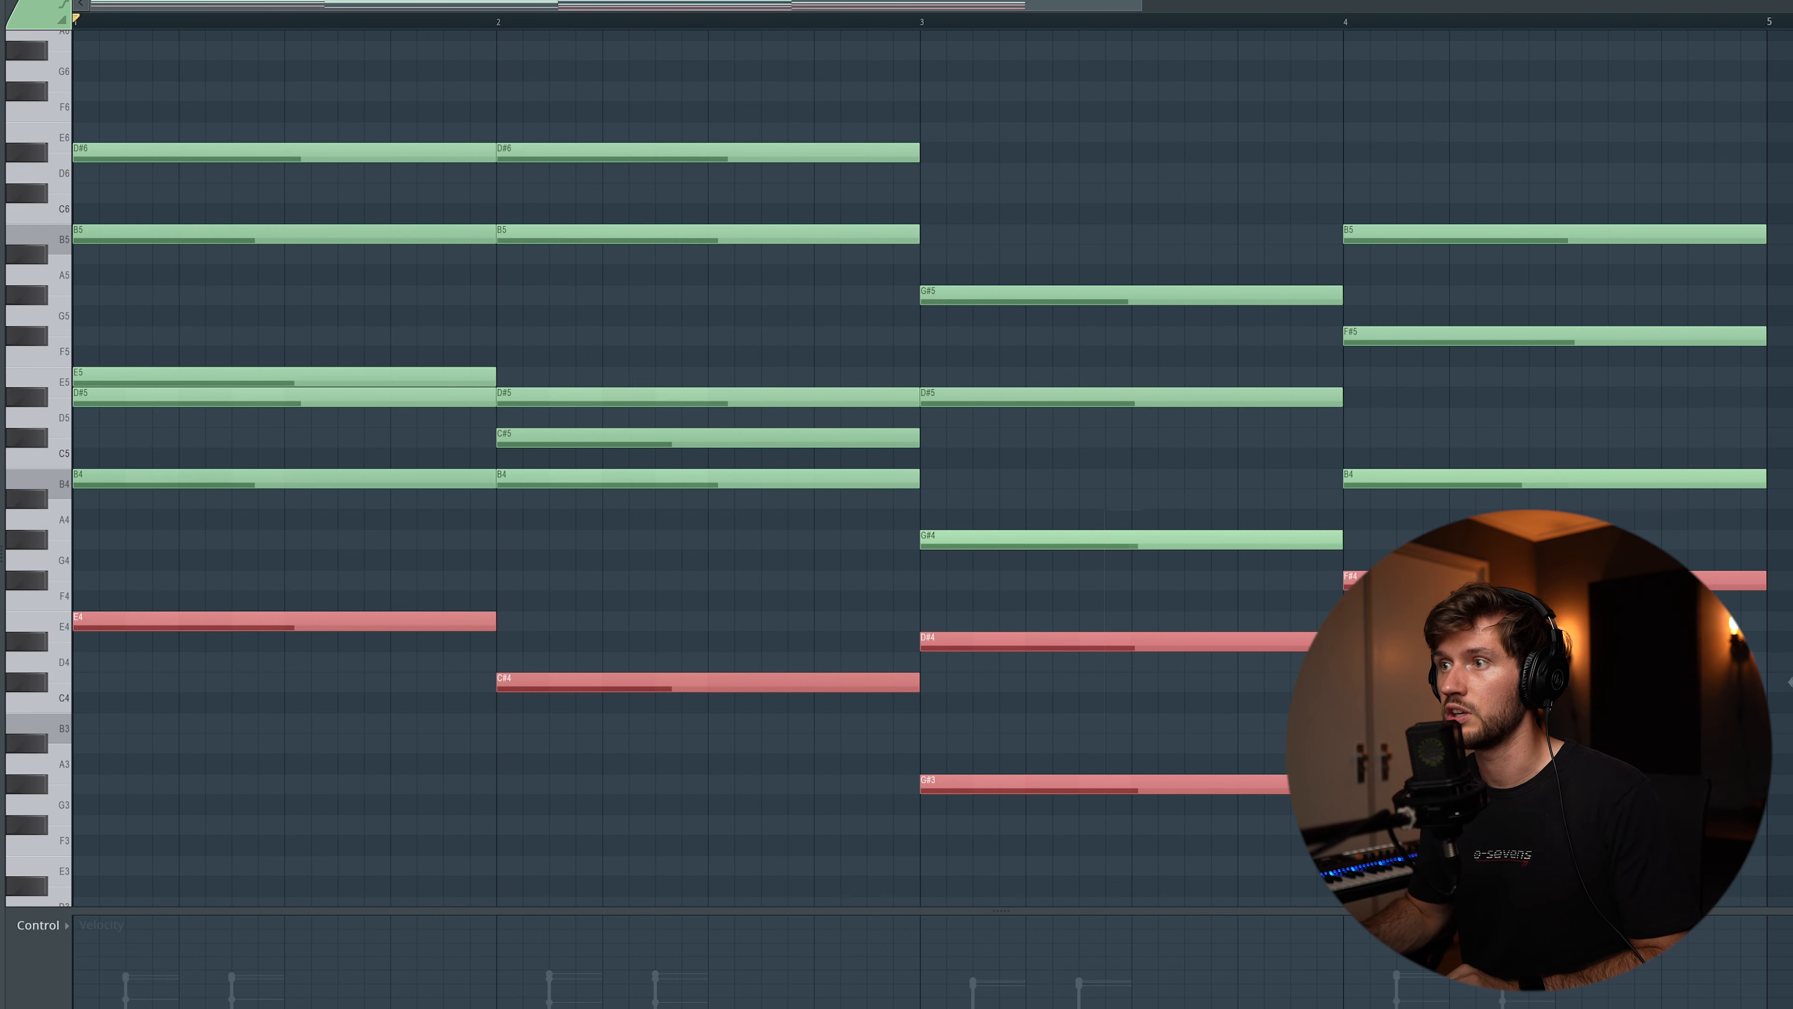
{"action": "key", "text": "F6"}
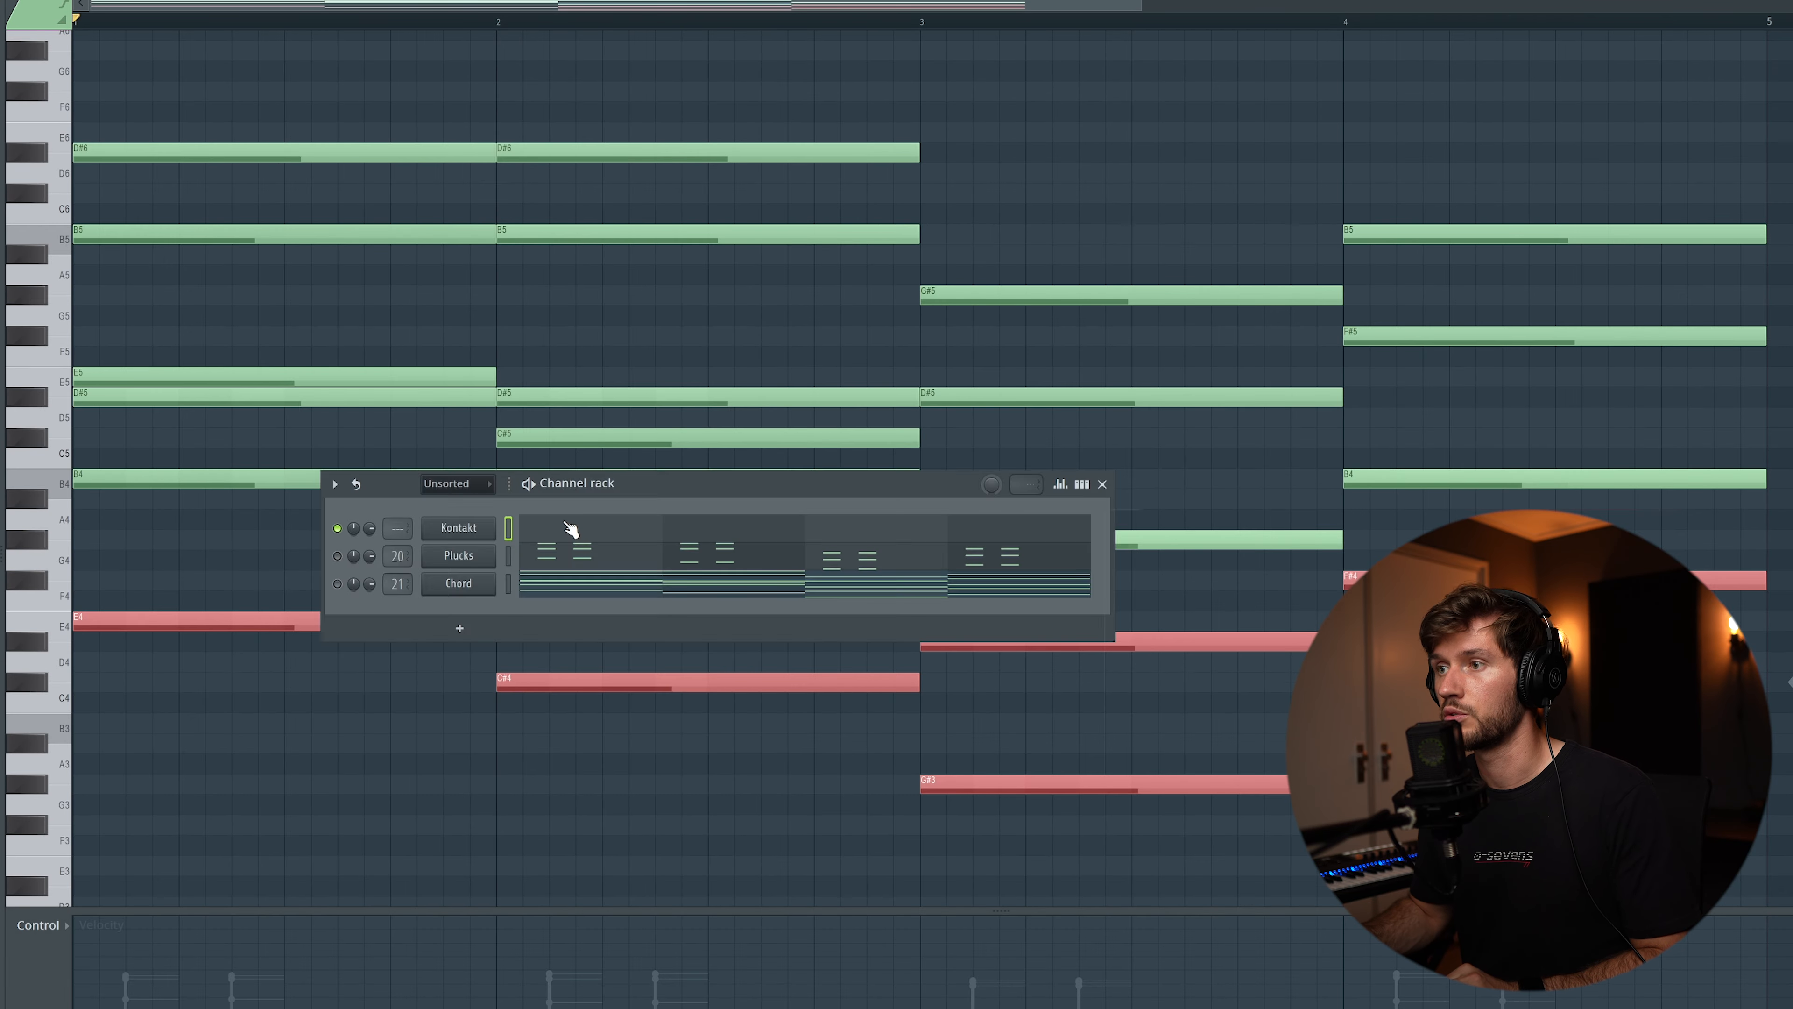
{"action": "left_click", "coordinate": [566, 524]}
{"action": "key", "text": "ctrl+v"}
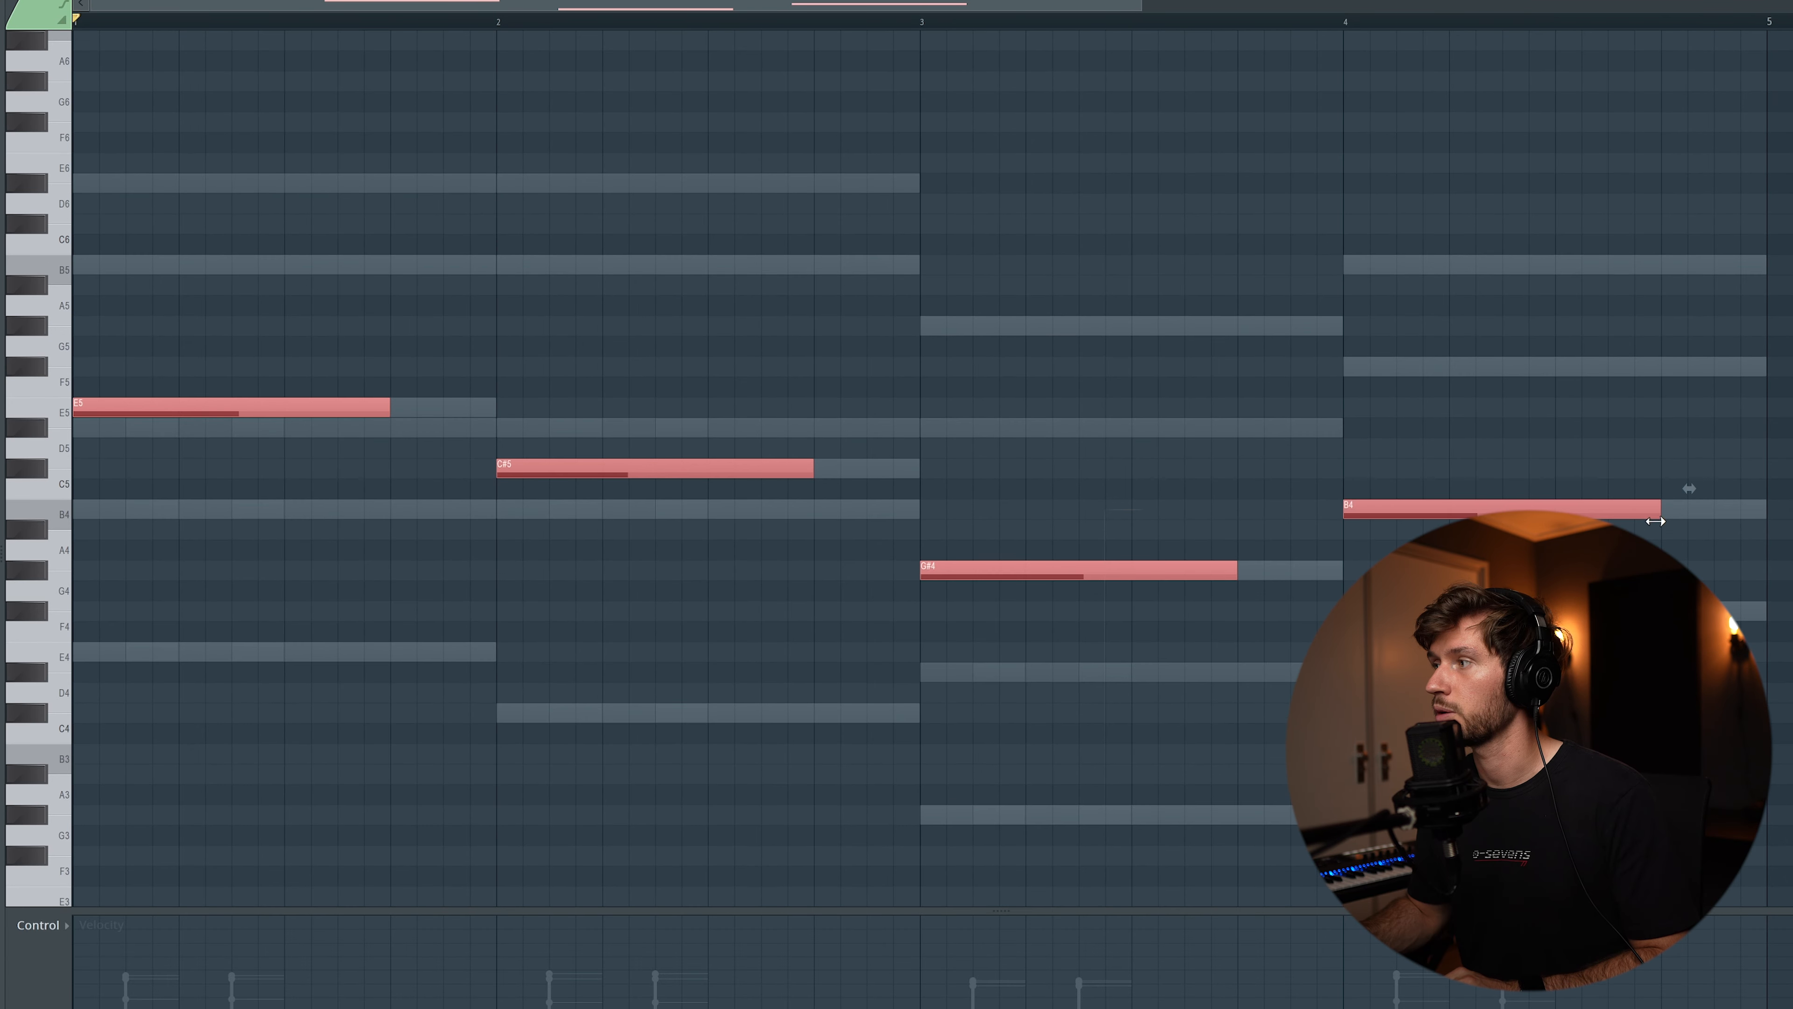
{"action": "key", "text": "ctrl+d"}
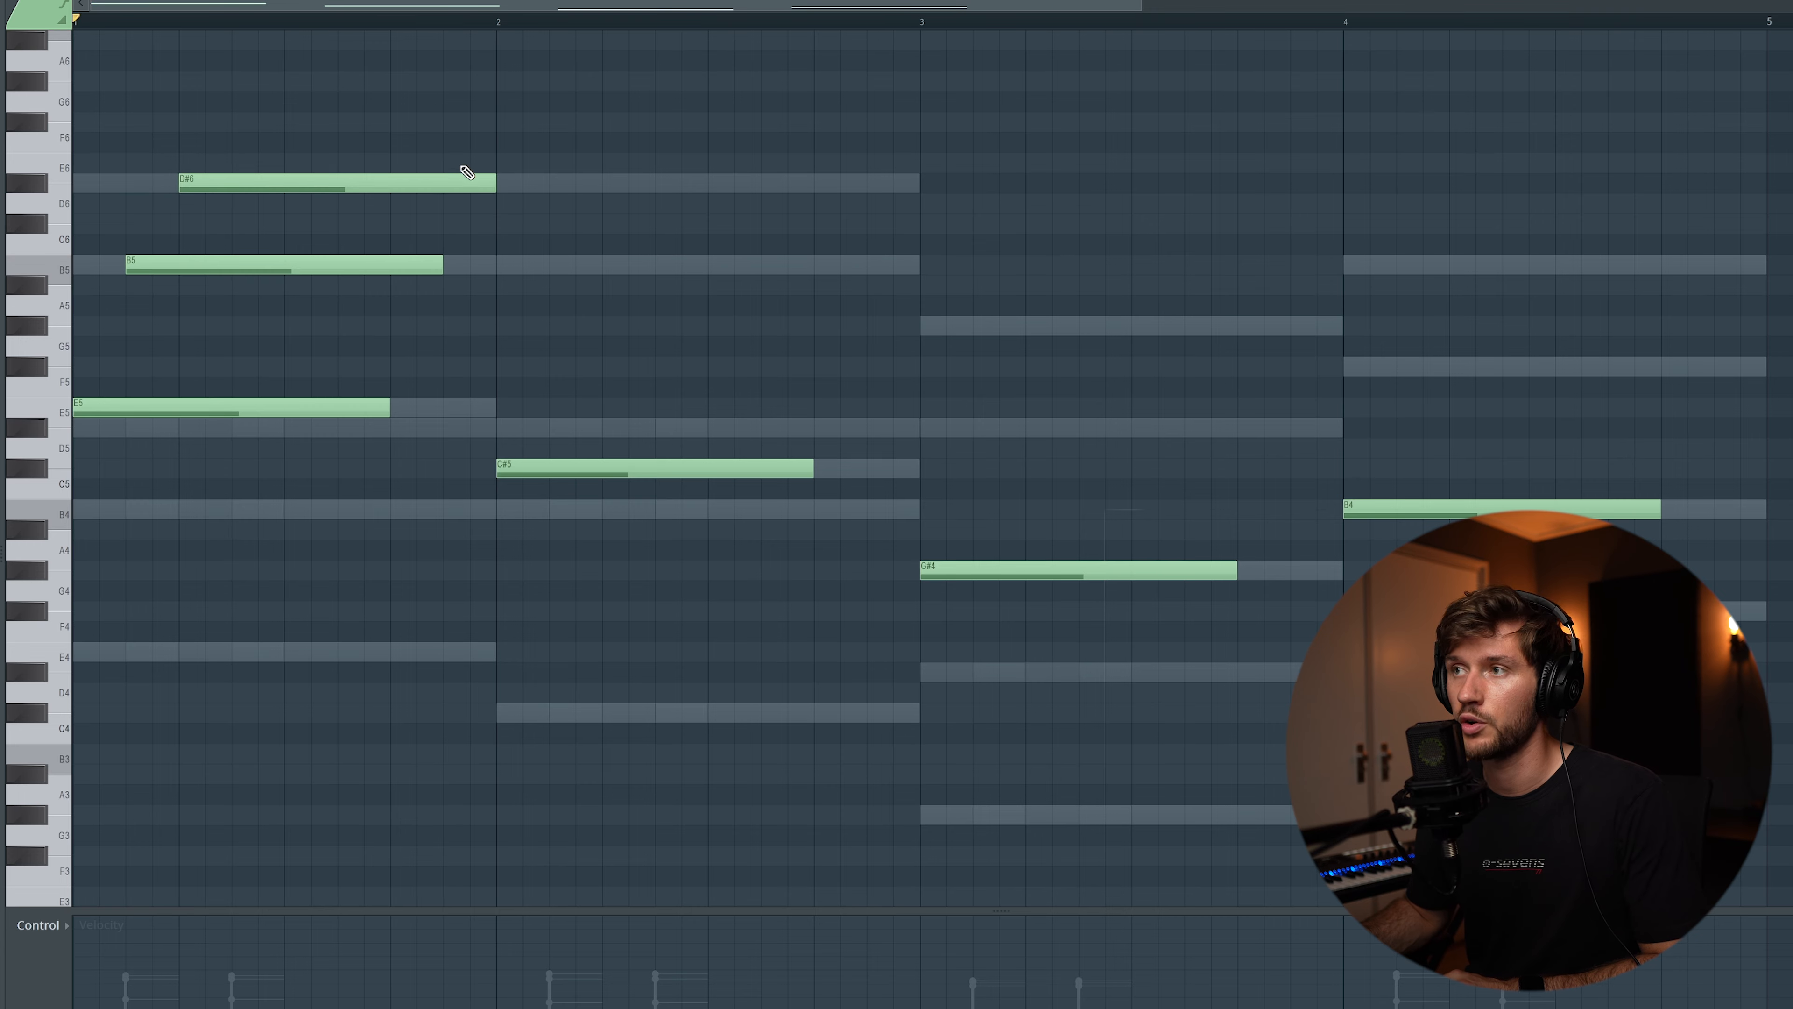
Shorten the B5 note in bar 1, then add further E5 and B5 notes that end at the bar line
{"action": "key", "text": "space"}
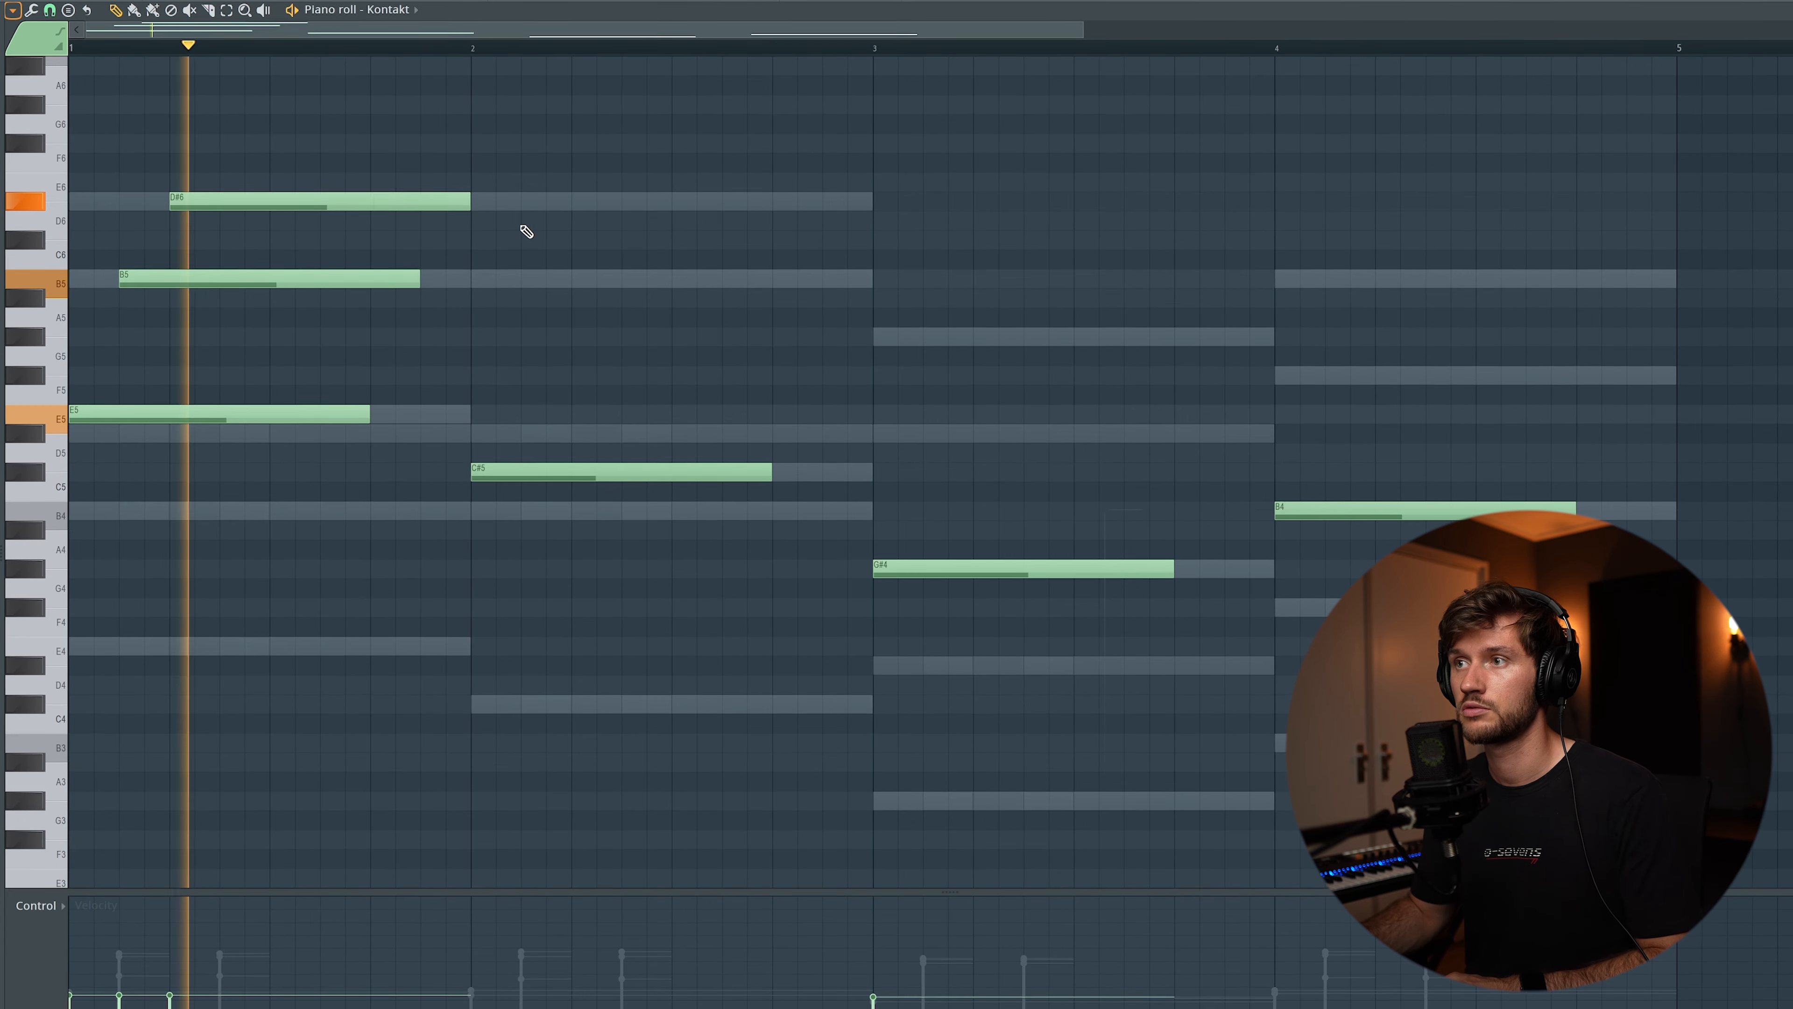
{"action": "left_click", "coordinate": [395, 406]}
{"action": "left_click_drag", "start_coordinate": [669, 413], "coordinate": [457, 415]}
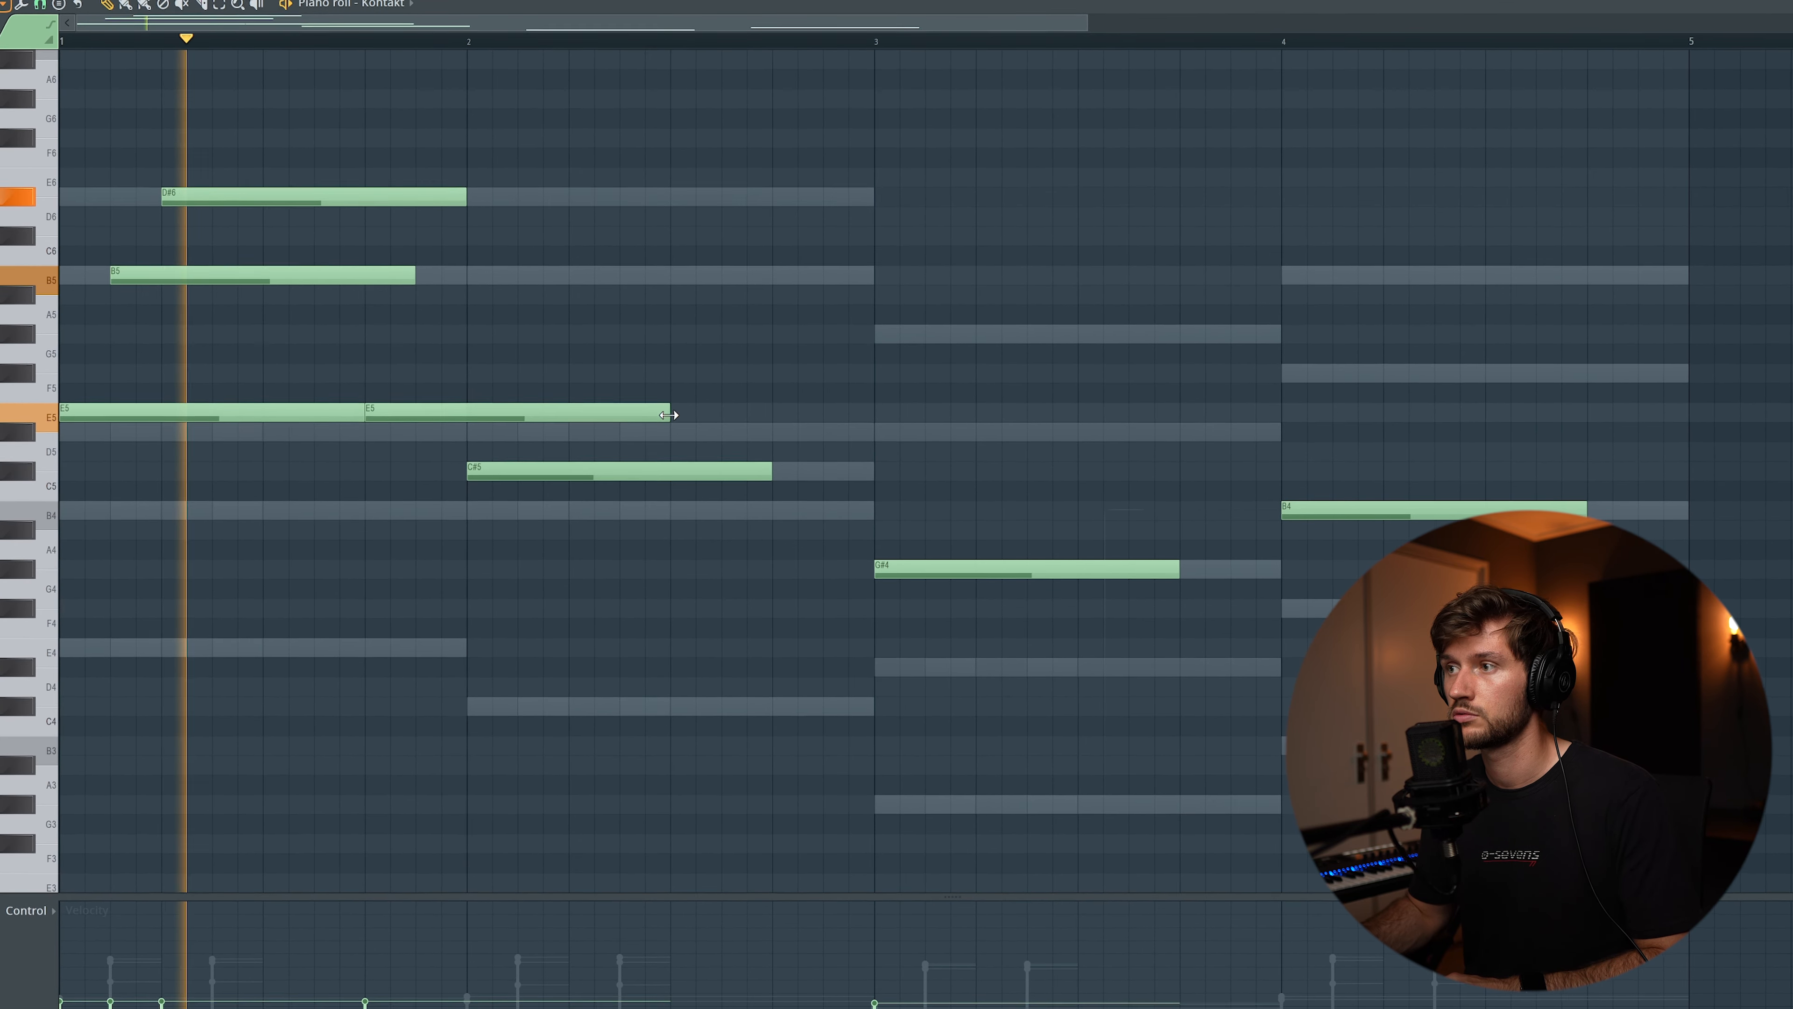
{"action": "left_click_drag", "start_coordinate": [409, 280], "coordinate": [307, 277]}
{"action": "left_click", "coordinate": [315, 271]}
{"action": "left_click_drag", "start_coordinate": [510, 275], "coordinate": [461, 276]}
{"action": "key", "text": "space"}
{"action": "key", "text": "space"}
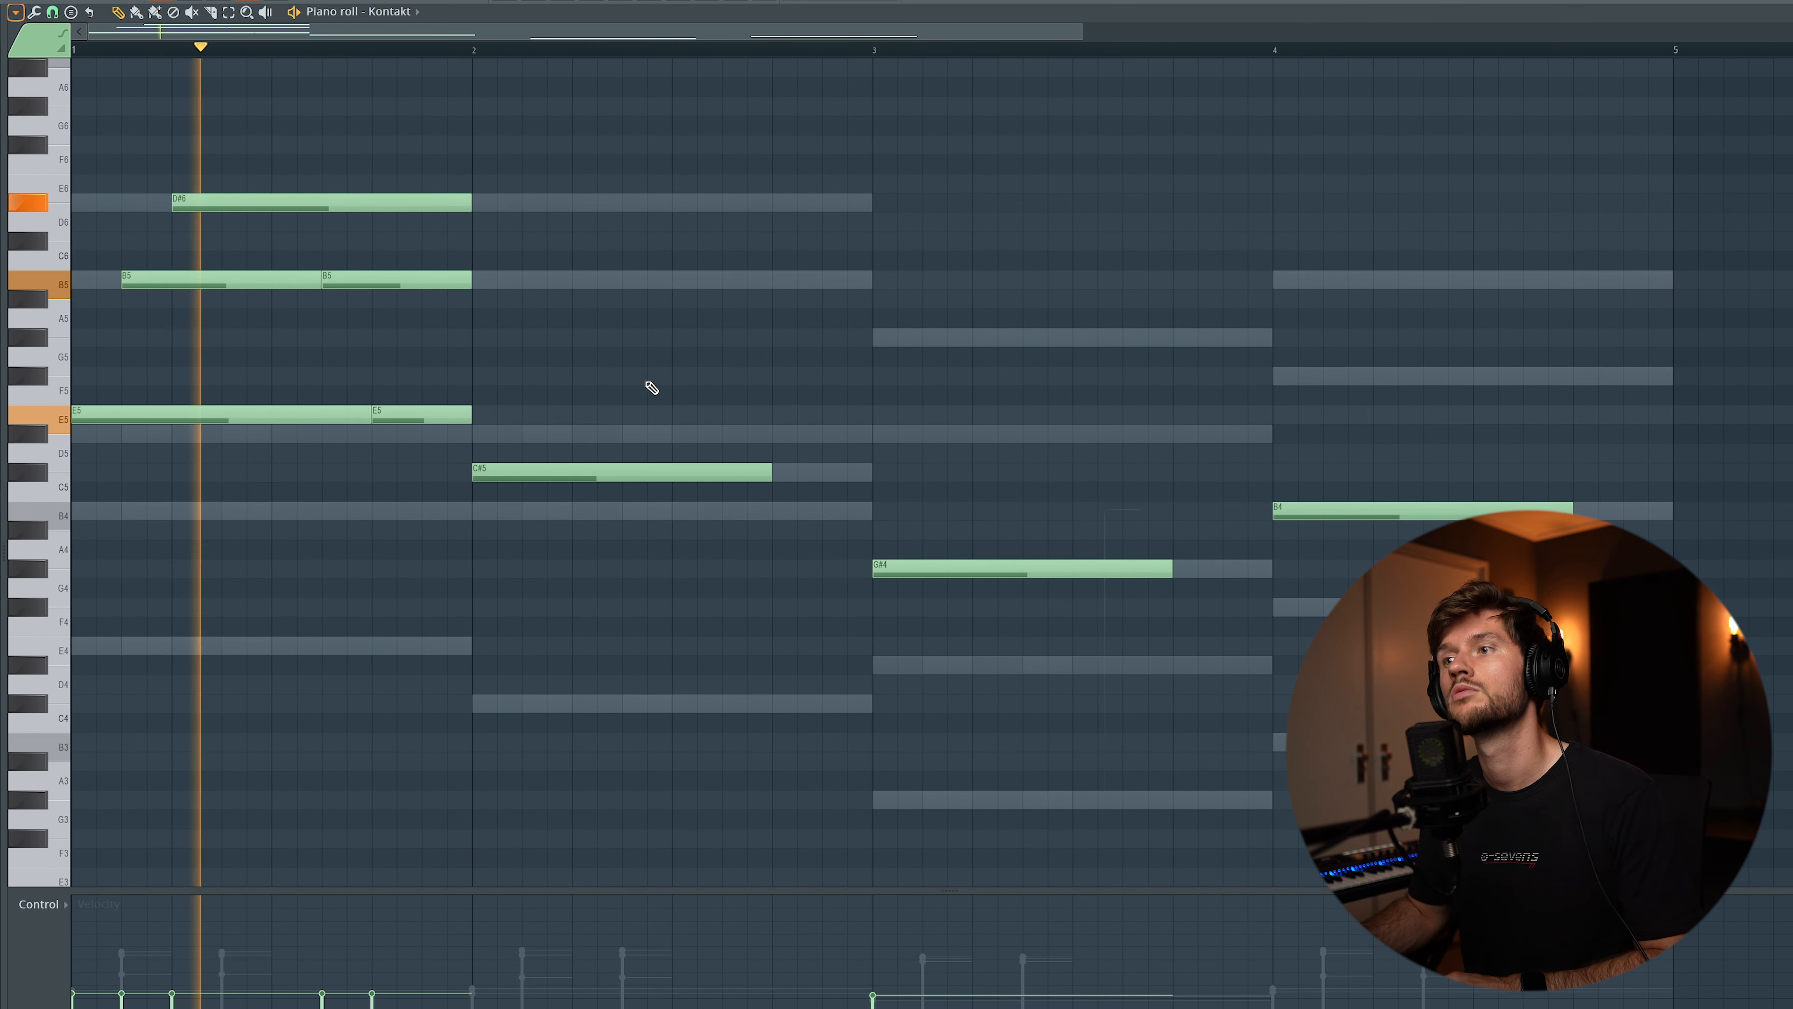
Duplicate the upper Kontakt notes of bar 1 into bar 2 and add a high note late in bar 2
{"action": "scroll", "coordinate": [651, 387], "scroll_direction": "up", "scroll_amount": 2}
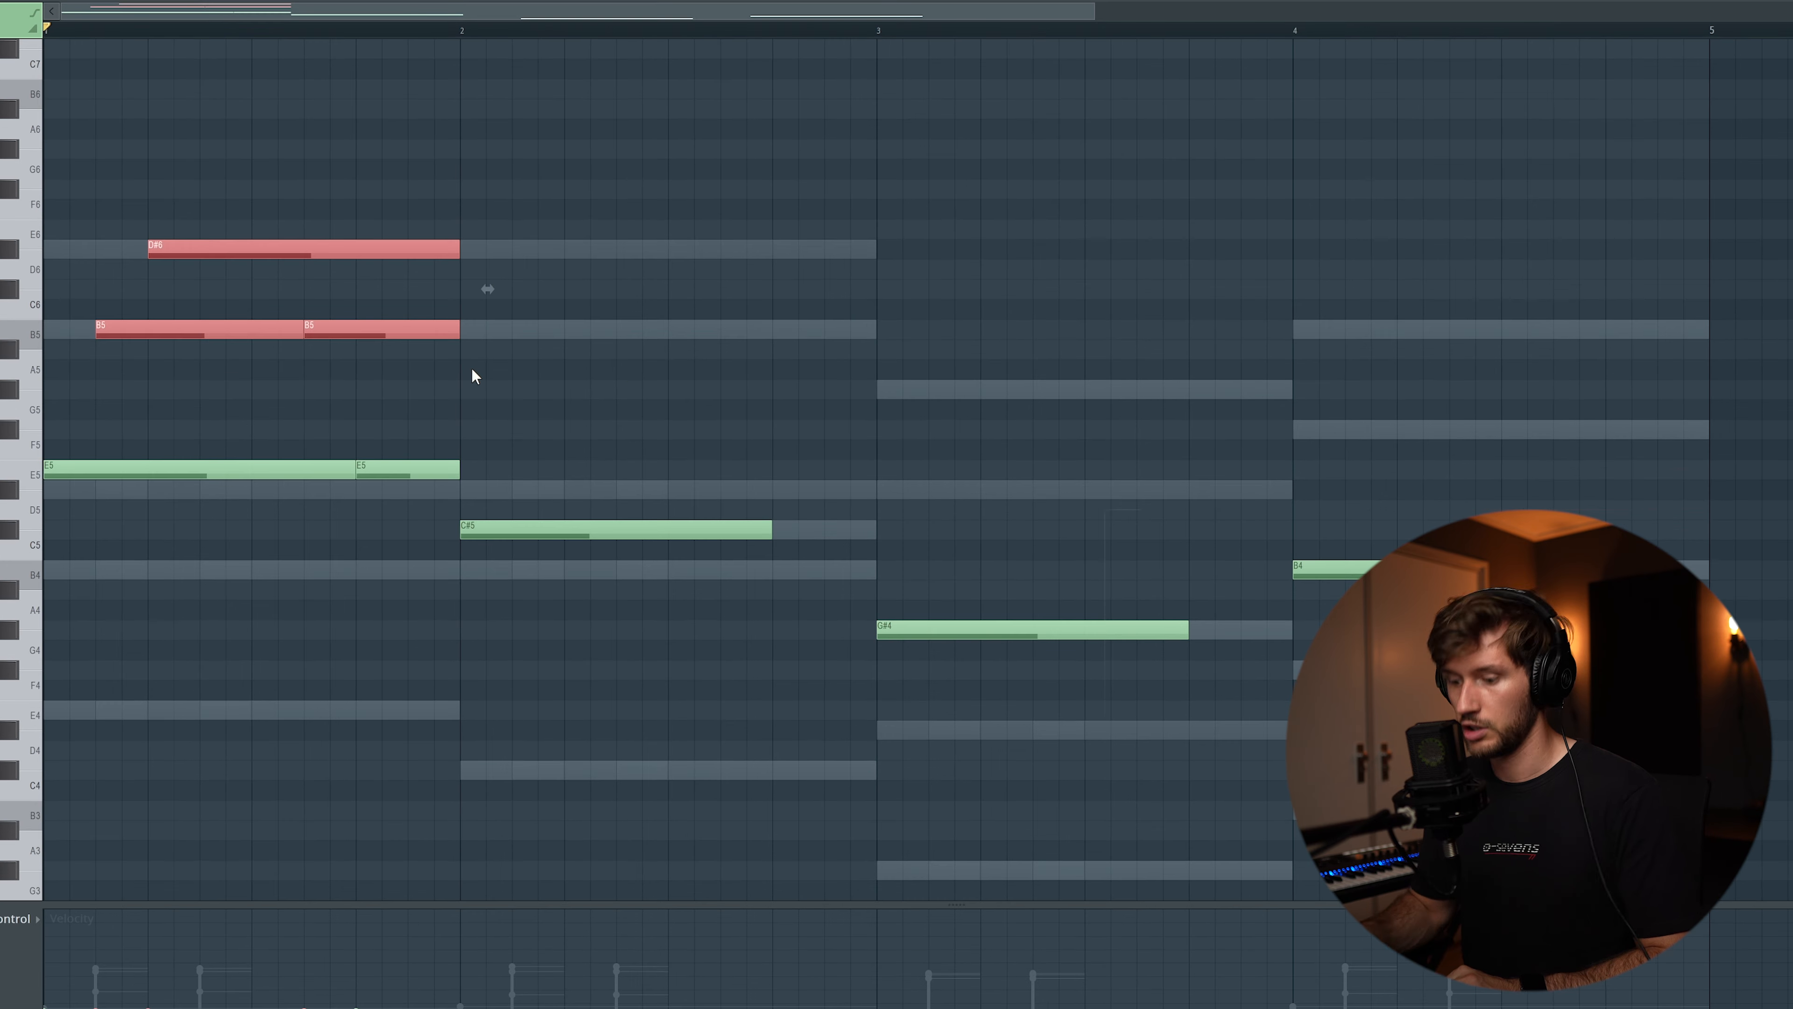
{"action": "key", "text": "ctrl+b"}
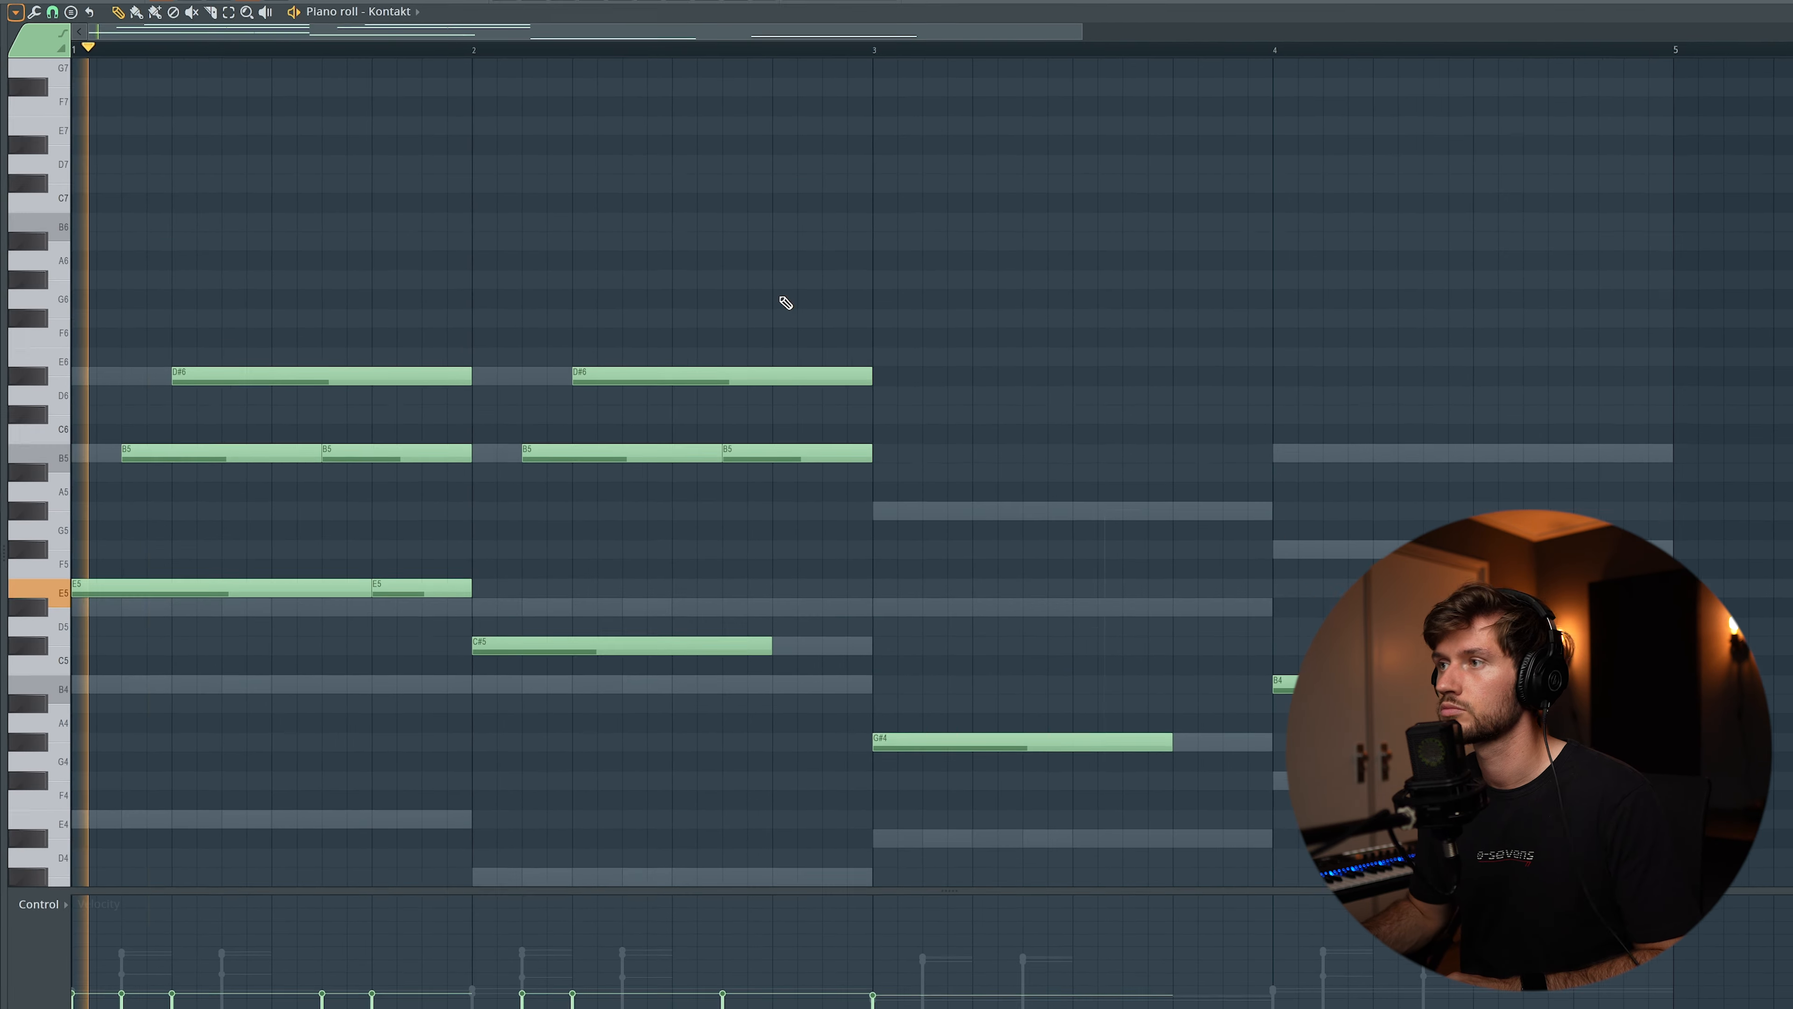
{"action": "left_click", "coordinate": [782, 296]}
{"action": "left_click_drag", "start_coordinate": [820, 291], "coordinate": [823, 277]}
{"action": "key", "text": "space"}
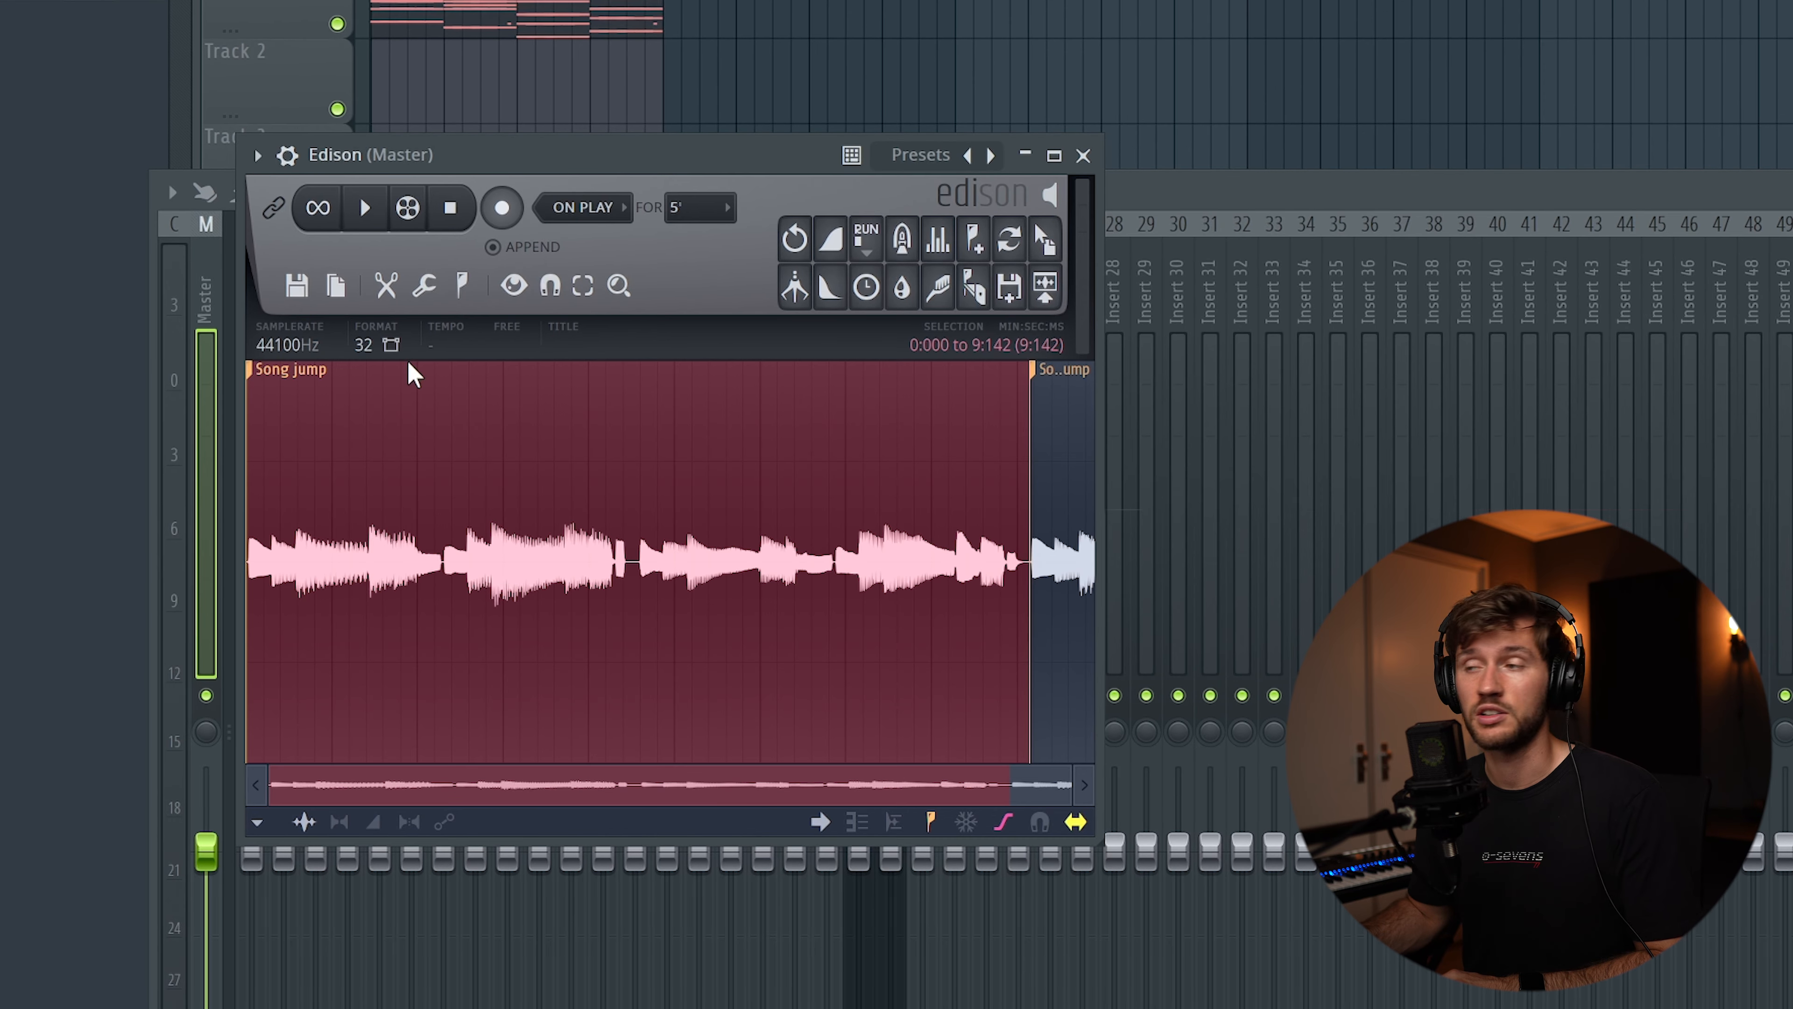
Send the selected Edison recording to the playlist as an audio clip, and set it up as Guitar on mixer insert 22
{"action": "left_click", "coordinate": [1044, 244]}
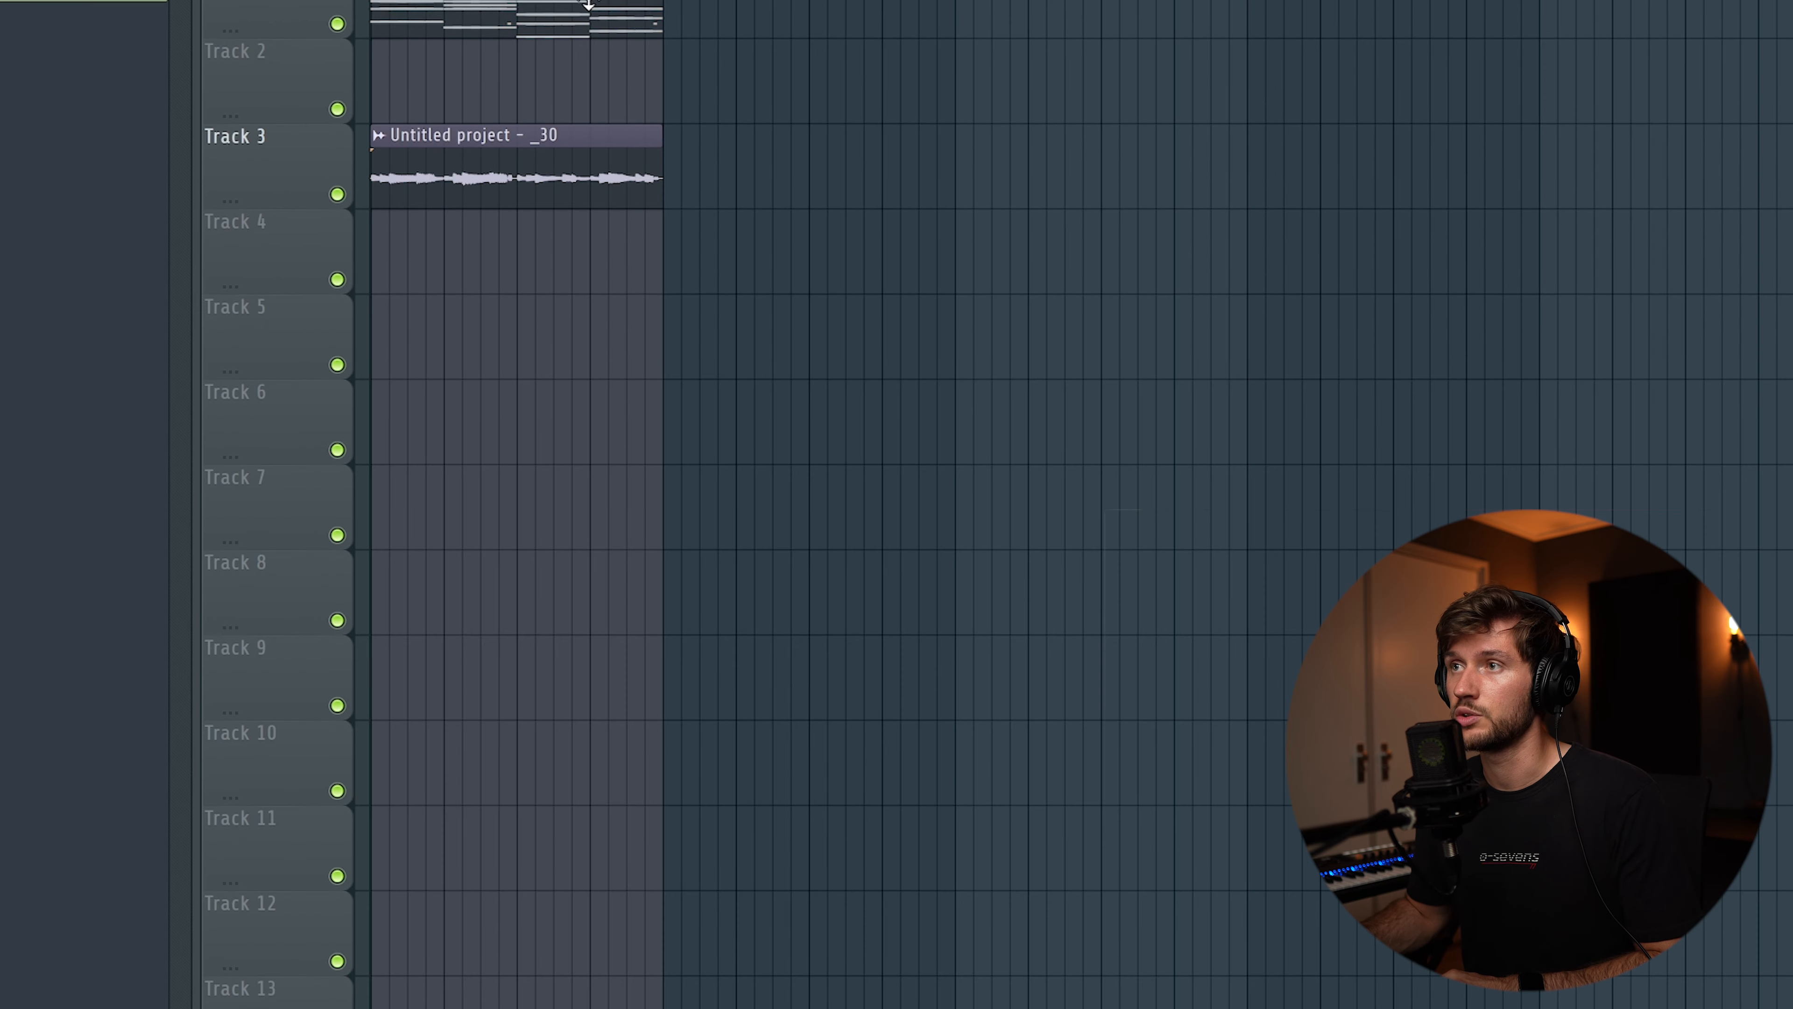
{"action": "double_click", "coordinate": [482, 176]}
{"action": "left_click", "coordinate": [135, 100]}
{"action": "left_click", "coordinate": [292, 595]}
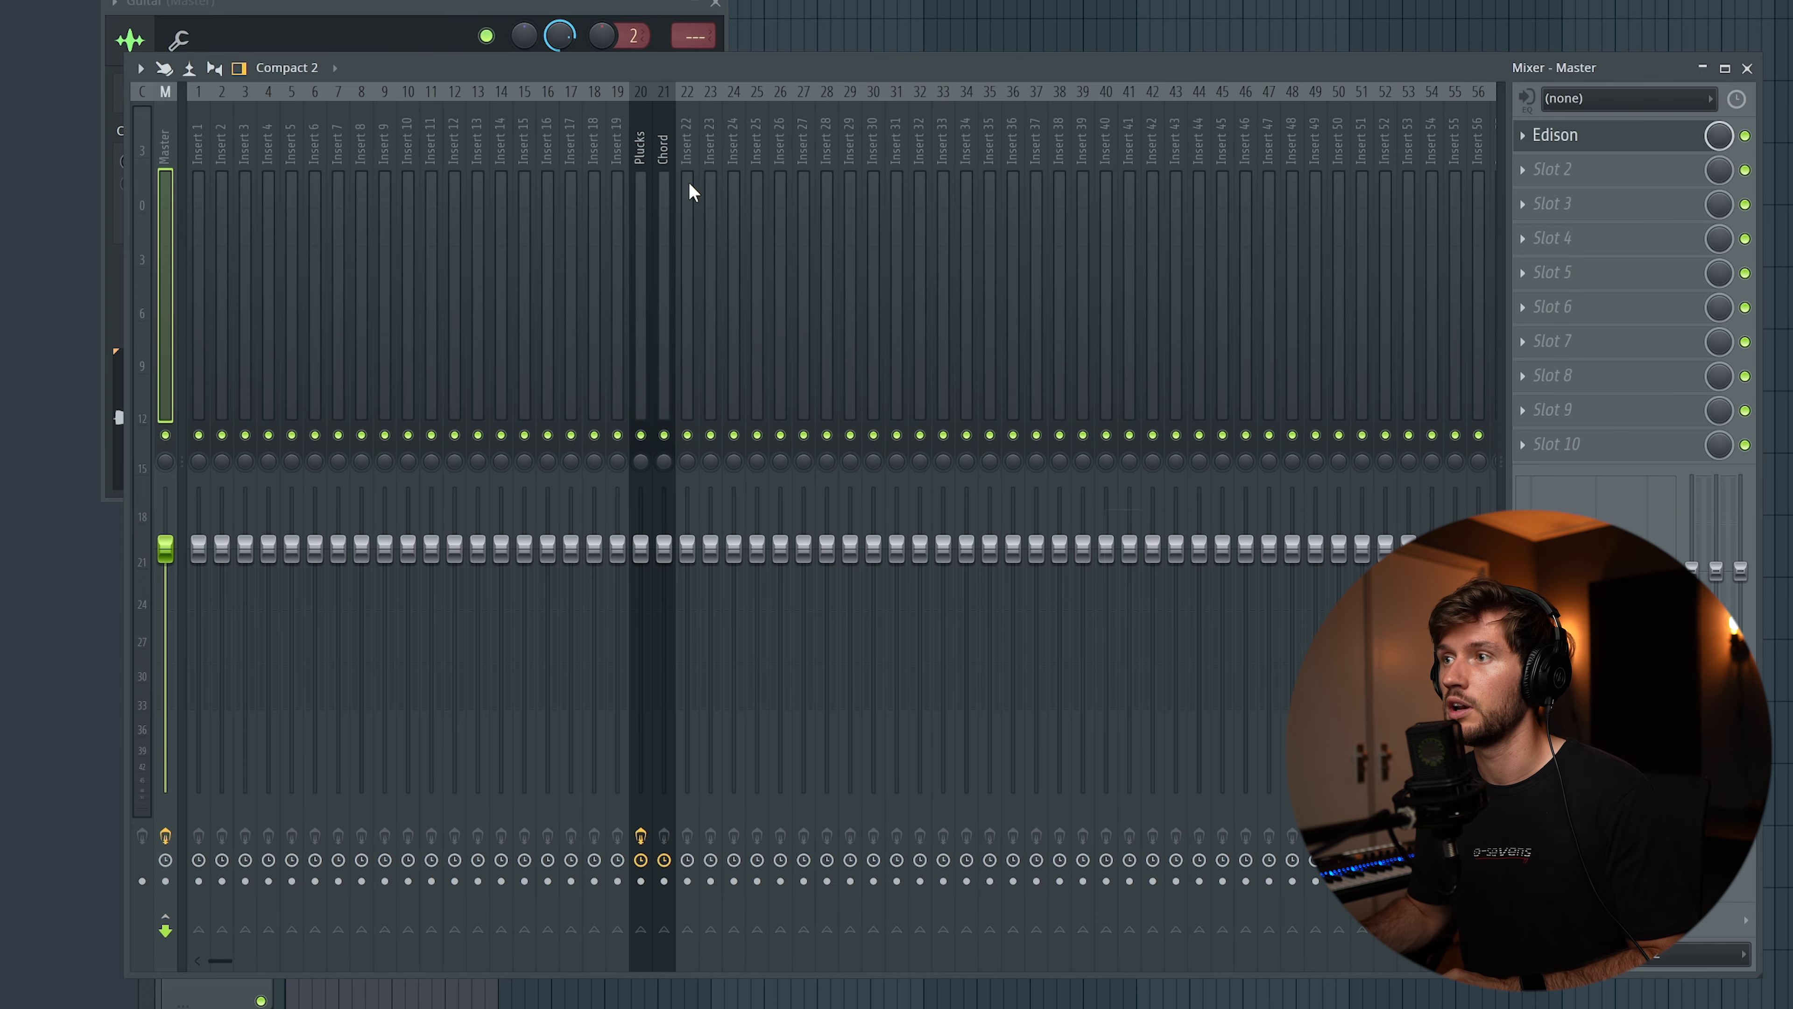
{"action": "right_click", "coordinate": [683, 138]}
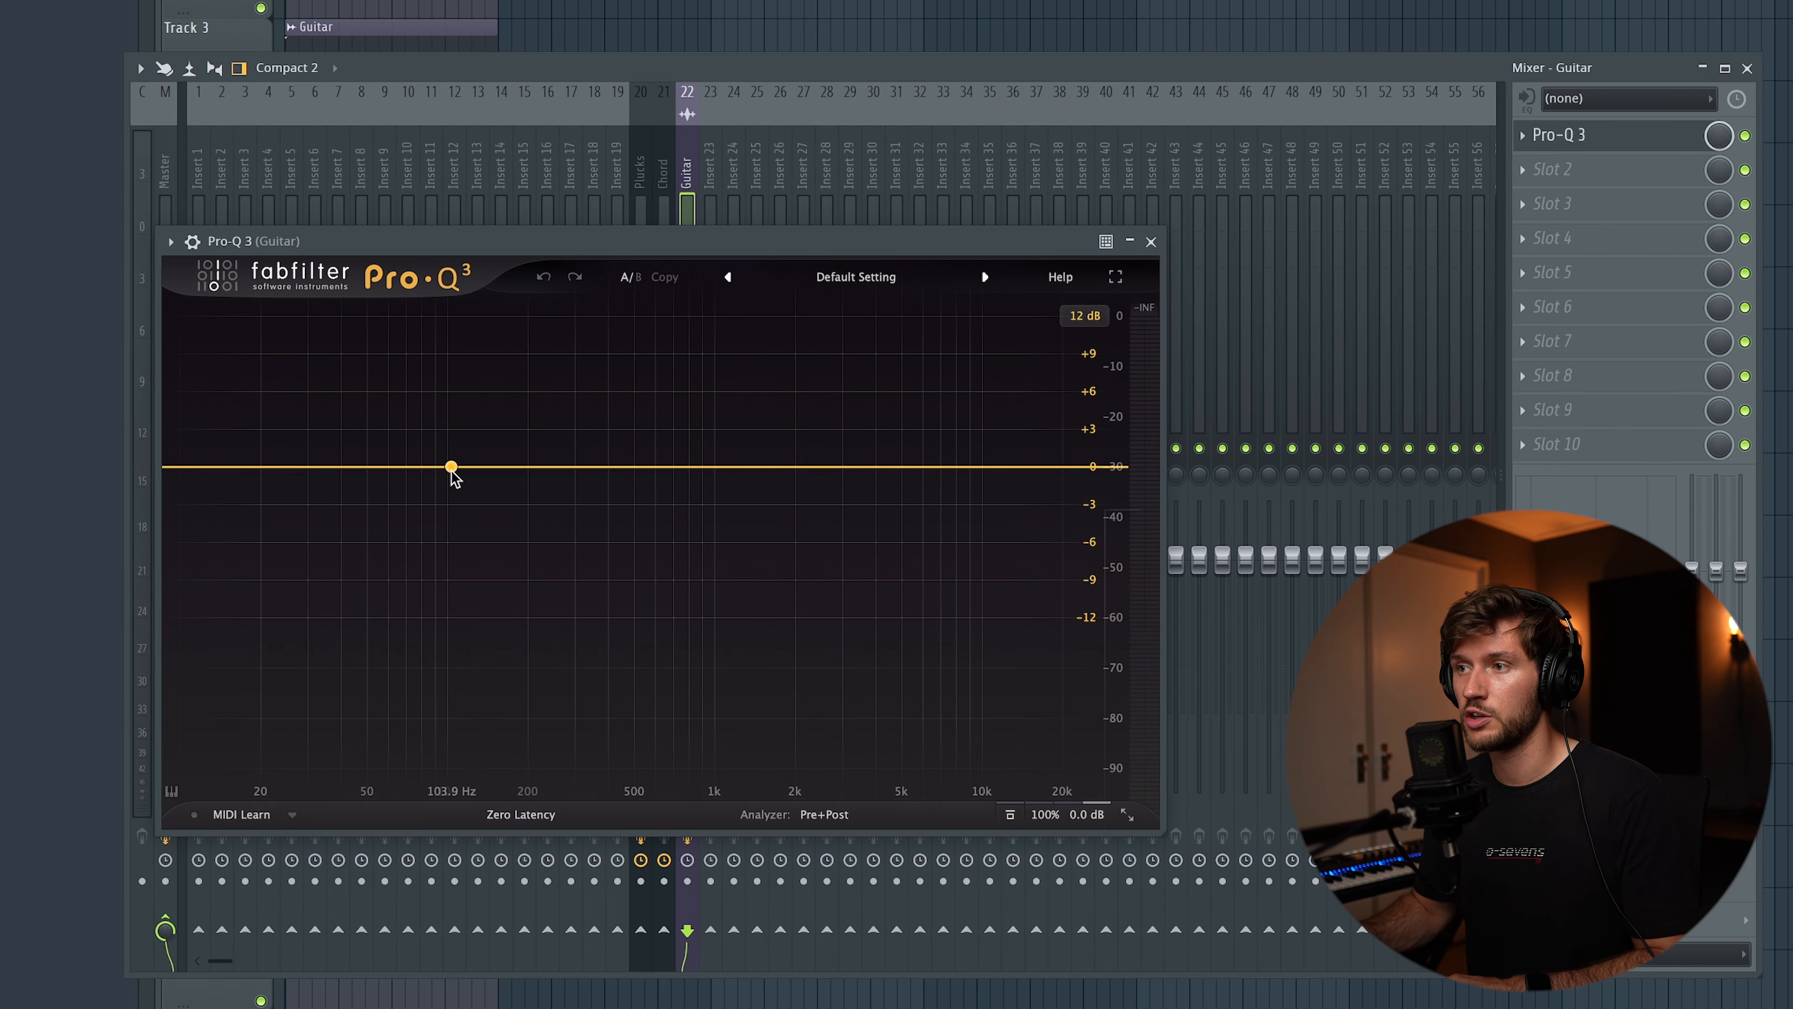
Shape the Guitar insert in Pro-Q 3 with an 18 dB/oct low cut, a slight dip near 300 Hz and a gentle boost near 4 kHz
{"action": "left_click", "coordinate": [453, 468]}
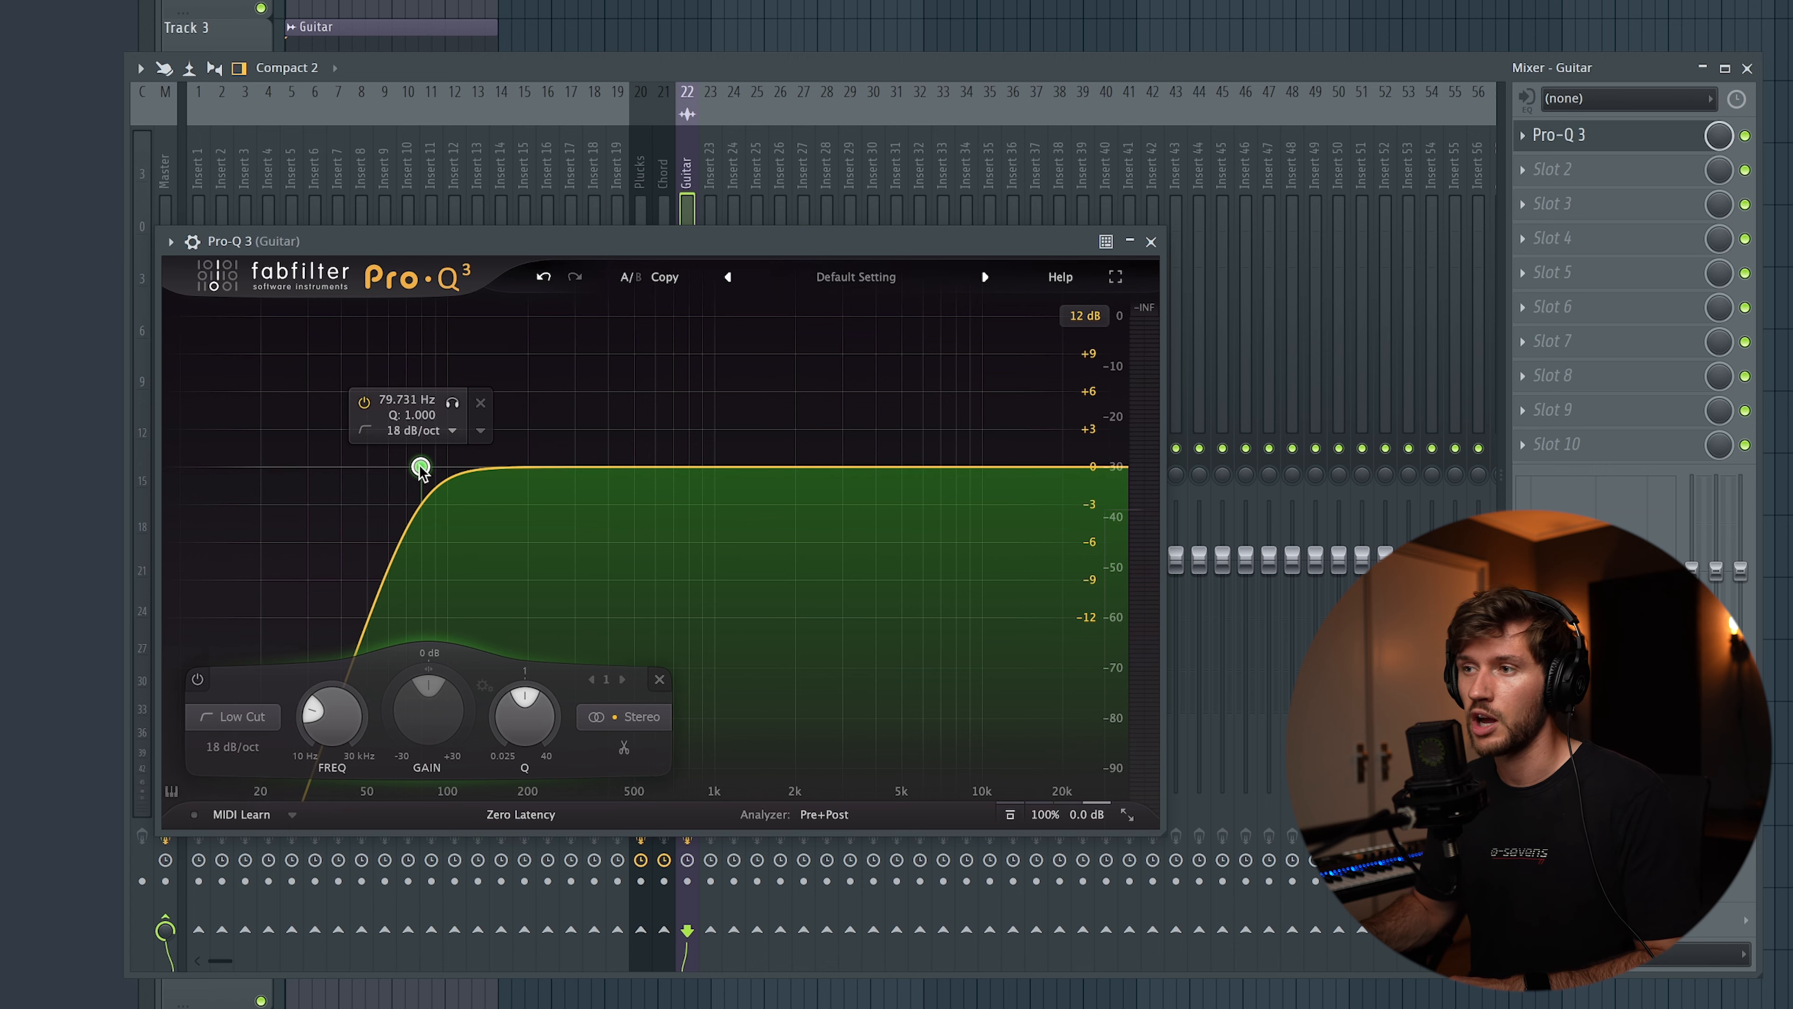
{"action": "key", "text": "space"}
{"action": "left_click_drag", "start_coordinate": [433, 466], "coordinate": [553, 489]}
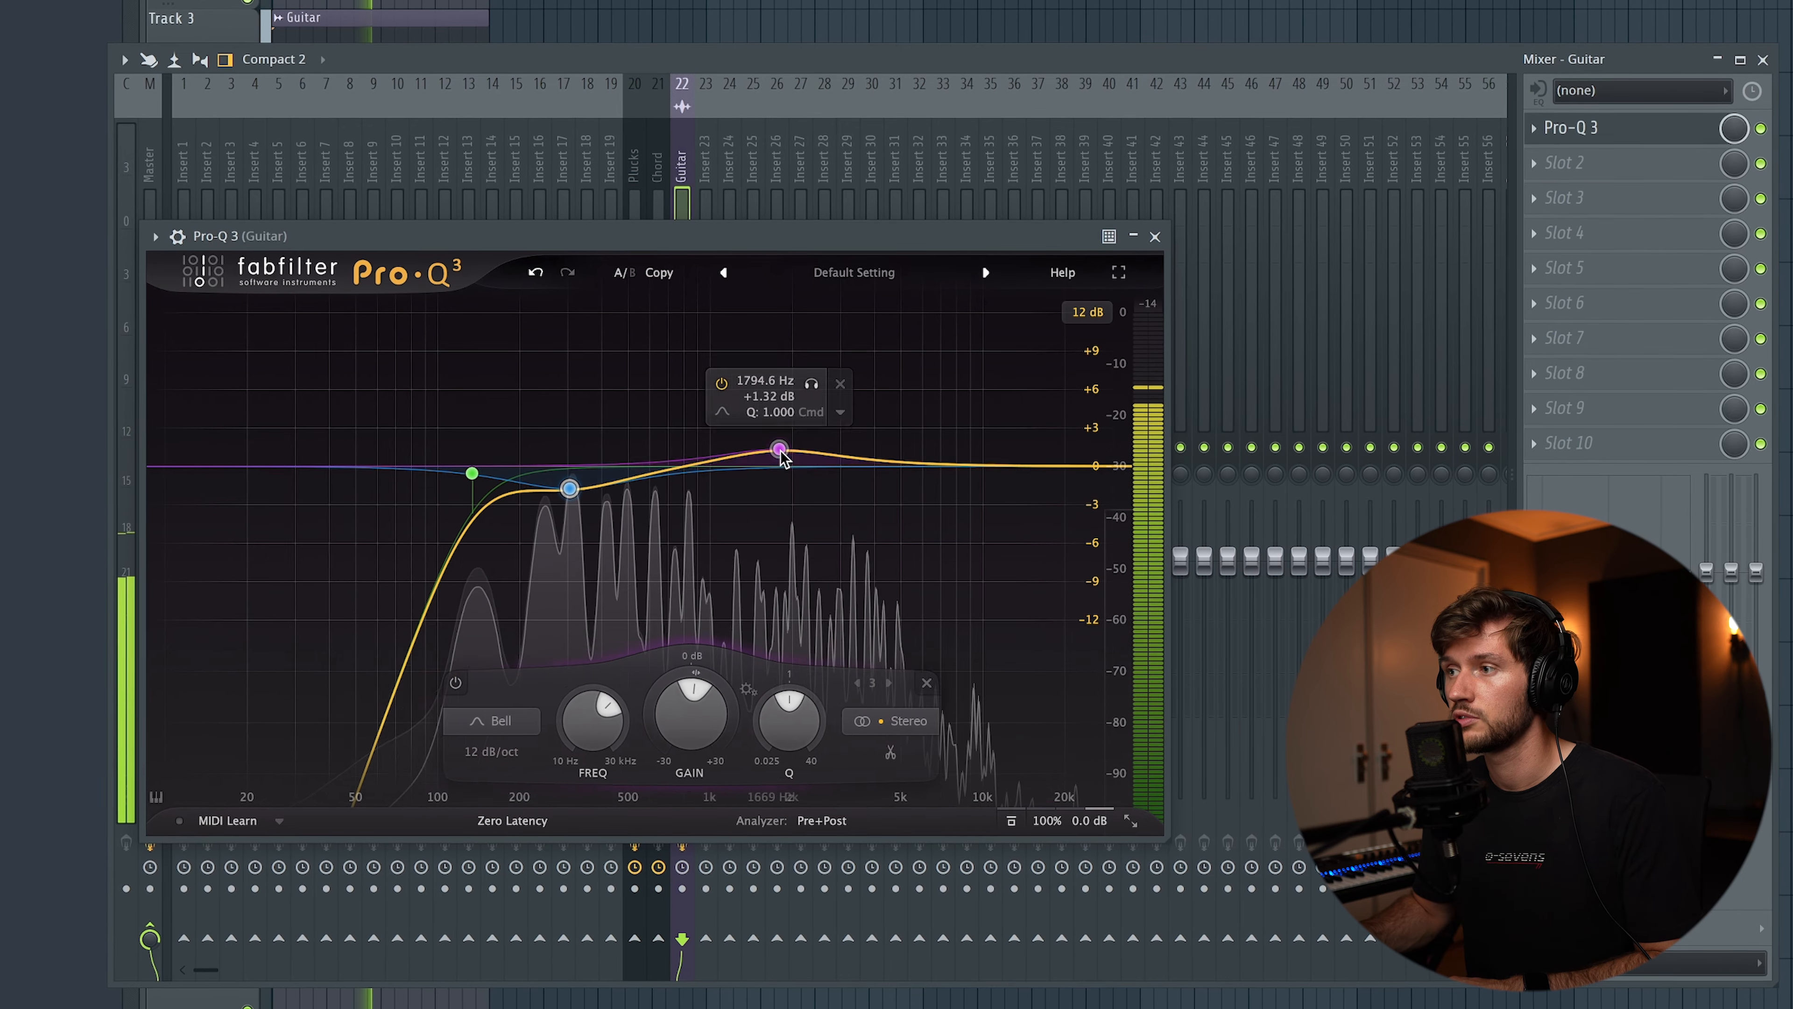
{"action": "left_click_drag", "start_coordinate": [783, 458], "coordinate": [874, 428]}
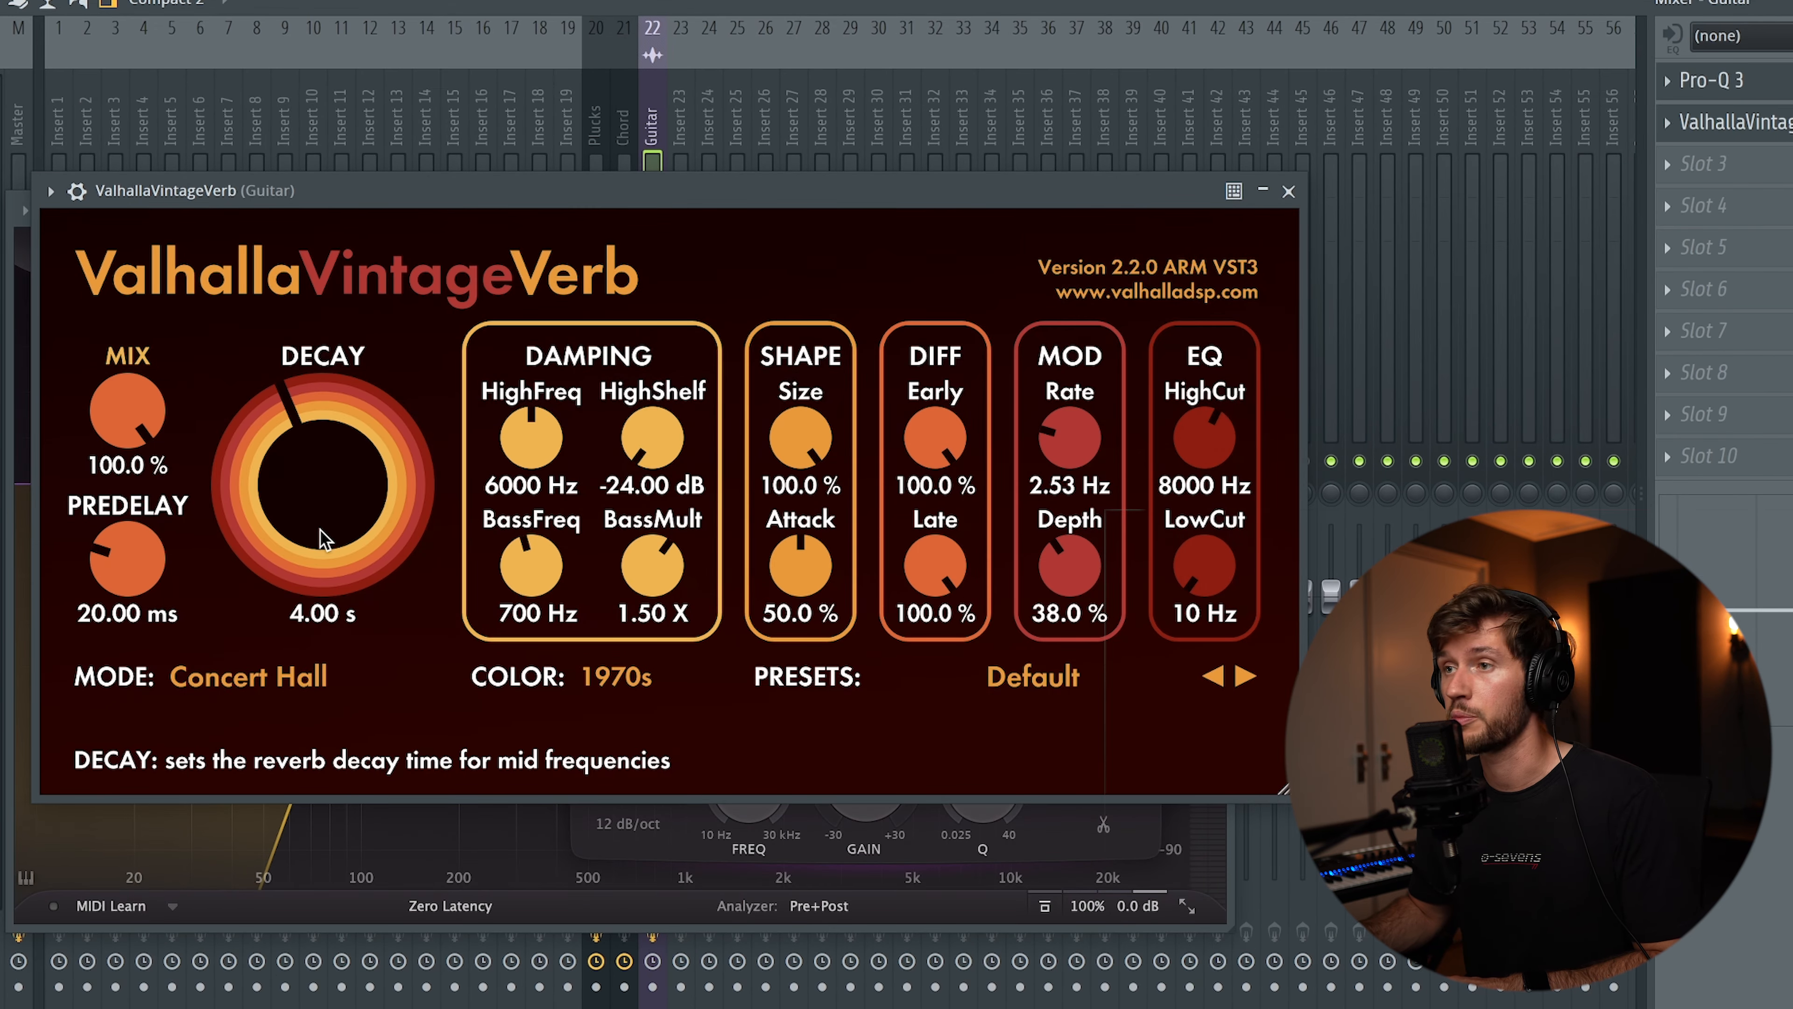
Lower the ValhallaVintageVerb mix on the Guitar insert and set the OTT depth to 22%
{"action": "left_click_drag", "start_coordinate": [128, 413], "coordinate": [138, 612]}
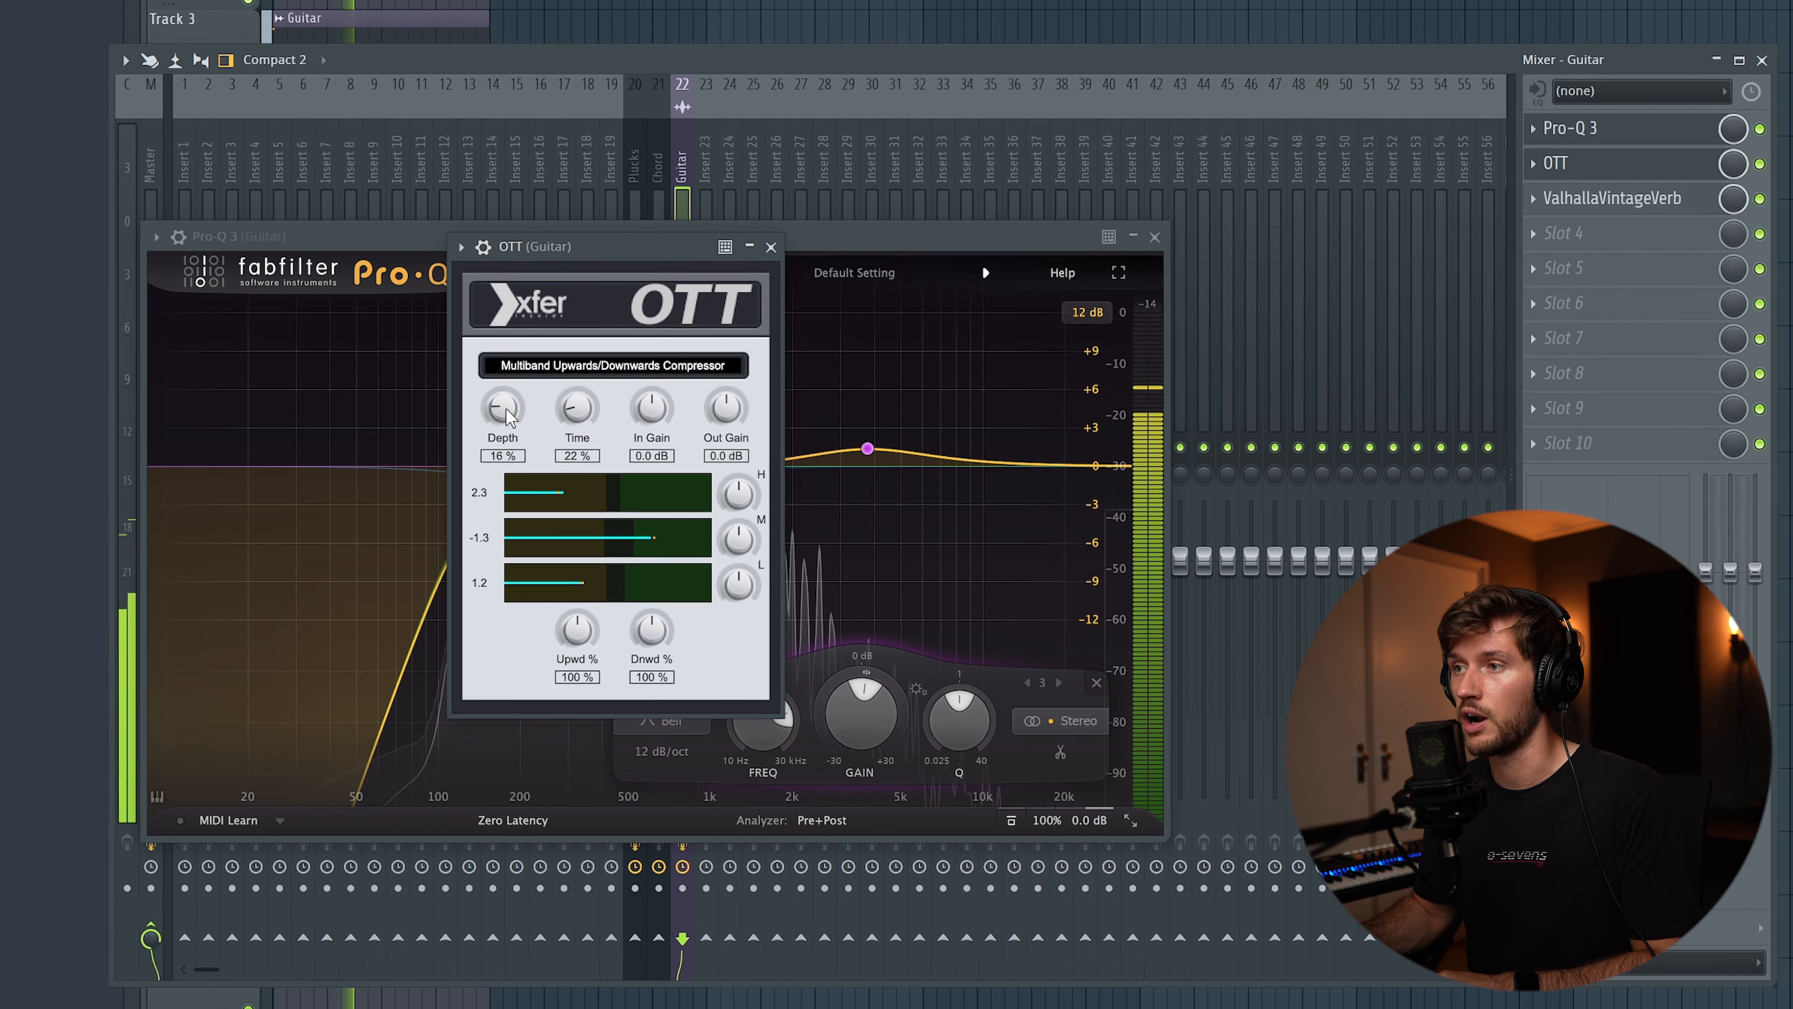
{"action": "left_click_drag", "start_coordinate": [505, 393], "coordinate": [504, 395]}
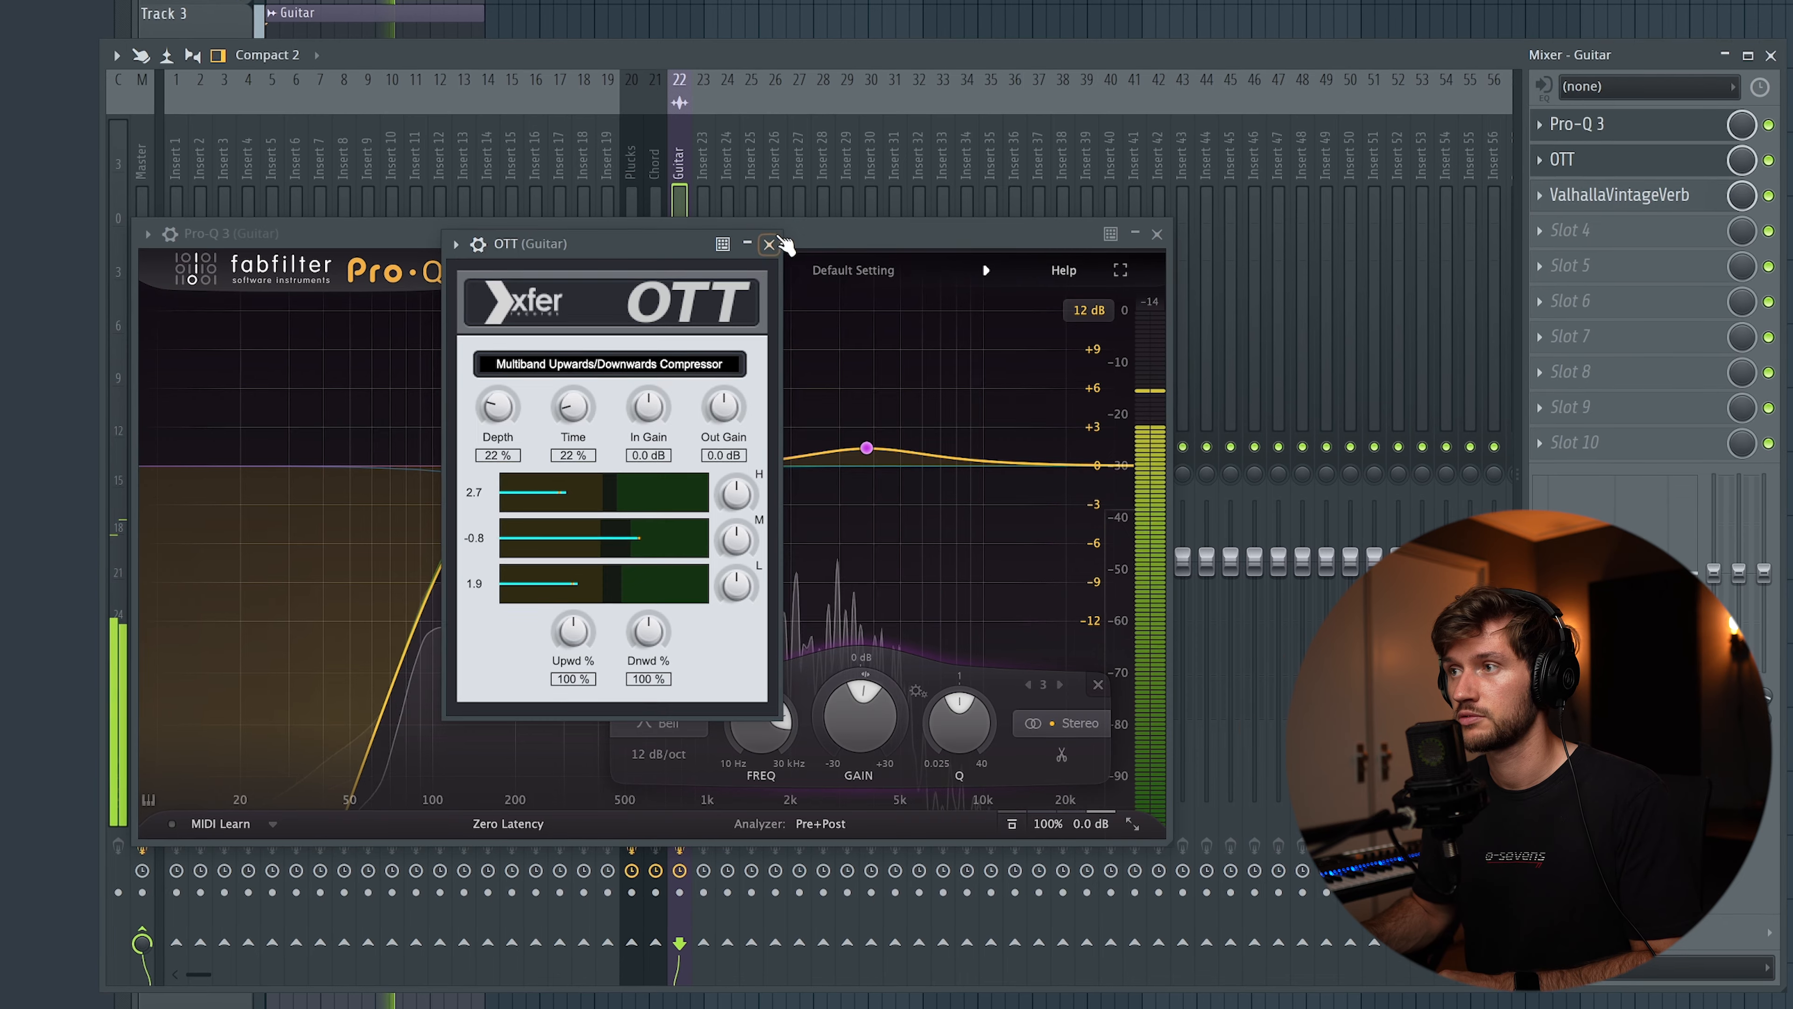
{"action": "left_click", "coordinate": [771, 243]}
Add RC-20 Retro Color before OTT with the Vinyl 2 preset, turning noise fully down and setting magnetic to 6% and wobble to 3%
{"action": "left_click_drag", "start_coordinate": [1621, 201], "coordinate": [1581, 229]}
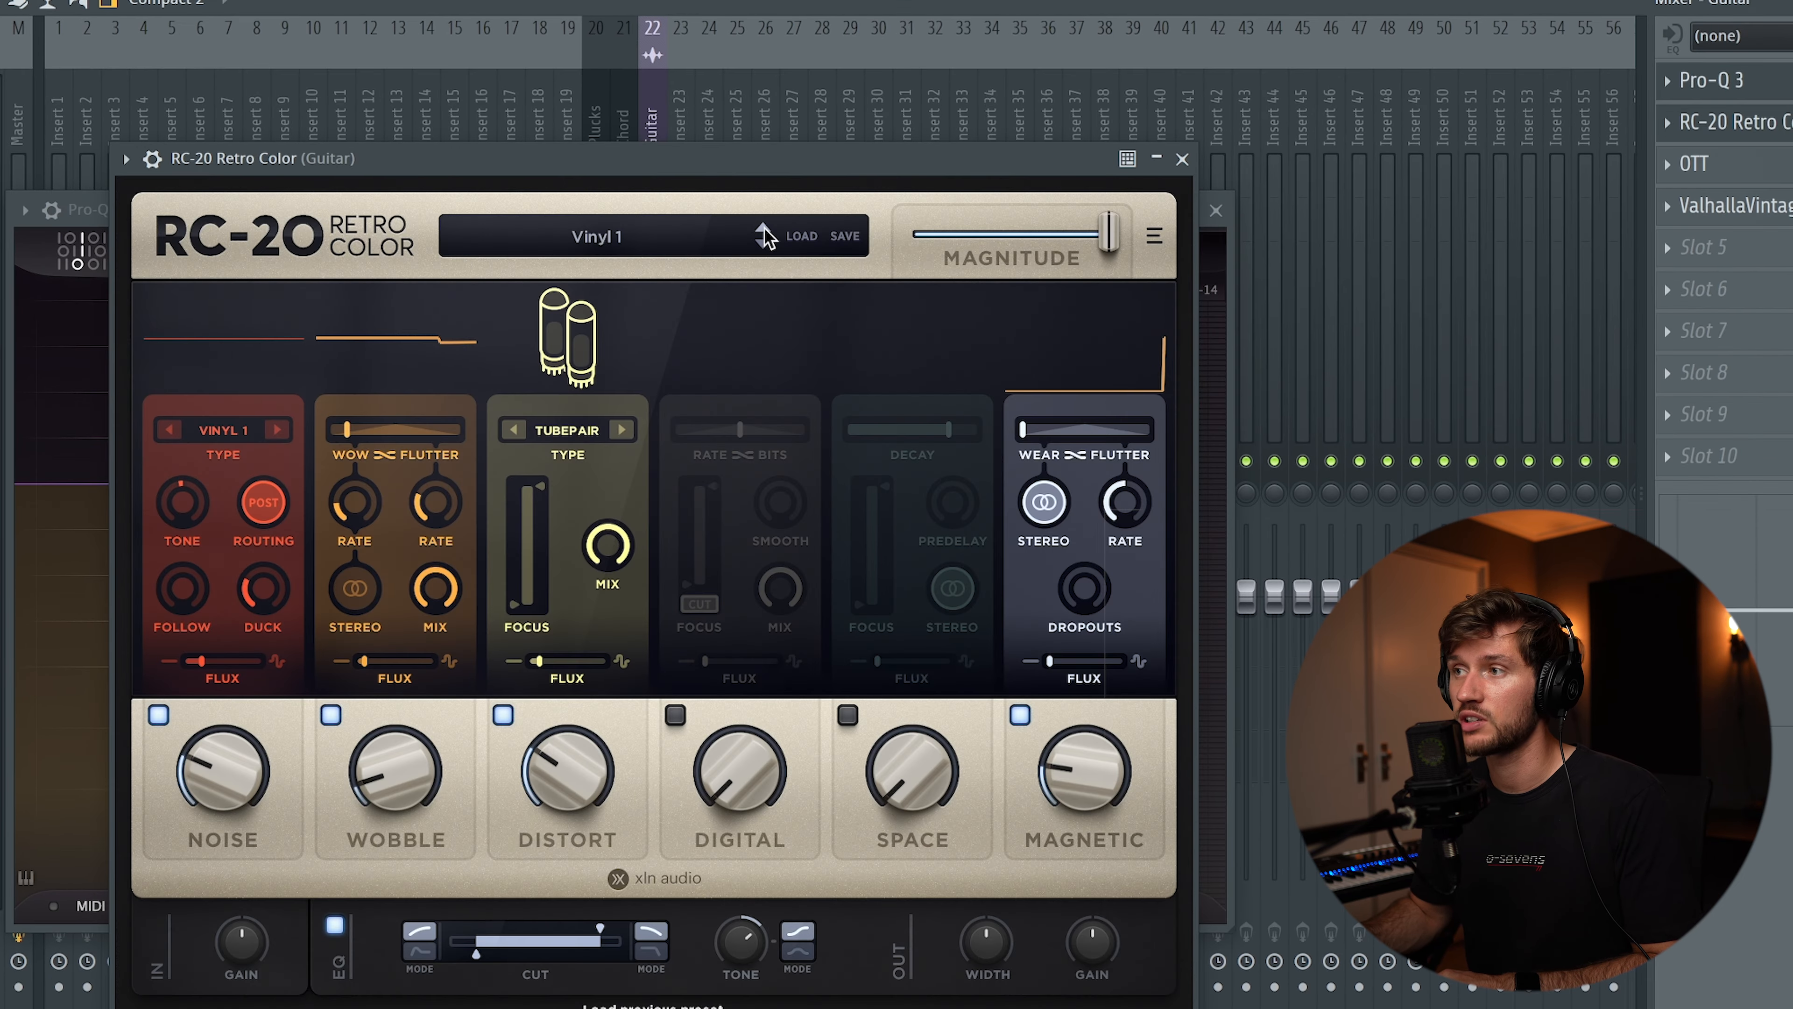
{"action": "left_click", "coordinate": [764, 229]}
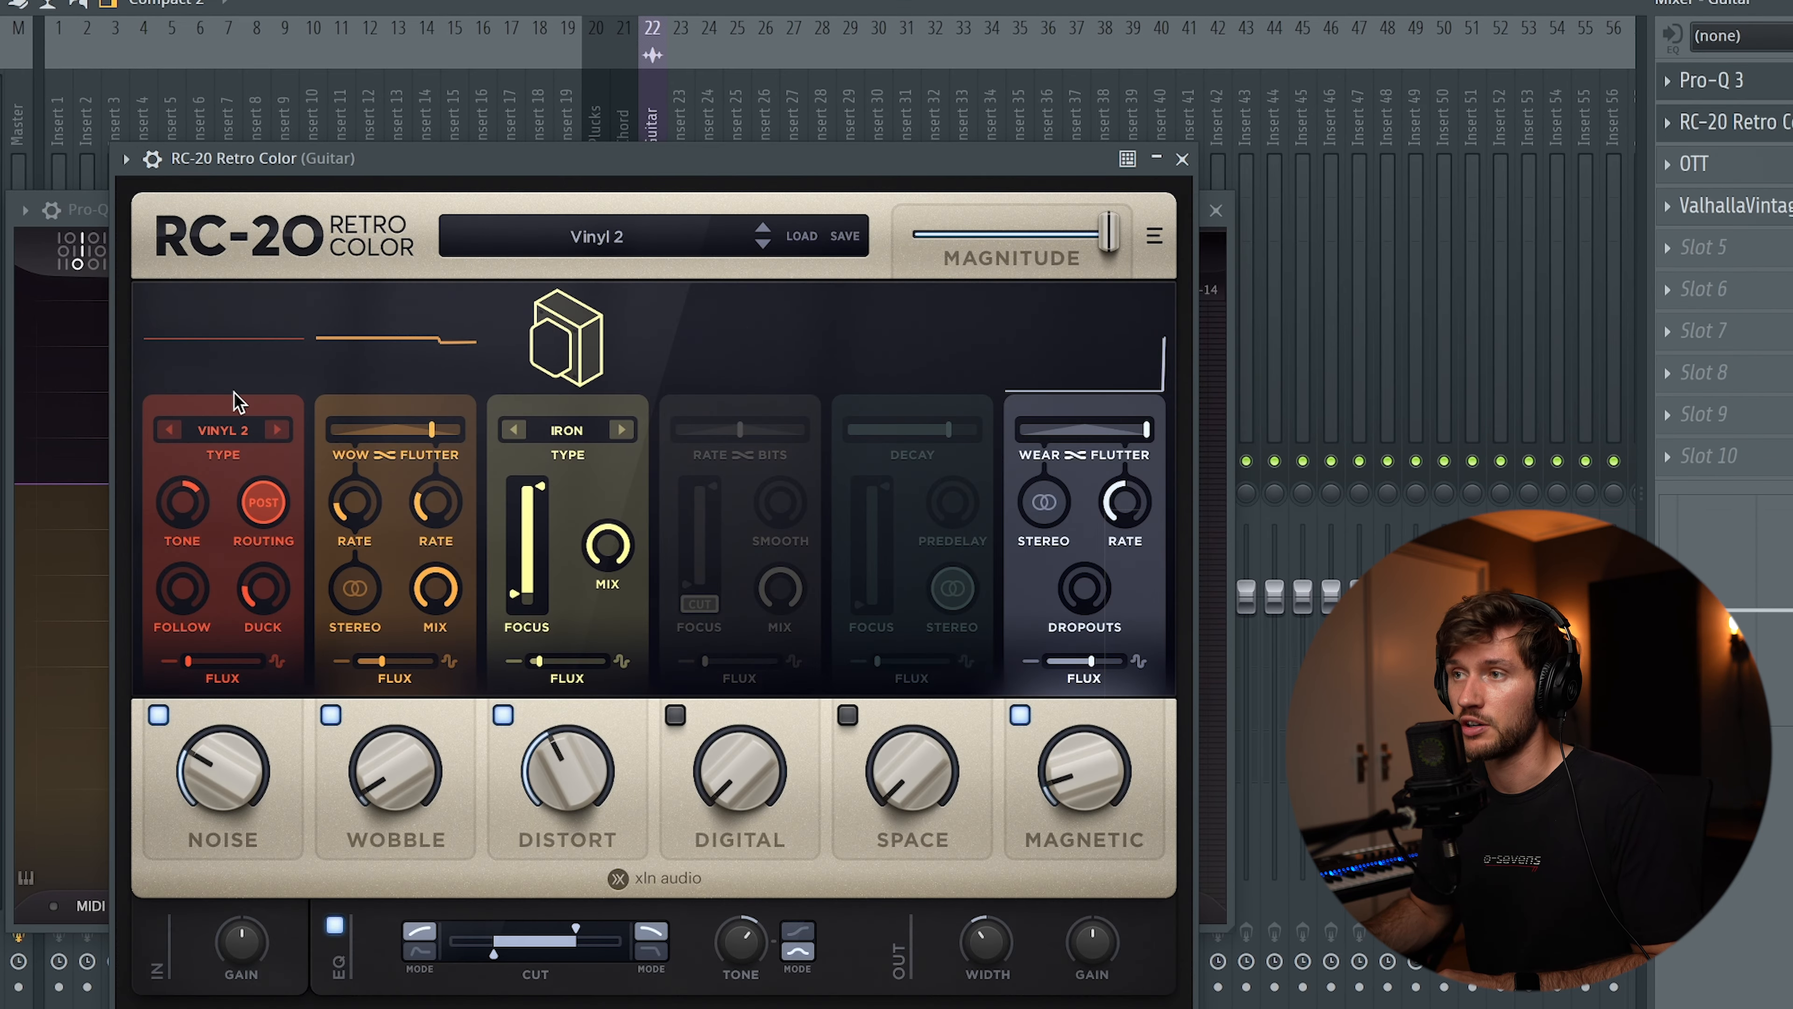
{"action": "left_click_drag", "start_coordinate": [206, 787], "coordinate": [214, 830]}
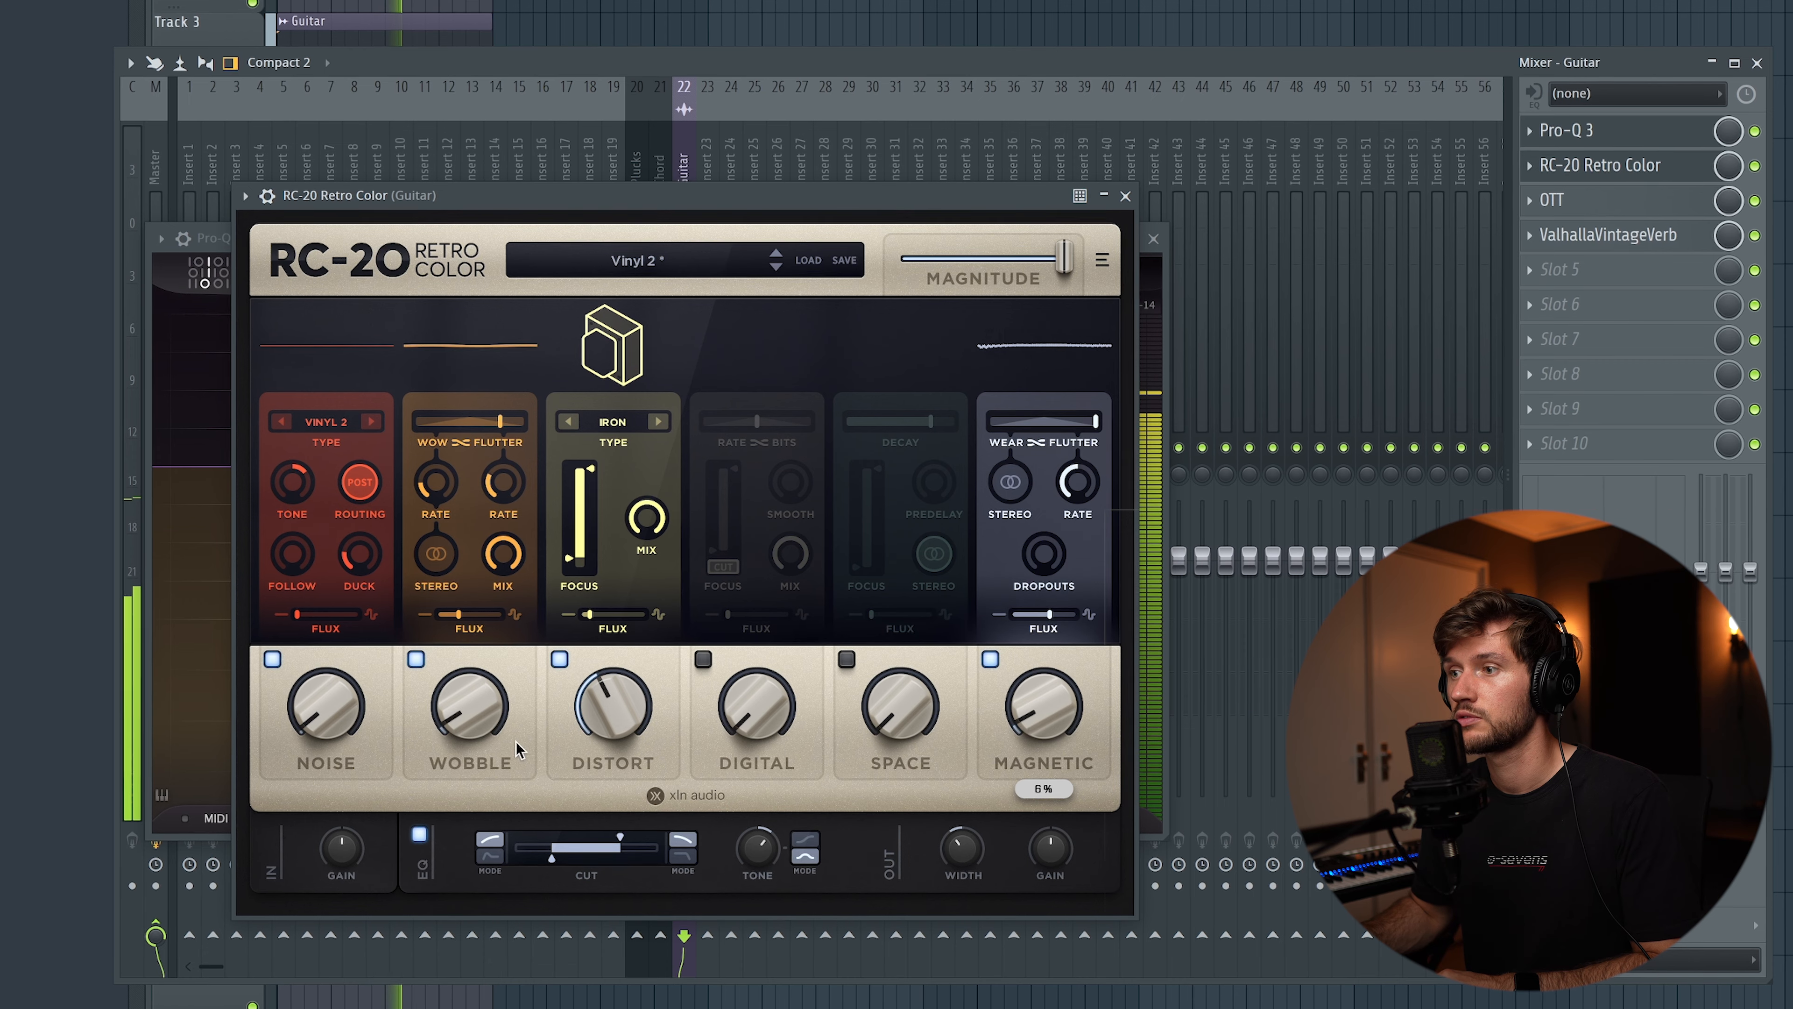
{"action": "left_click_drag", "start_coordinate": [485, 729], "coordinate": [487, 737]}
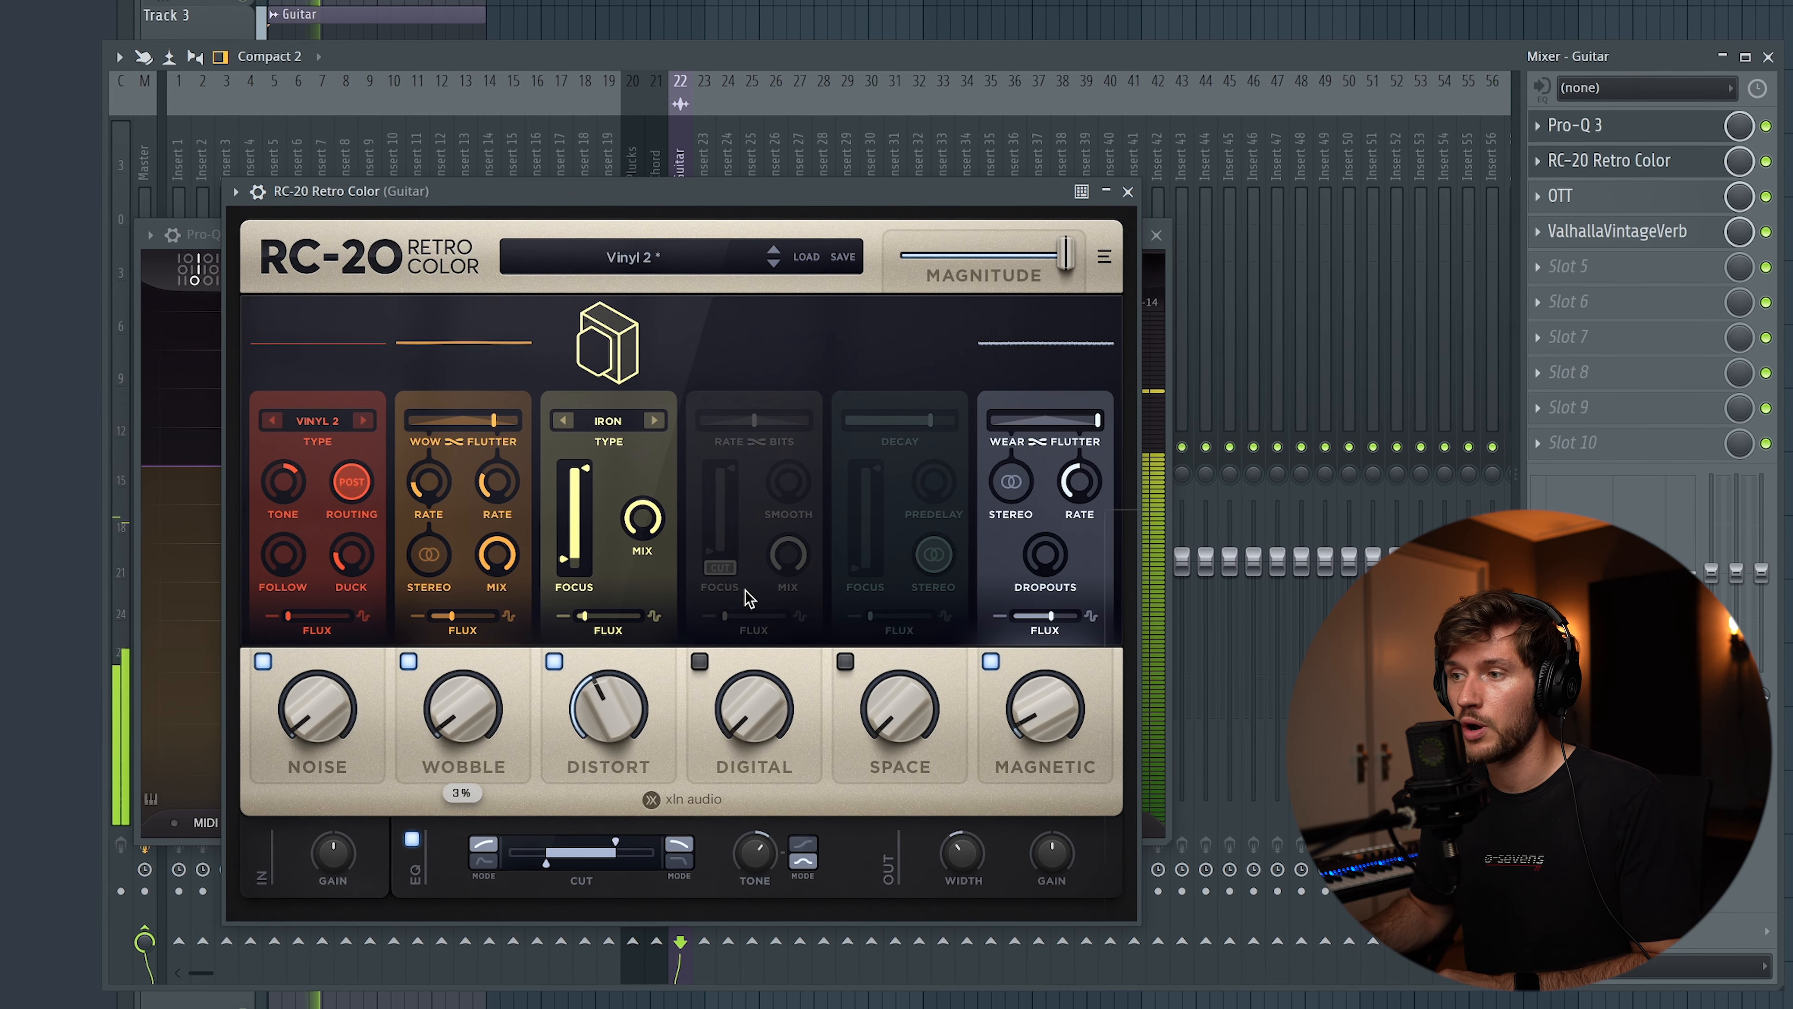
Load the Serum Bass #2 preset on the new Serum channel
{"action": "left_click", "coordinate": [1128, 190]}
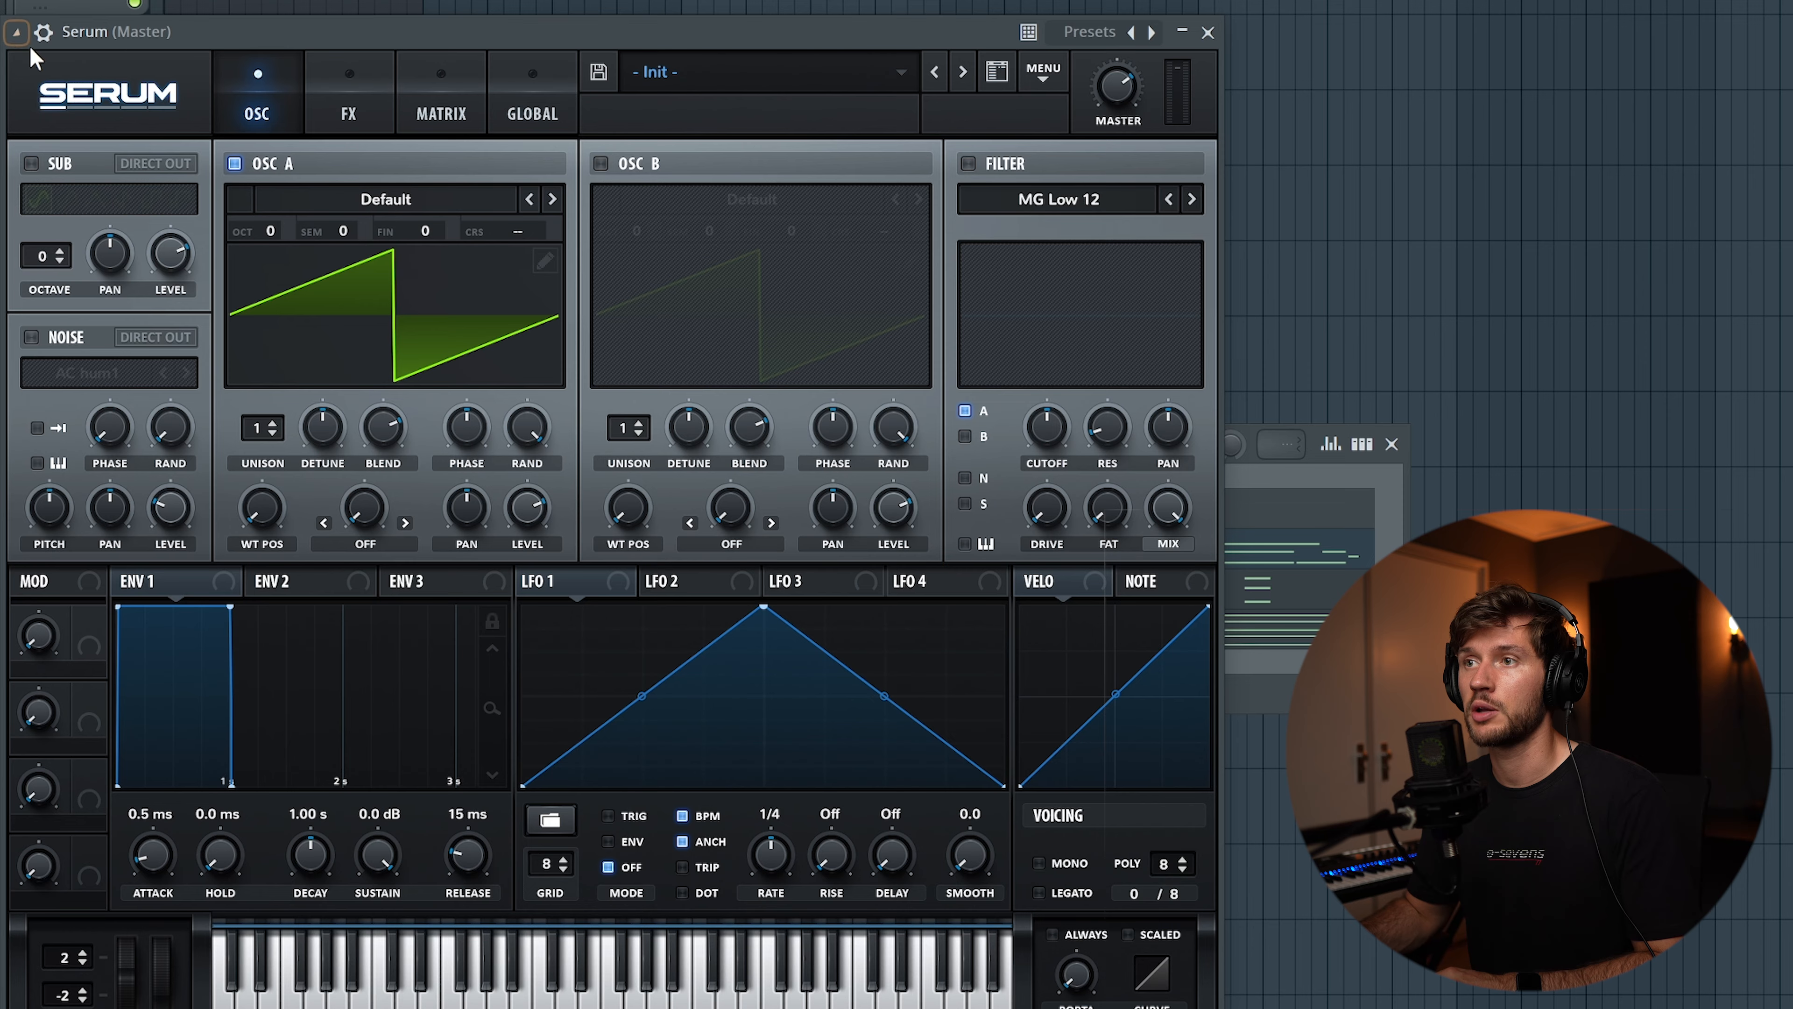
{"action": "left_click", "coordinate": [15, 31]}
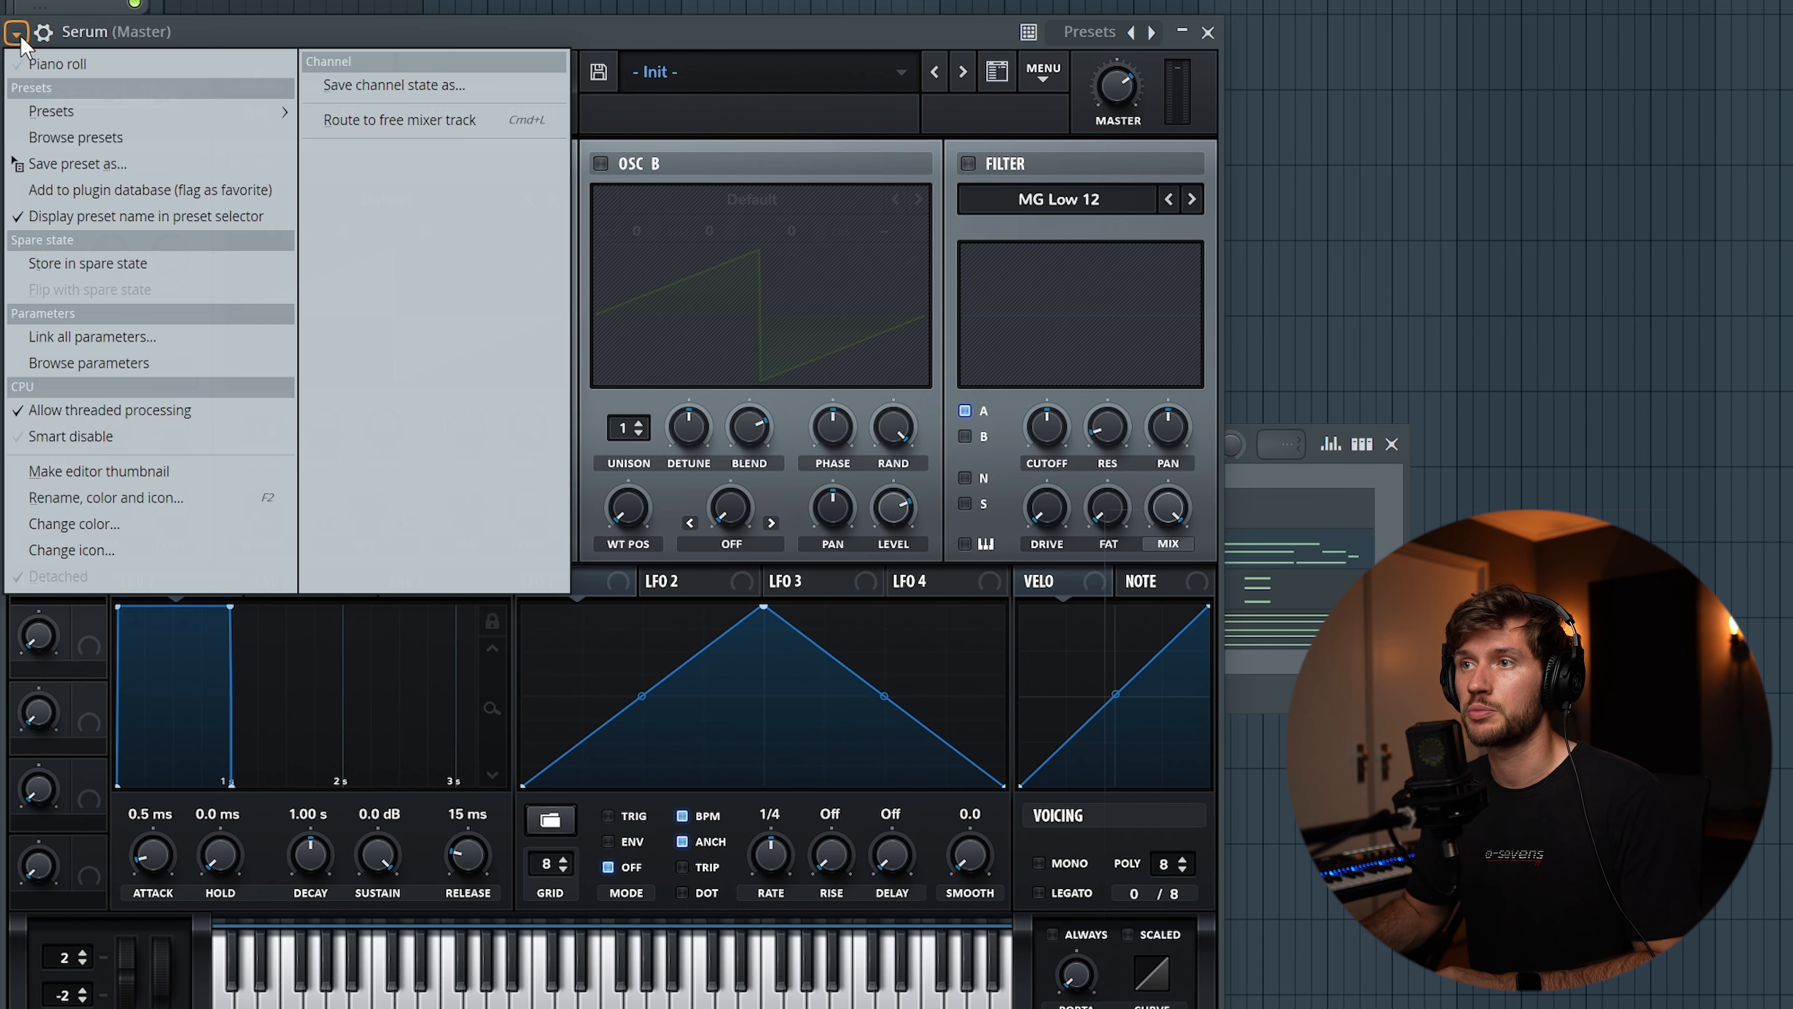
{"action": "mouse_move", "coordinate": [53, 111]}
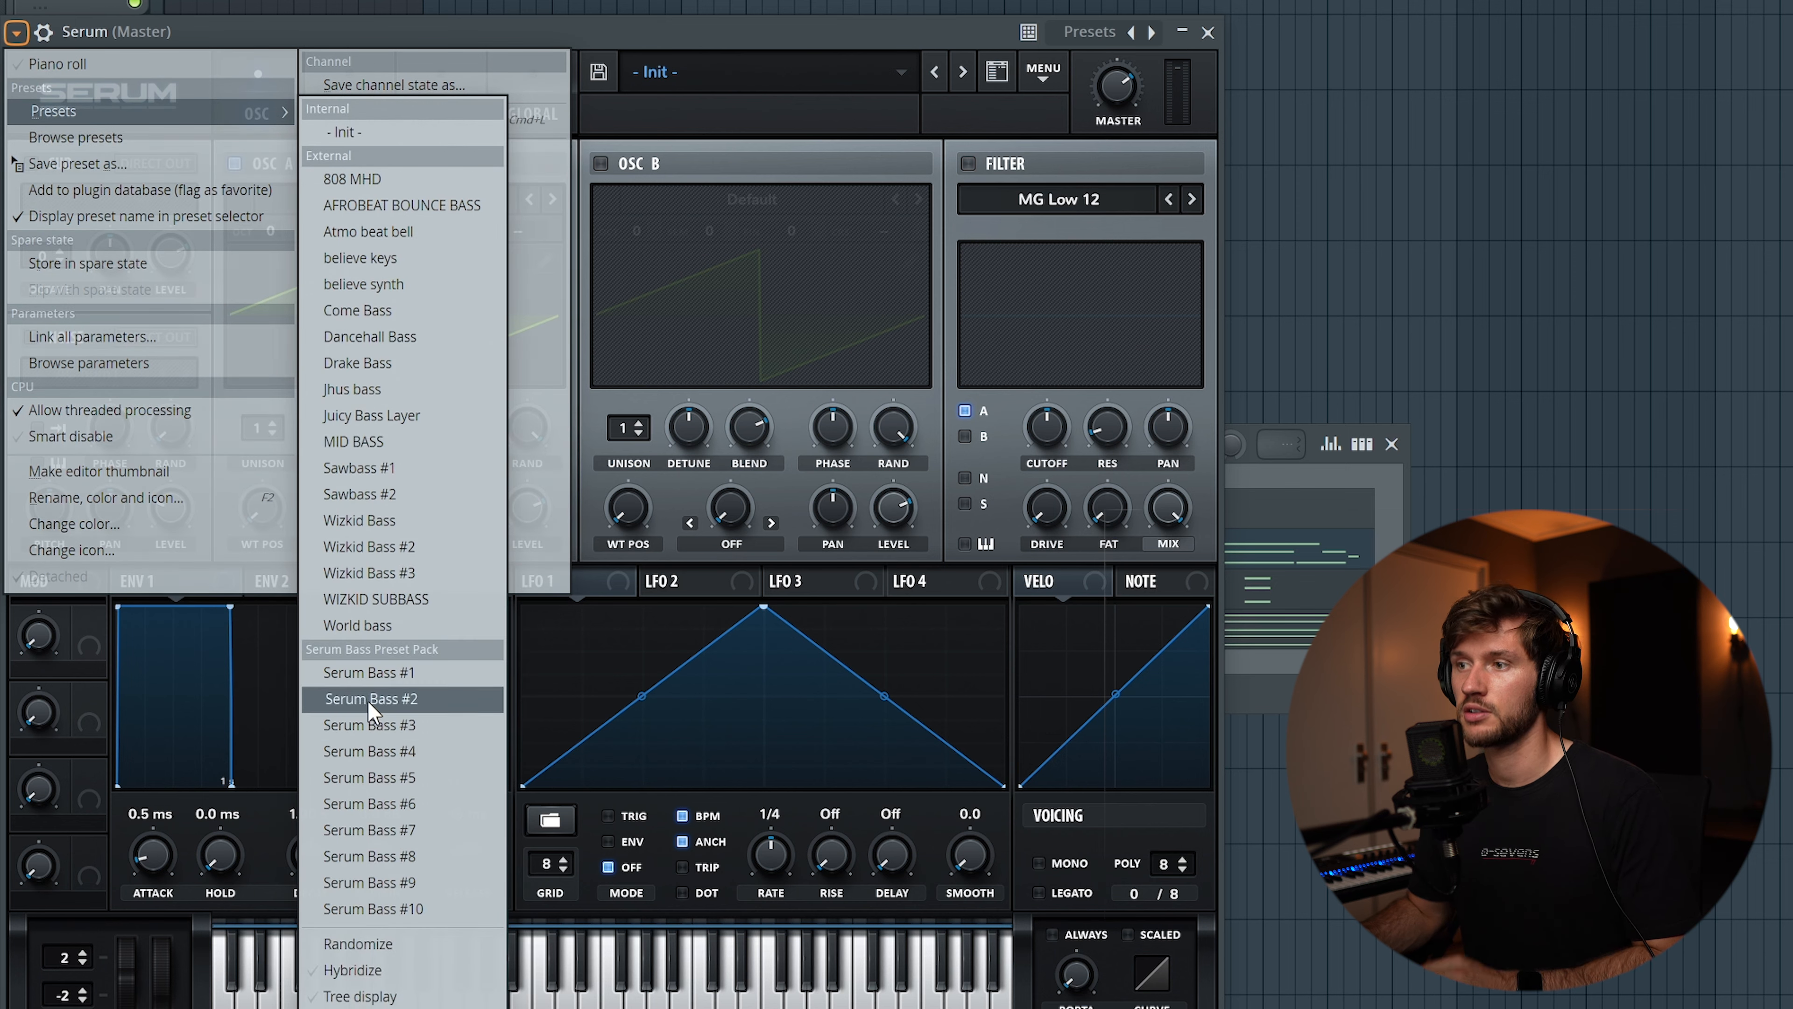
{"action": "left_click", "coordinate": [370, 699]}
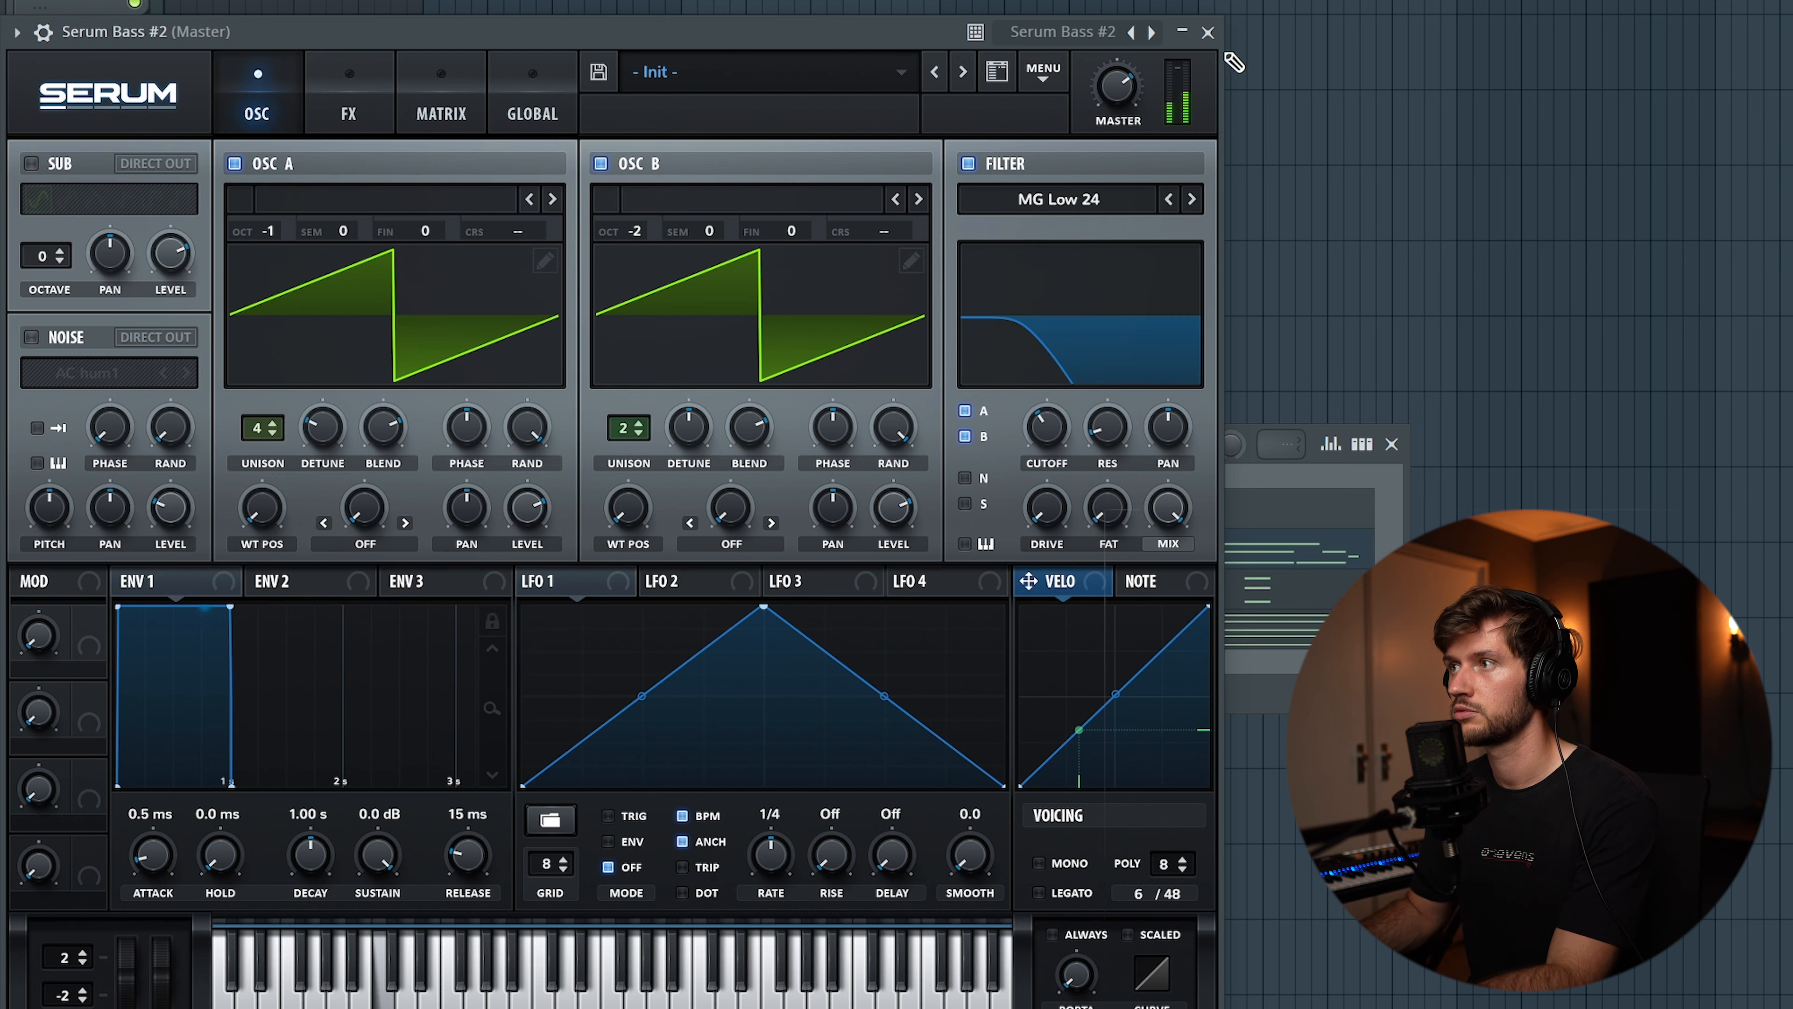
{"action": "left_click", "coordinate": [1207, 32]}
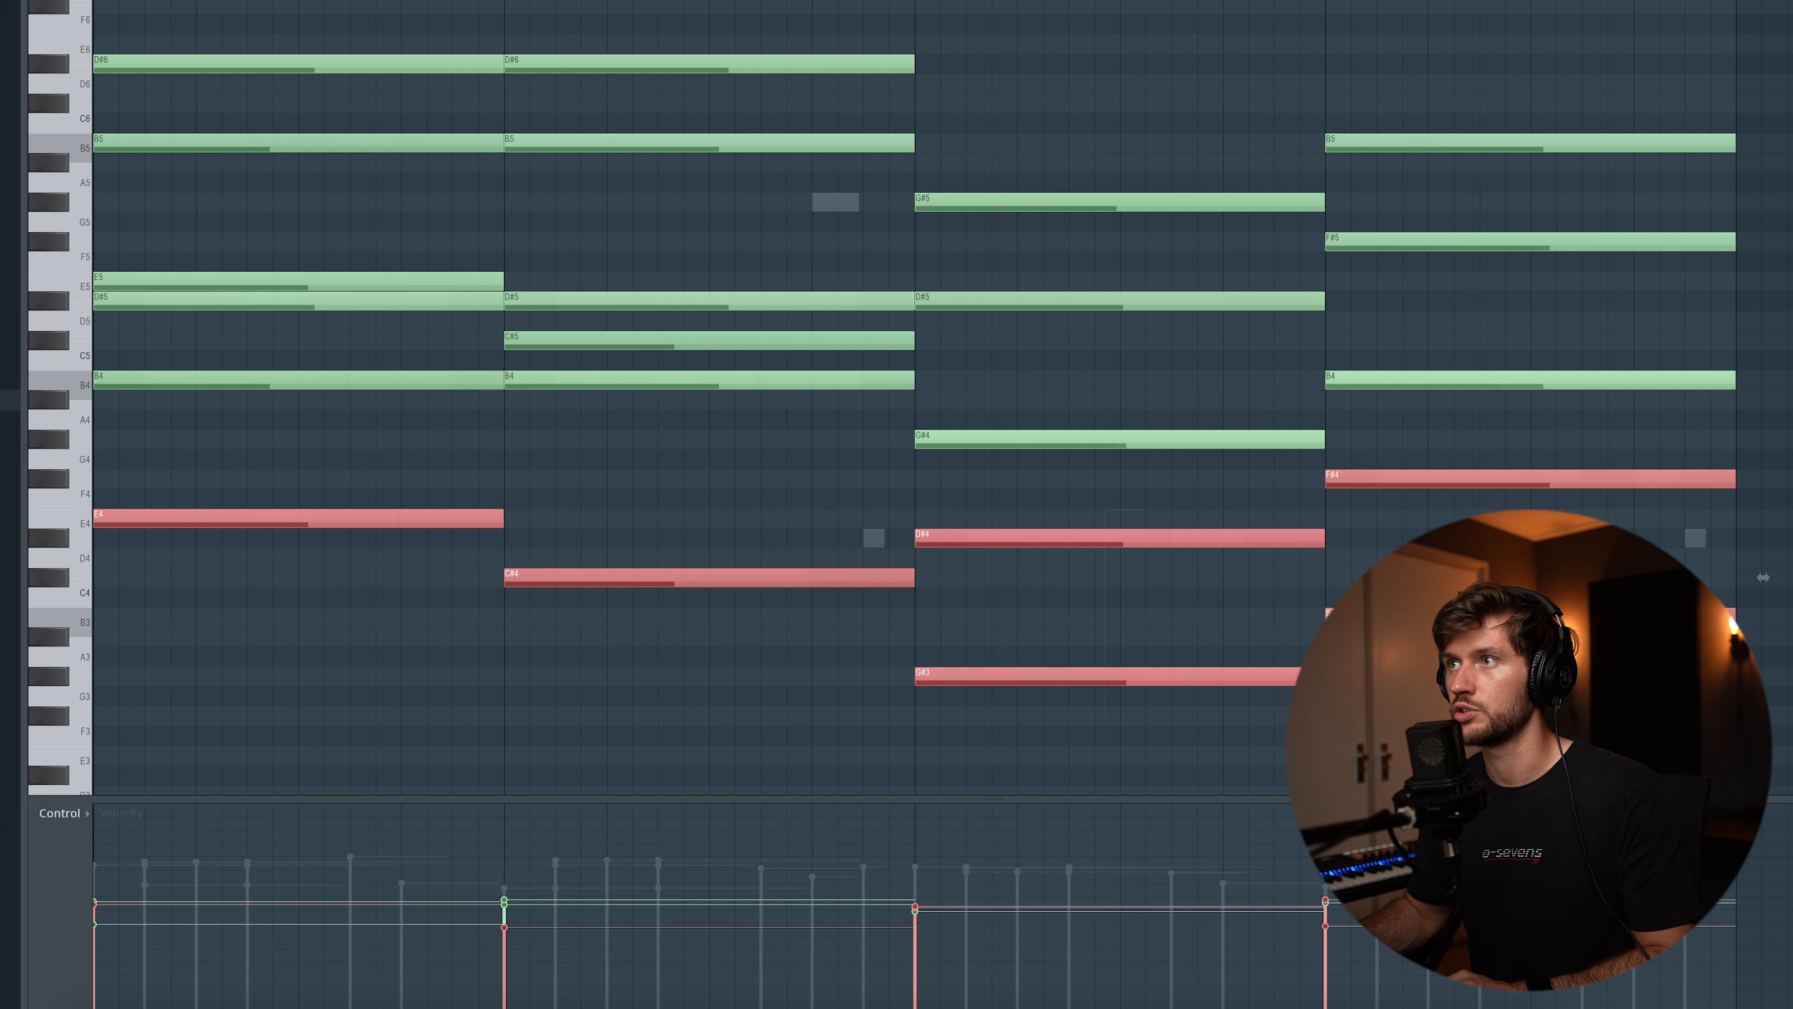
Give Serum Bass #2 a bassline of one-bar root notes E4, C#4, G#3 and B3, and play it back
{"action": "key", "text": "F6"}
{"action": "left_click", "coordinate": [581, 426]}
{"action": "key", "text": "space"}
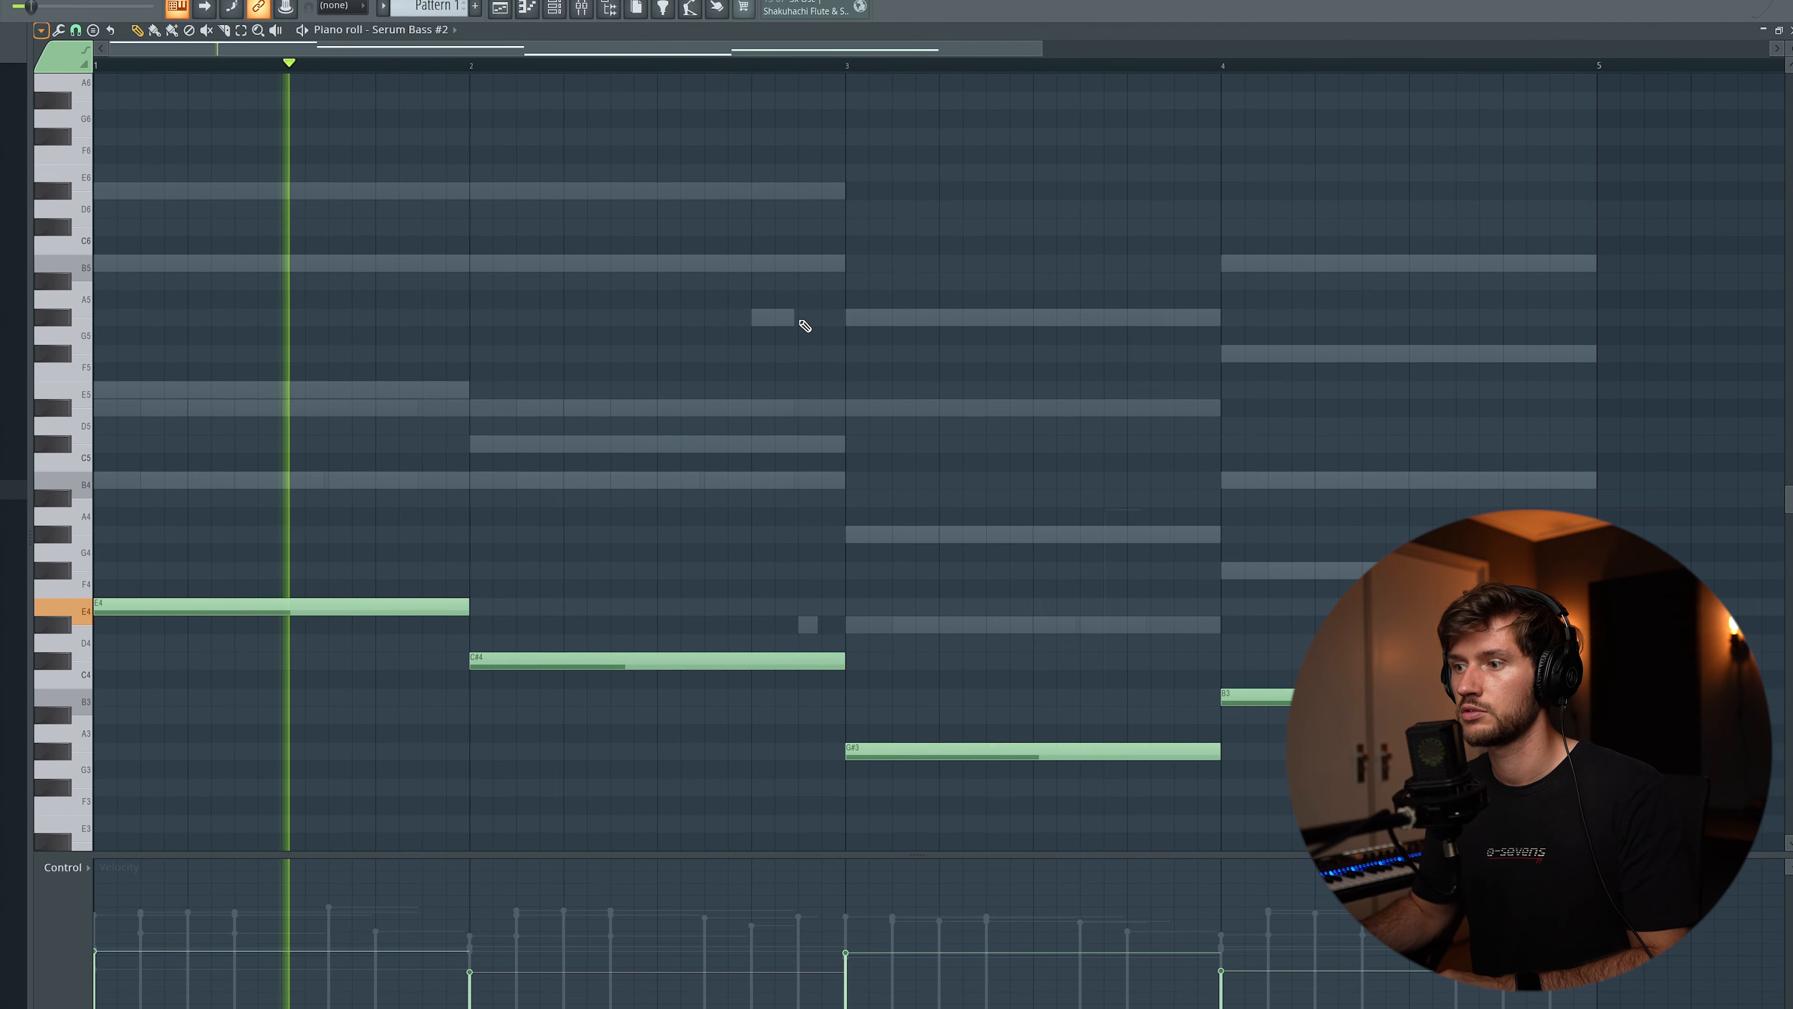
{"action": "scroll", "coordinate": [805, 325], "scroll_direction": "down", "scroll_amount": 6}
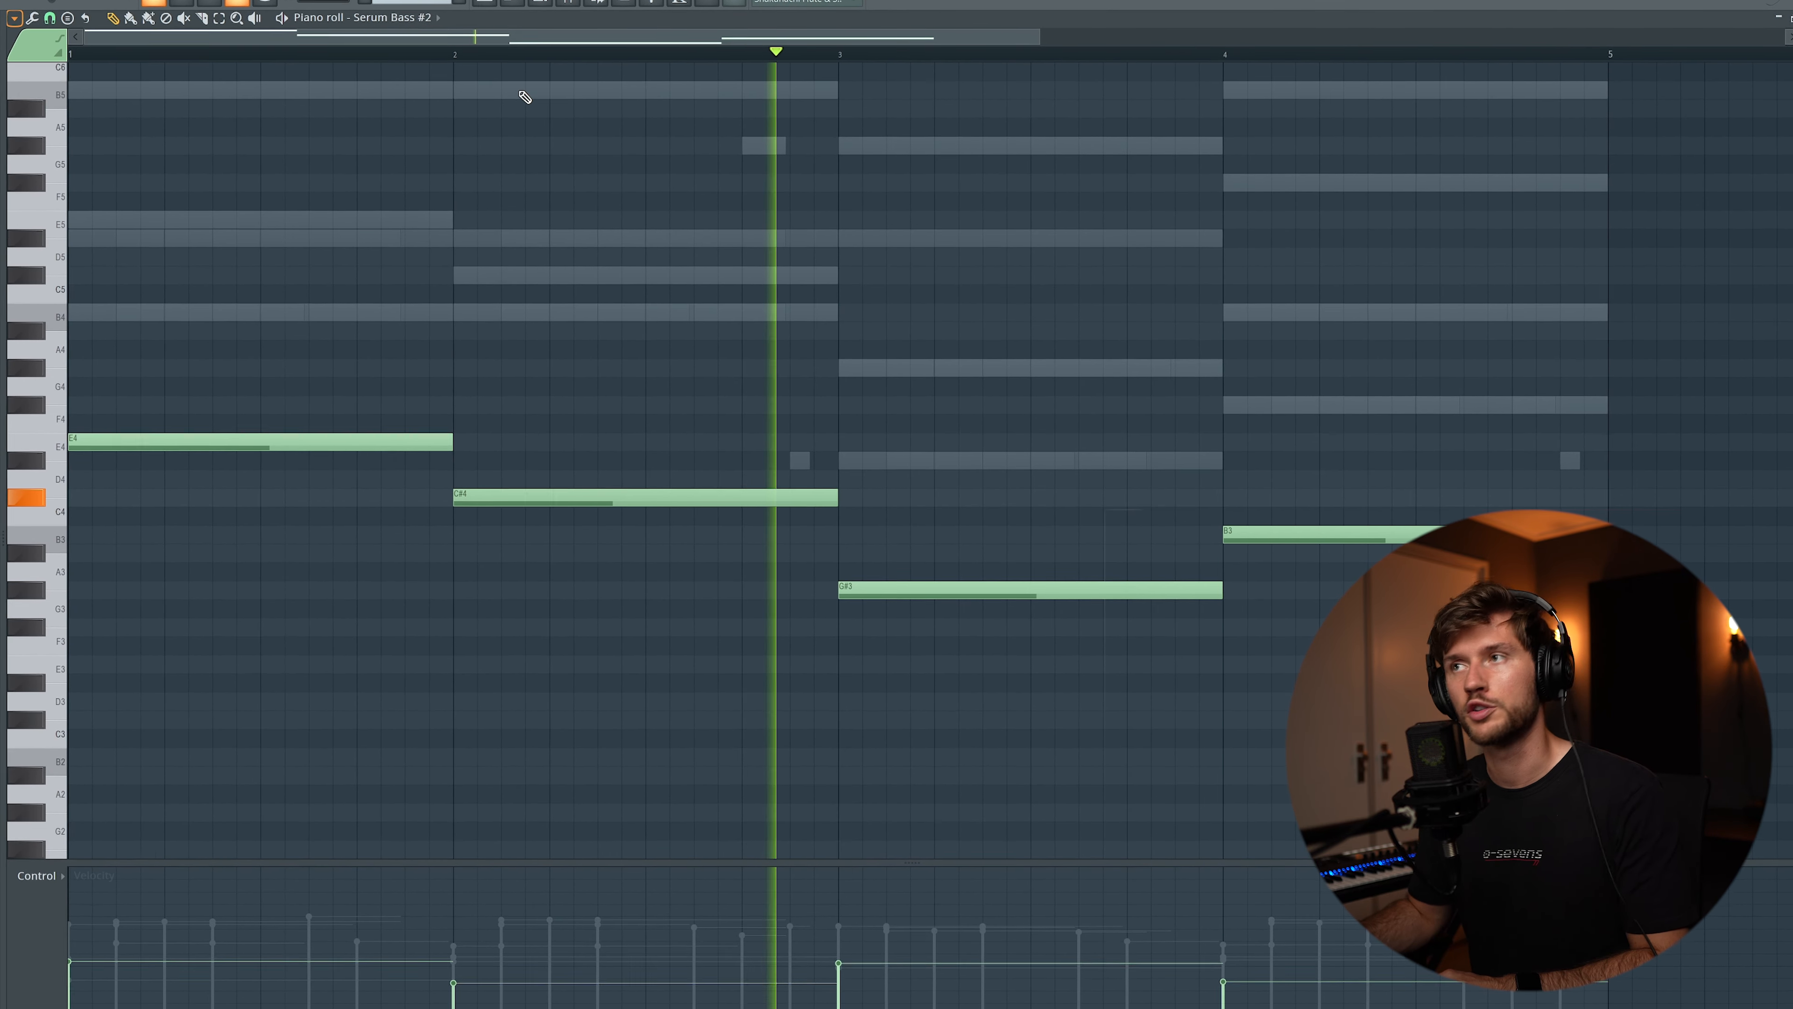
{"action": "left_click", "coordinate": [489, 3]}
{"action": "left_click", "coordinate": [545, 3]}
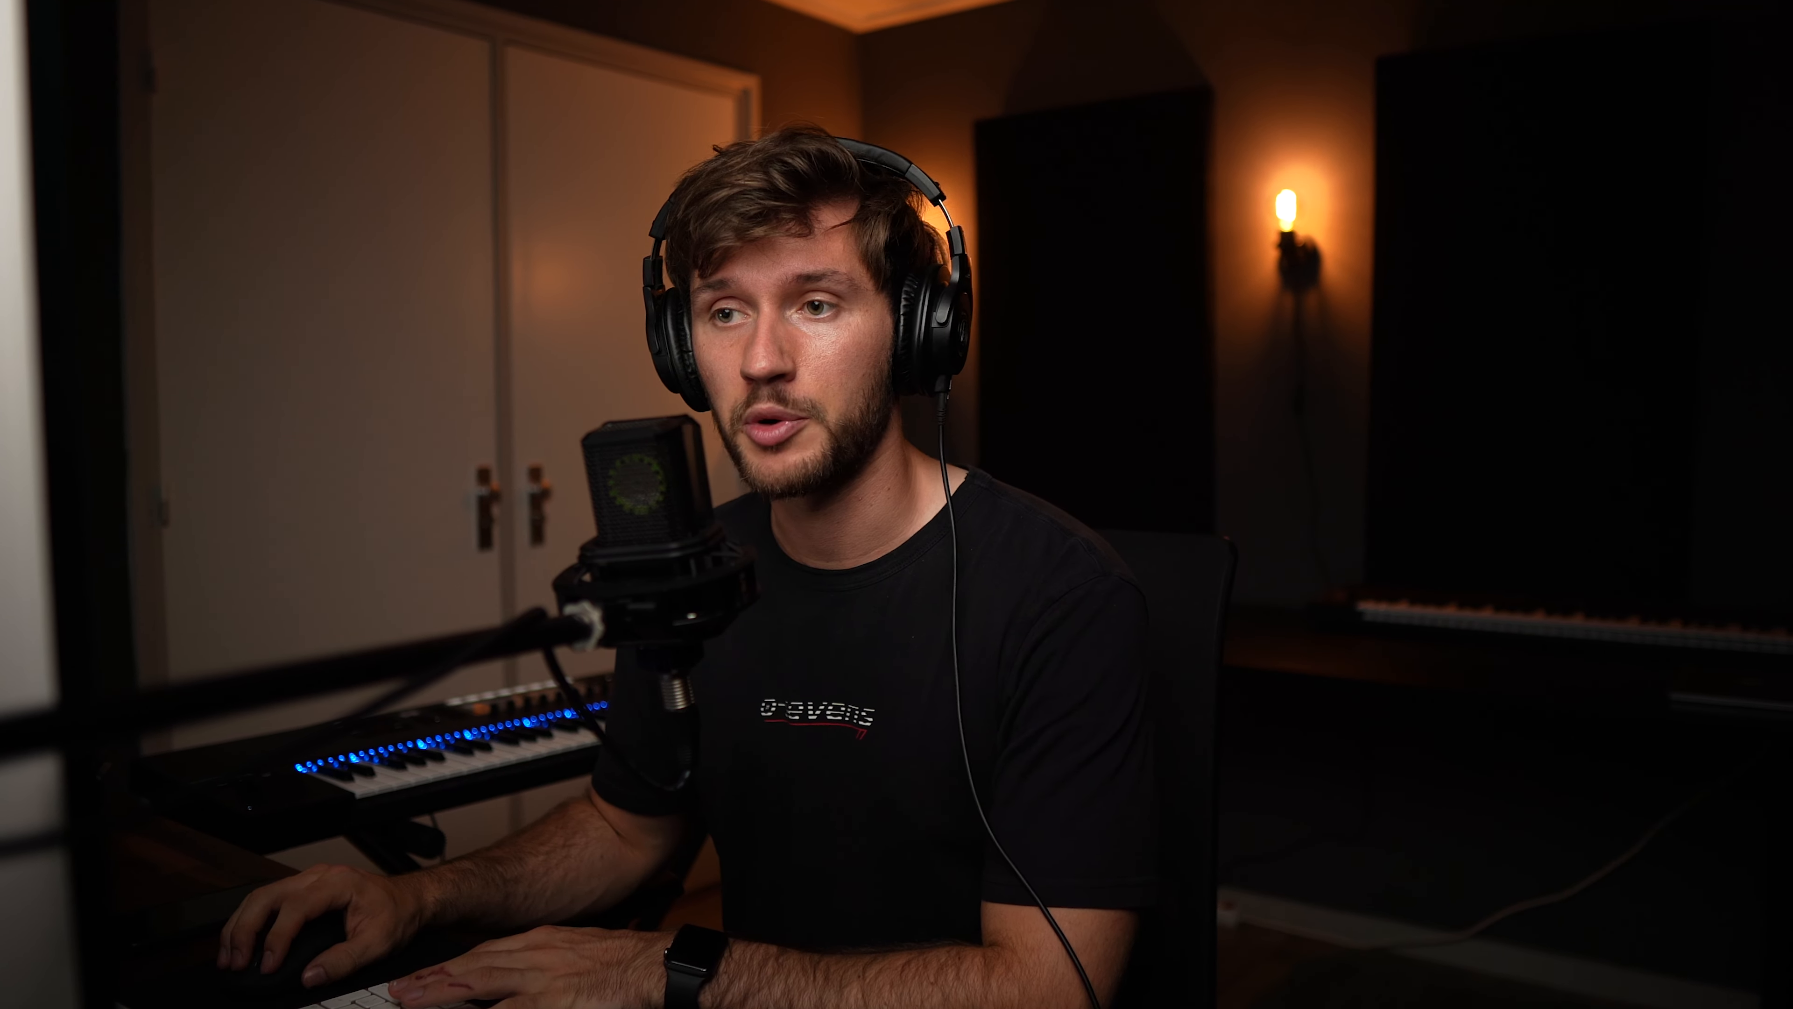
Add RPK1 Kick 2 (A) and RPK1 Snare 3 to the channel rack and enter four C5 snare hits in bar 1
{"action": "left_click_drag", "start_coordinate": [144, 315], "coordinate": [1031, 404]}
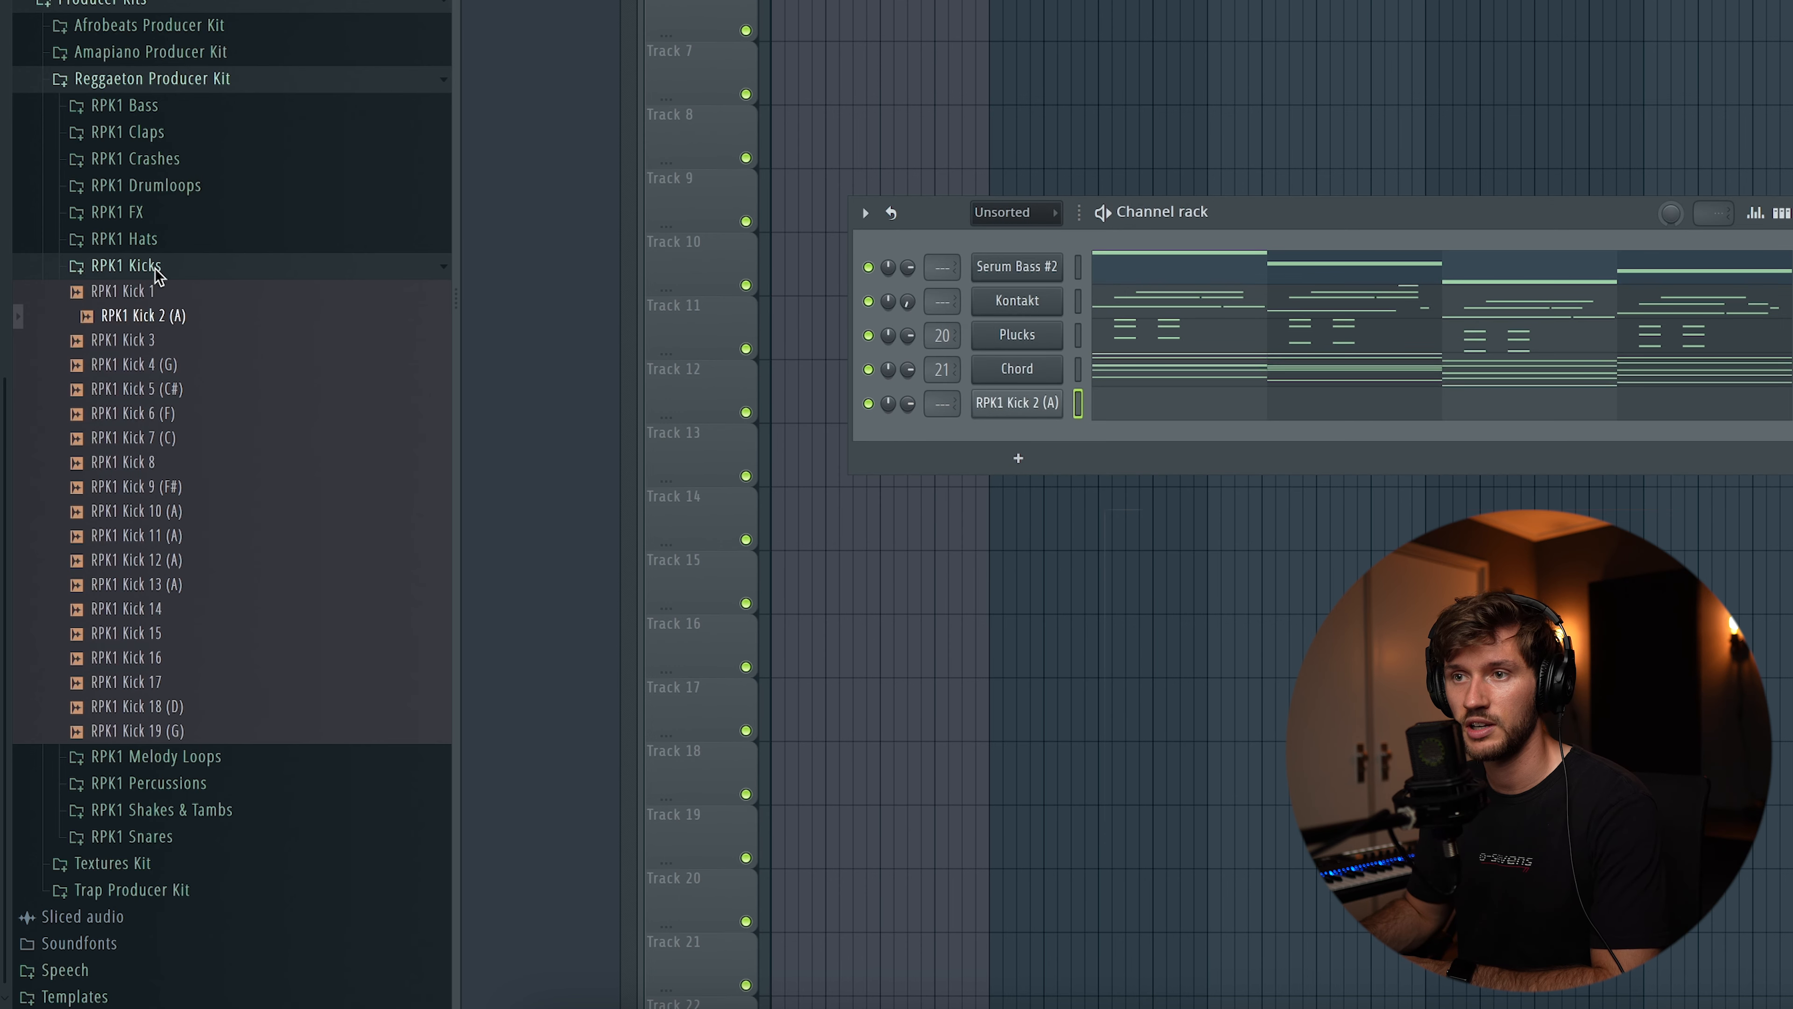
{"action": "left_click", "coordinate": [157, 274]}
{"action": "left_click", "coordinate": [173, 740]}
{"action": "scroll", "coordinate": [192, 544], "scroll_direction": "down", "scroll_amount": 5}
{"action": "left_click_drag", "start_coordinate": [138, 470], "coordinate": [1021, 456]}
{"action": "left_click", "coordinate": [1110, 446]}
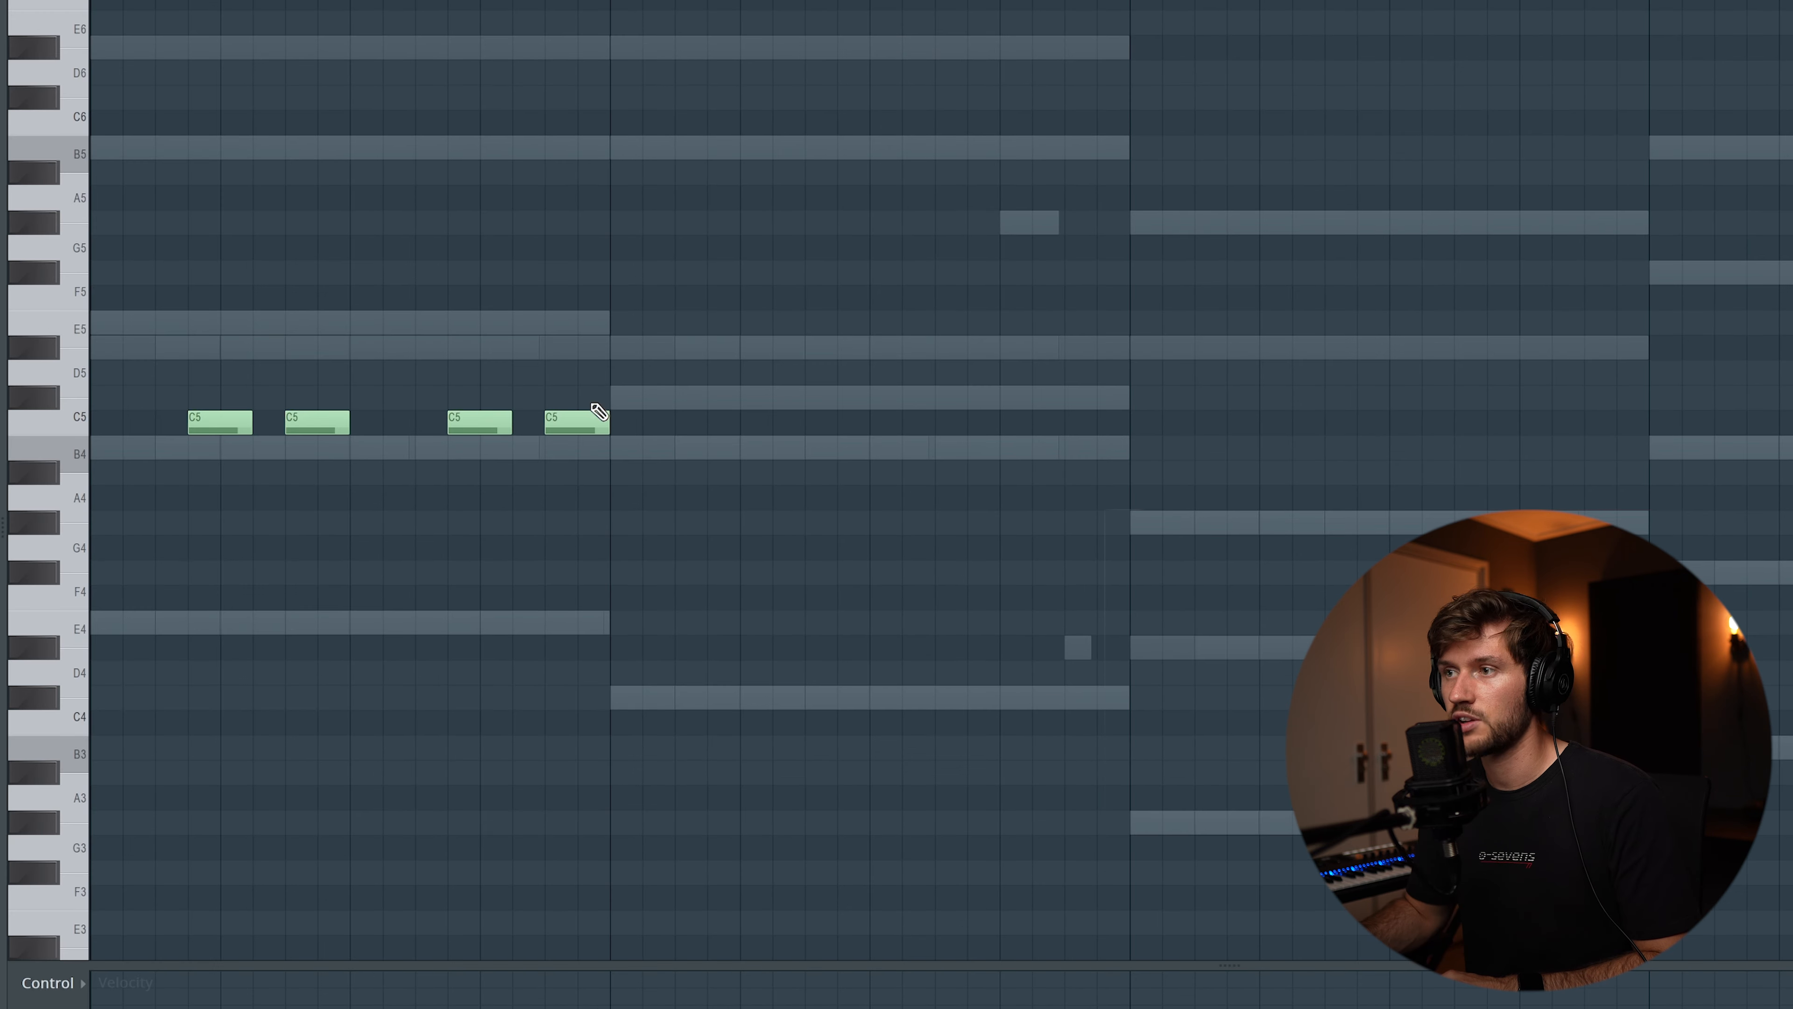
{"action": "key", "text": "ctrl+a"}
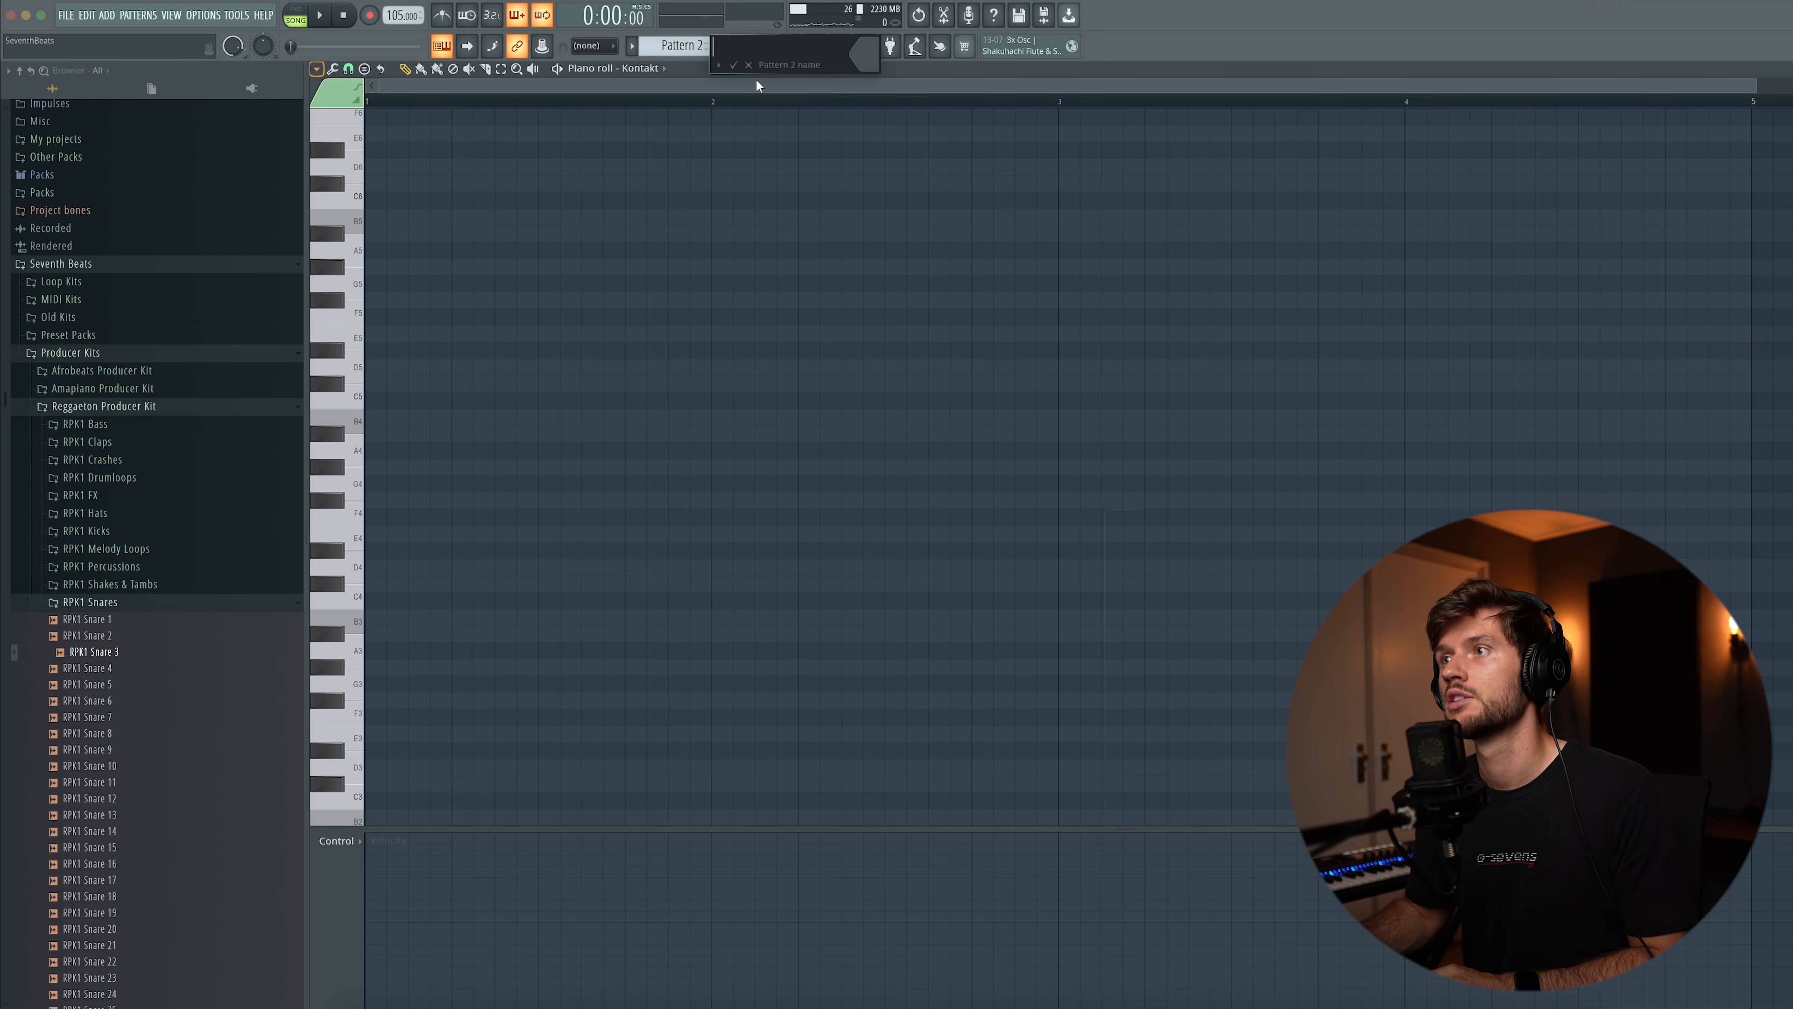
Paste the chord notes into Pattern 2's Kontakt piano roll and record their playback in Edison
{"action": "key", "text": "super+v"}
{"action": "key", "text": "super+d"}
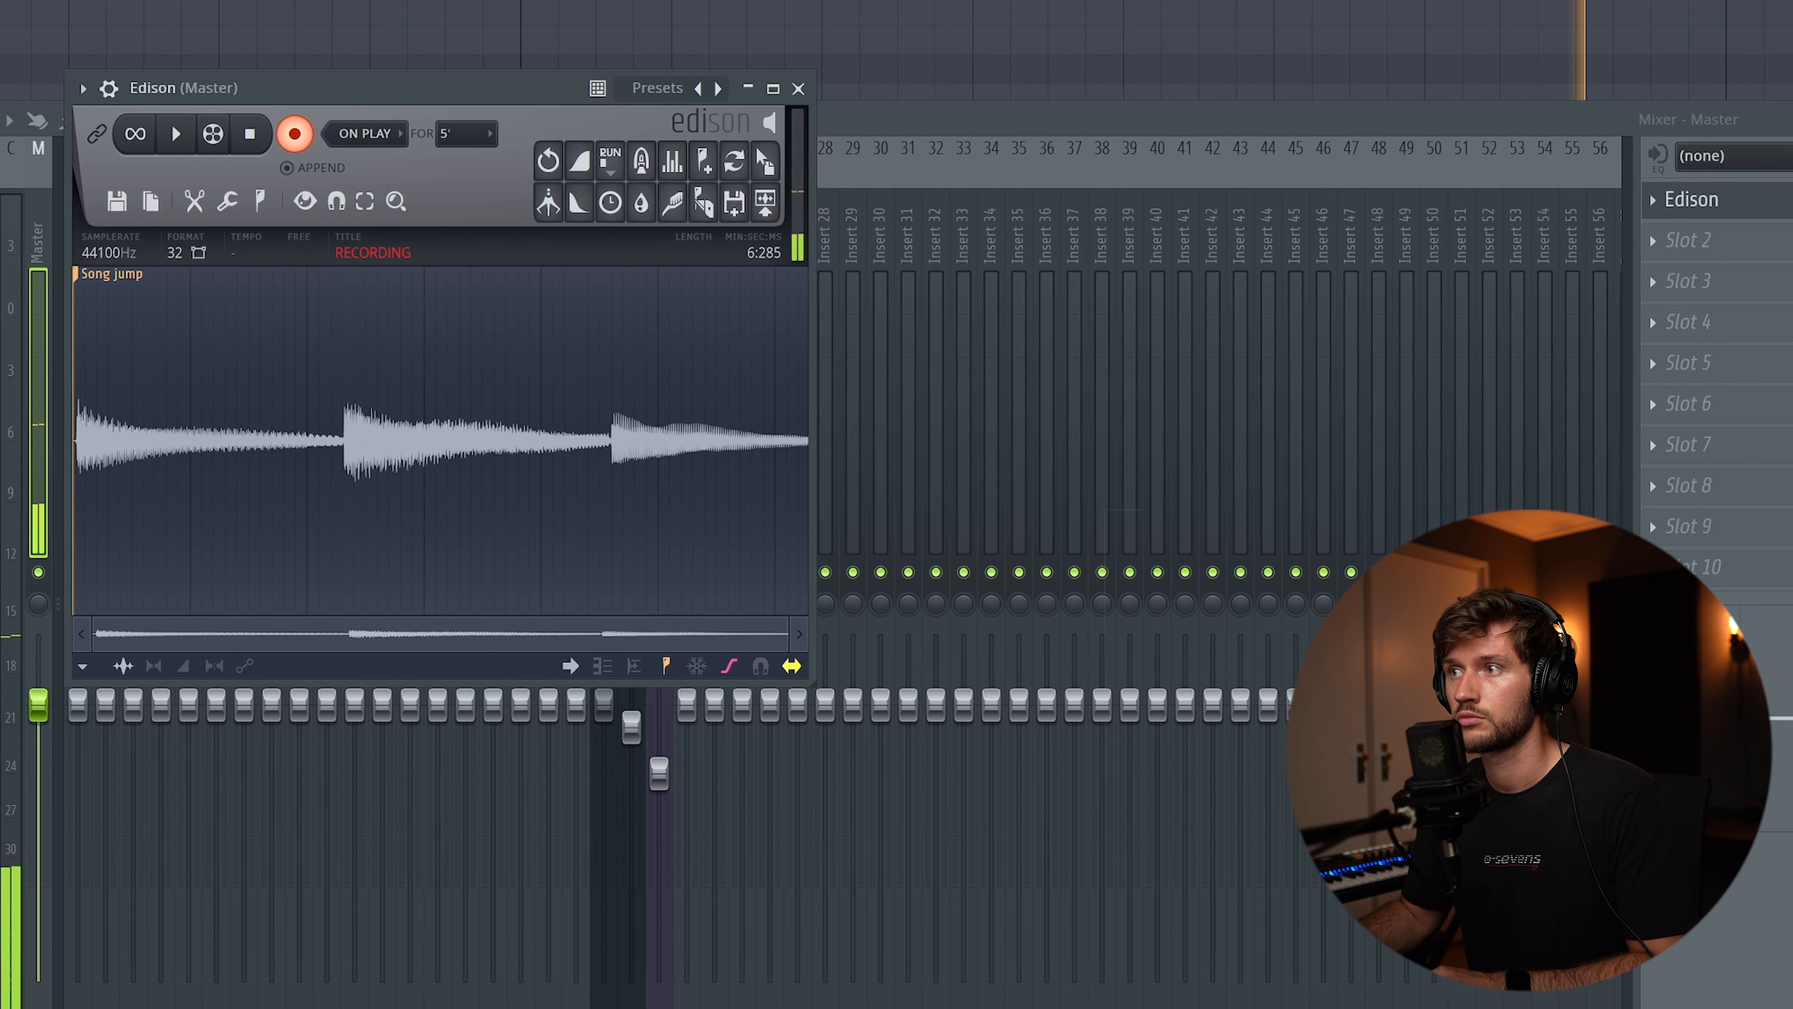
{"action": "left_click", "coordinate": [277, 121]}
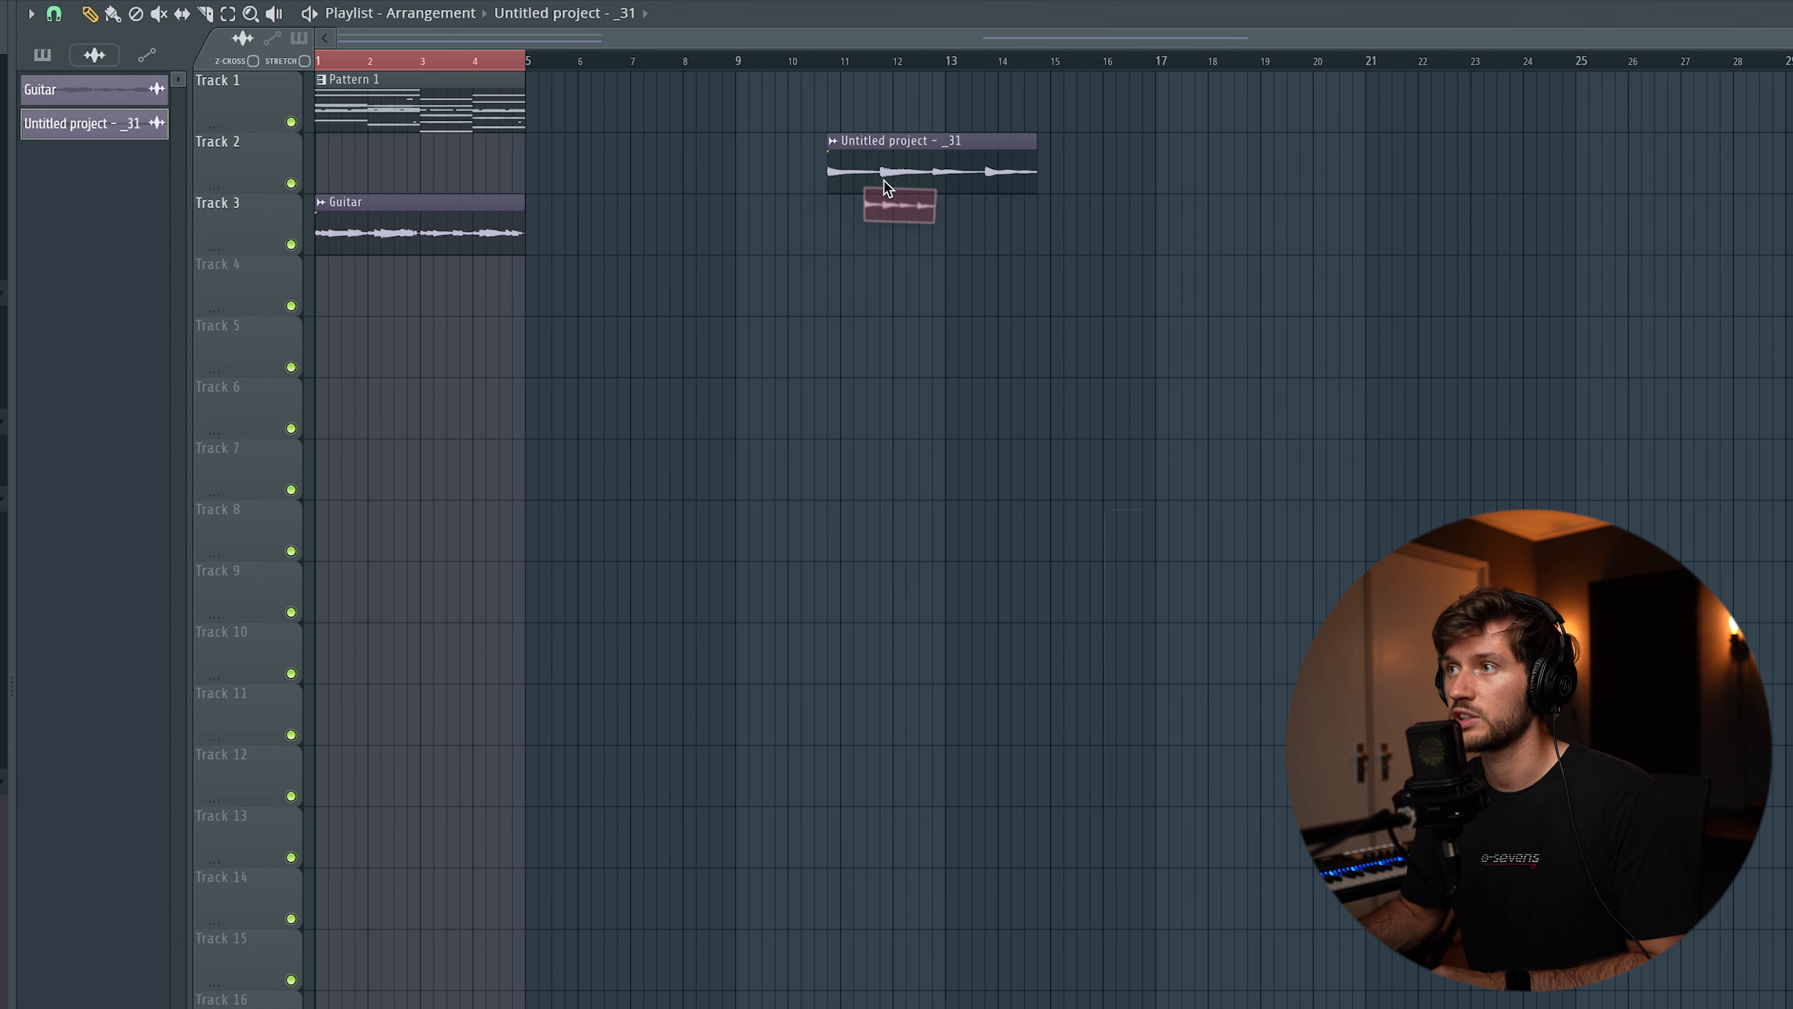
Place the selected Edison recording on the playlist below the Guitar clip and reverse it
{"action": "left_click_drag", "start_coordinate": [884, 179], "coordinate": [316, 353]}
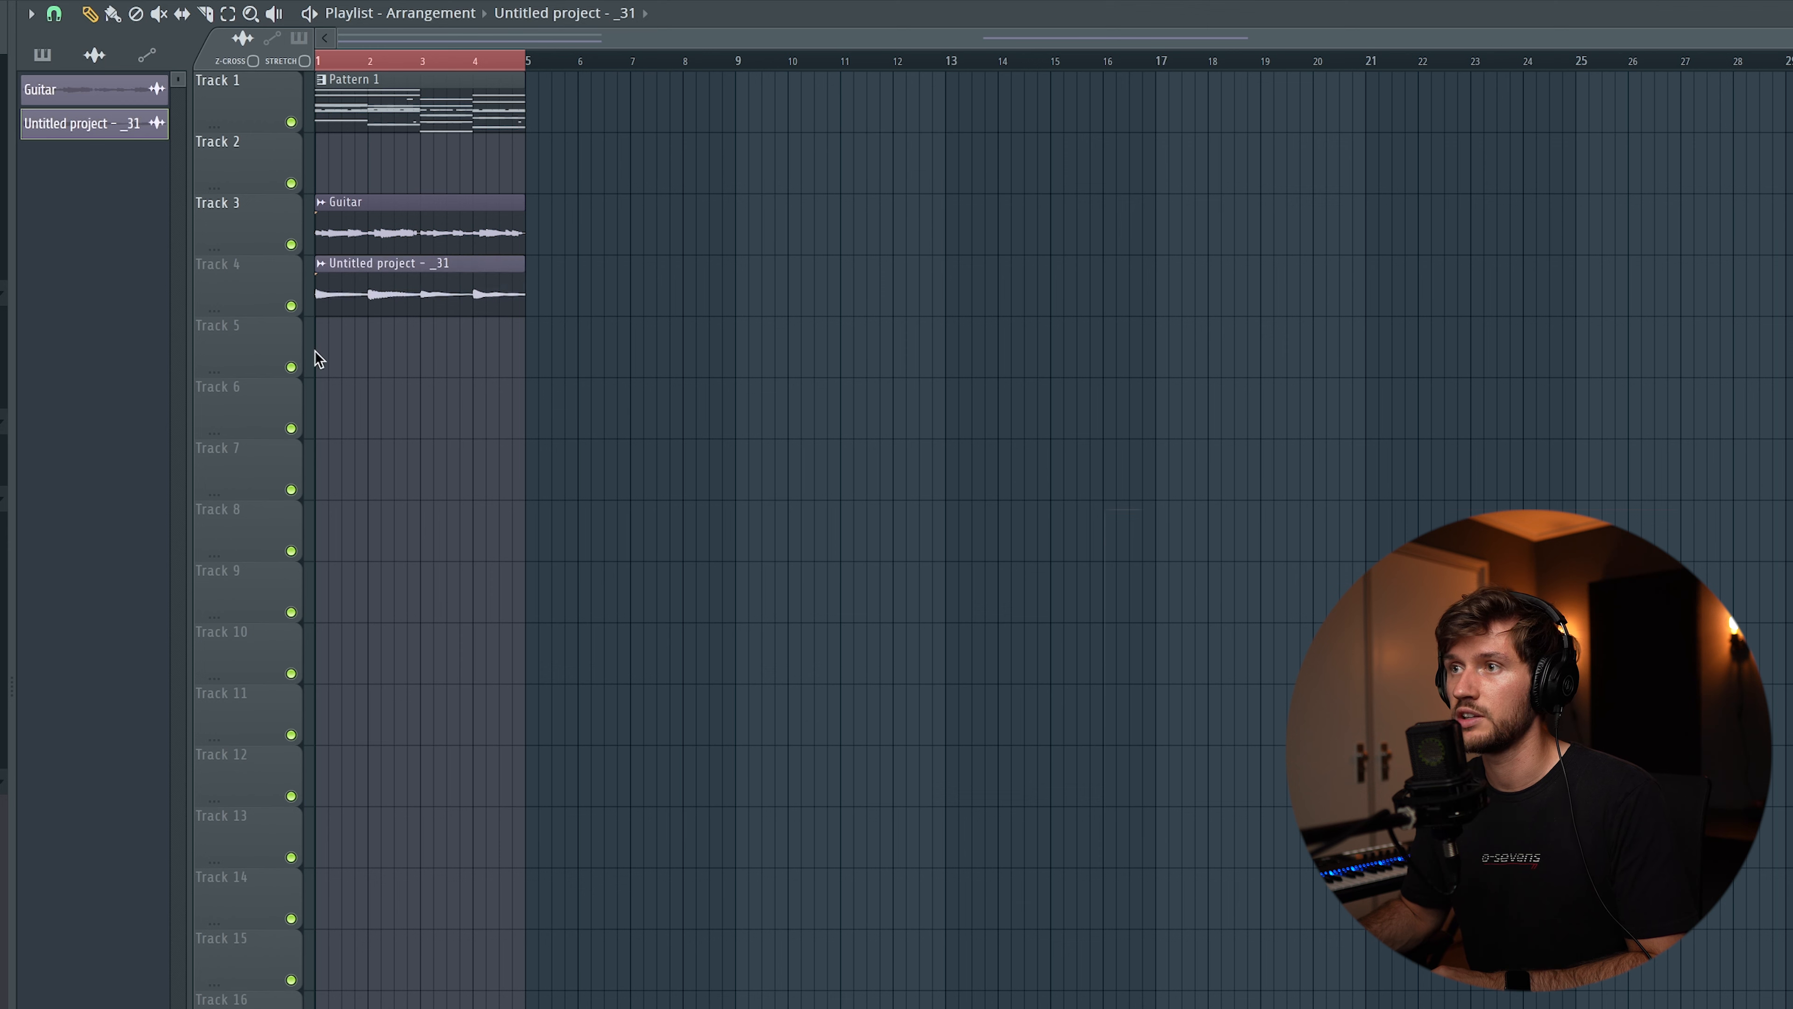
{"action": "double_click", "coordinate": [426, 353]}
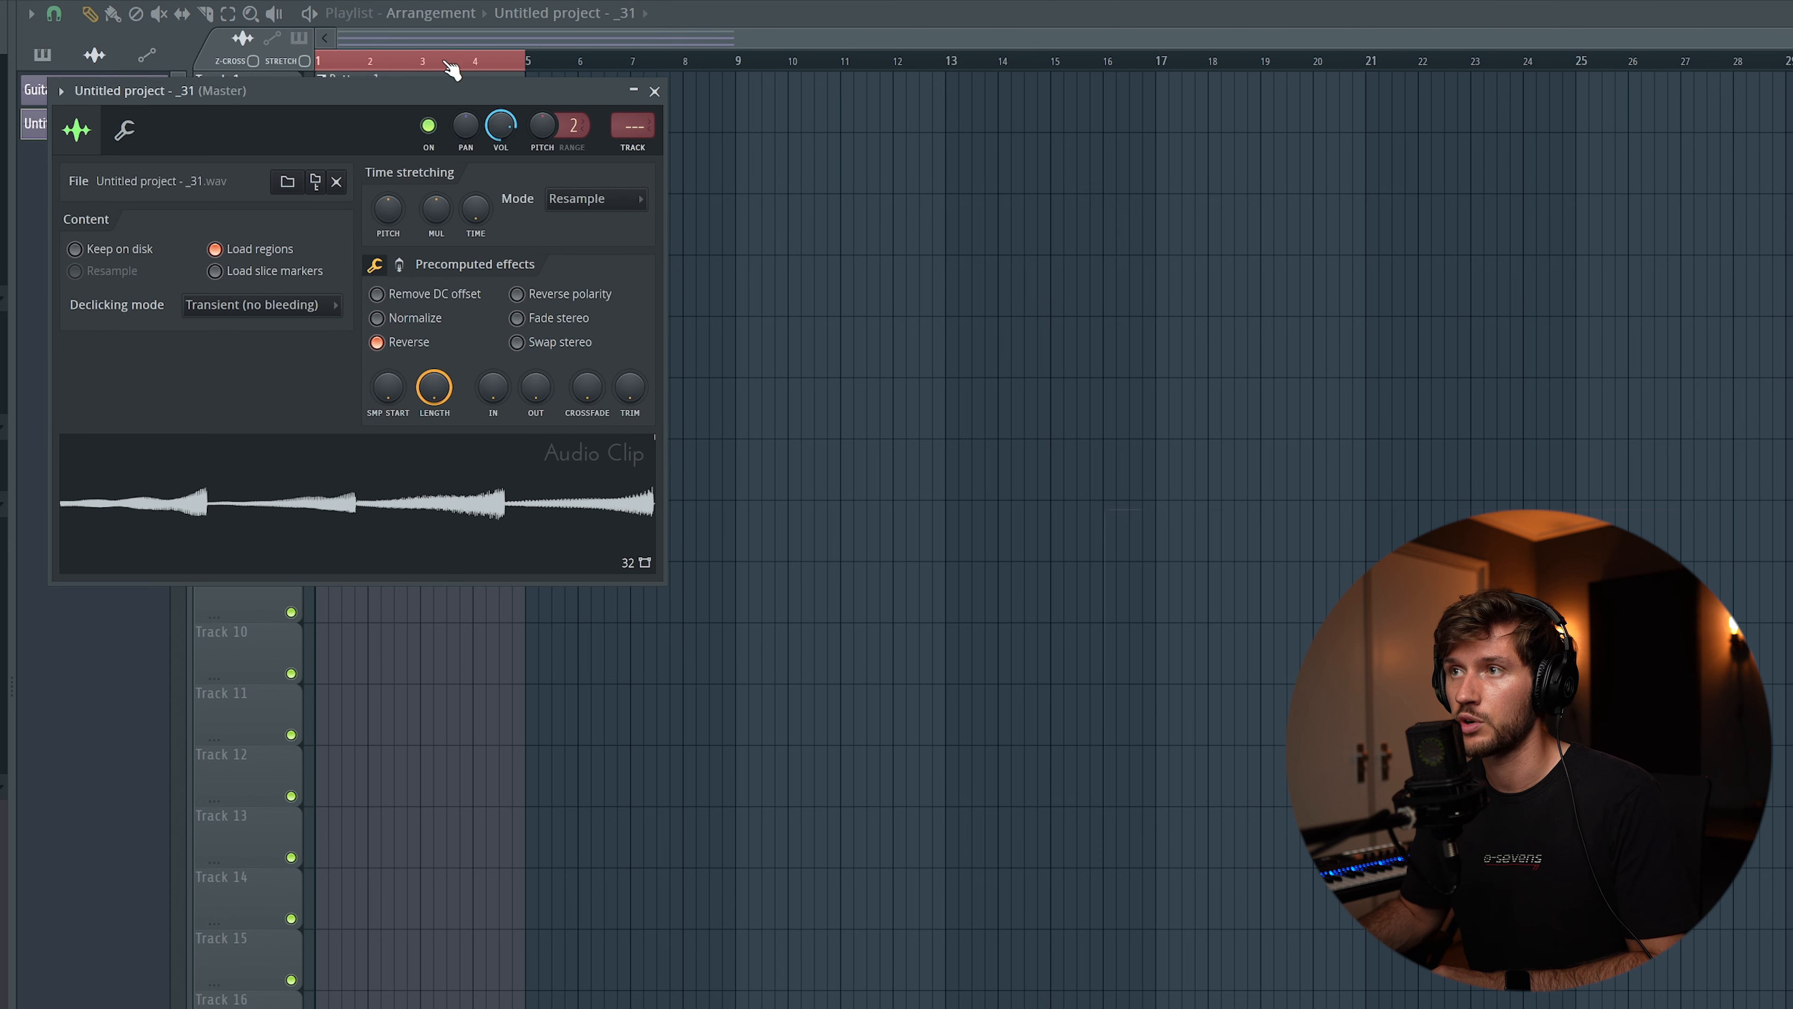
{"action": "left_click", "coordinate": [654, 92]}
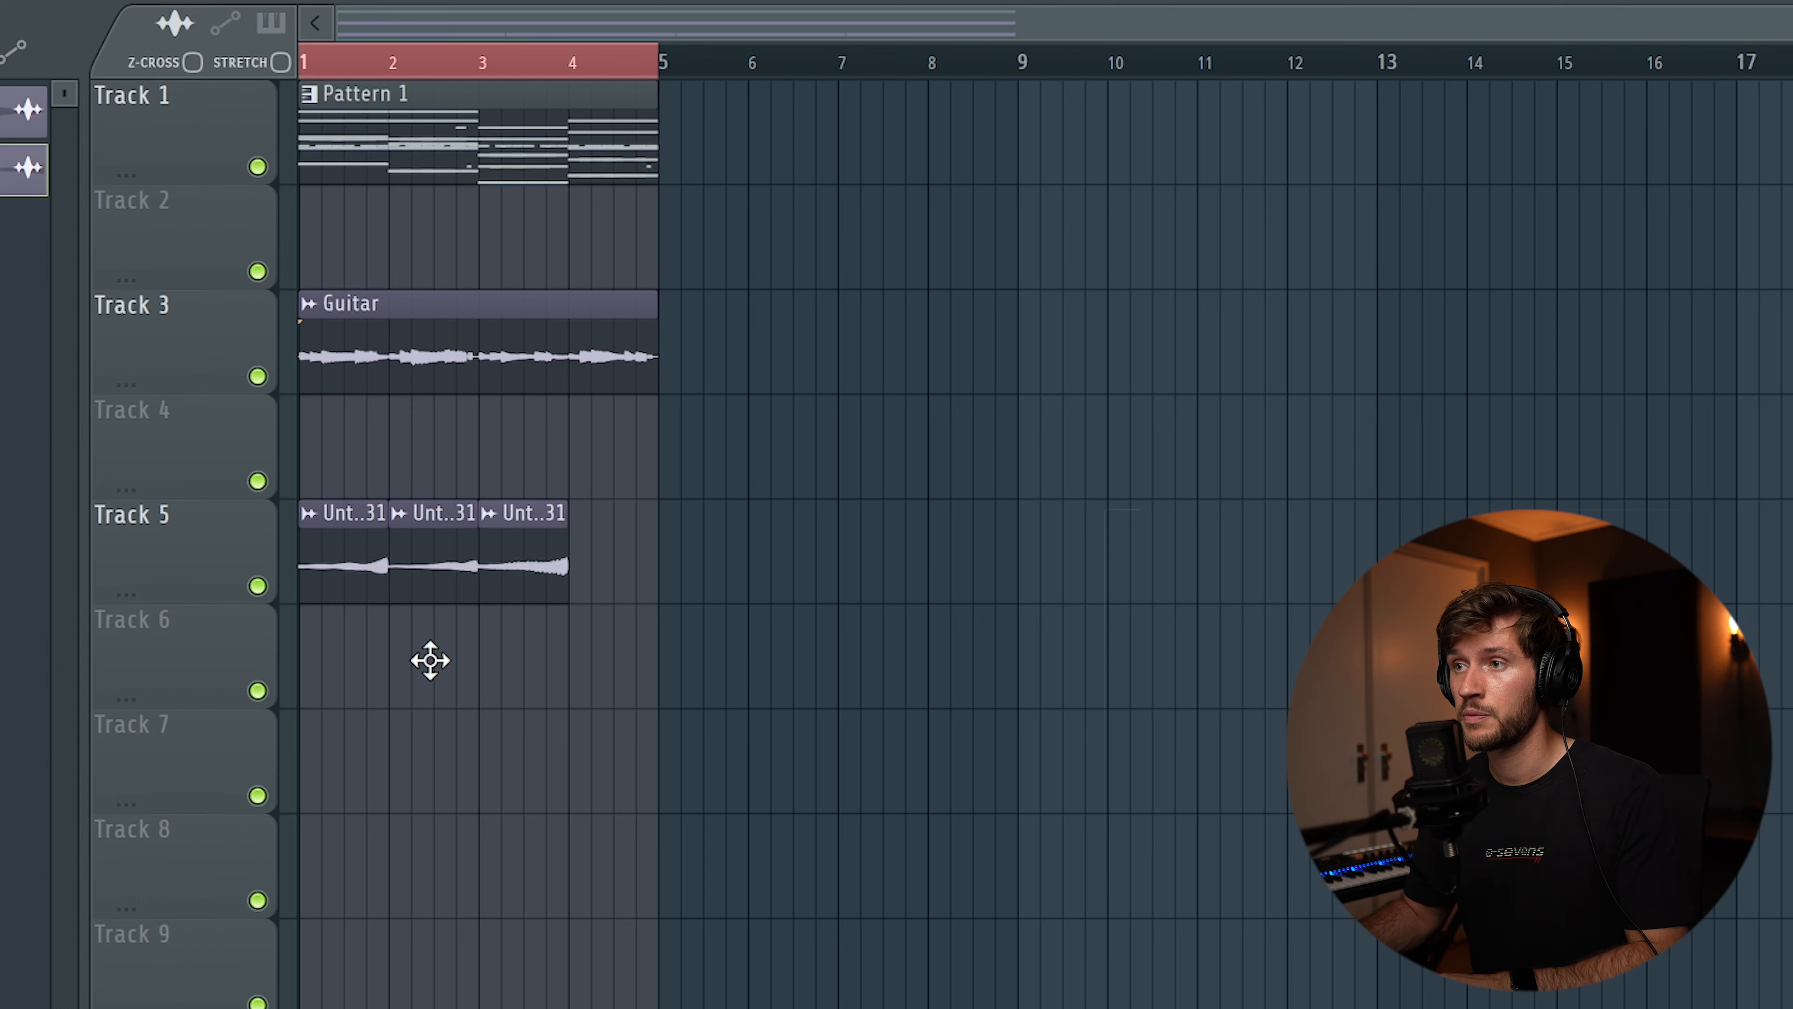
Rearrange the reversed clip's one-bar slices into opposite order across bars 1 to 4 on Track 5, and play the result
{"action": "left_click", "coordinate": [367, 653]}
{"action": "left_click_drag", "start_coordinate": [502, 558], "coordinate": [432, 686]}
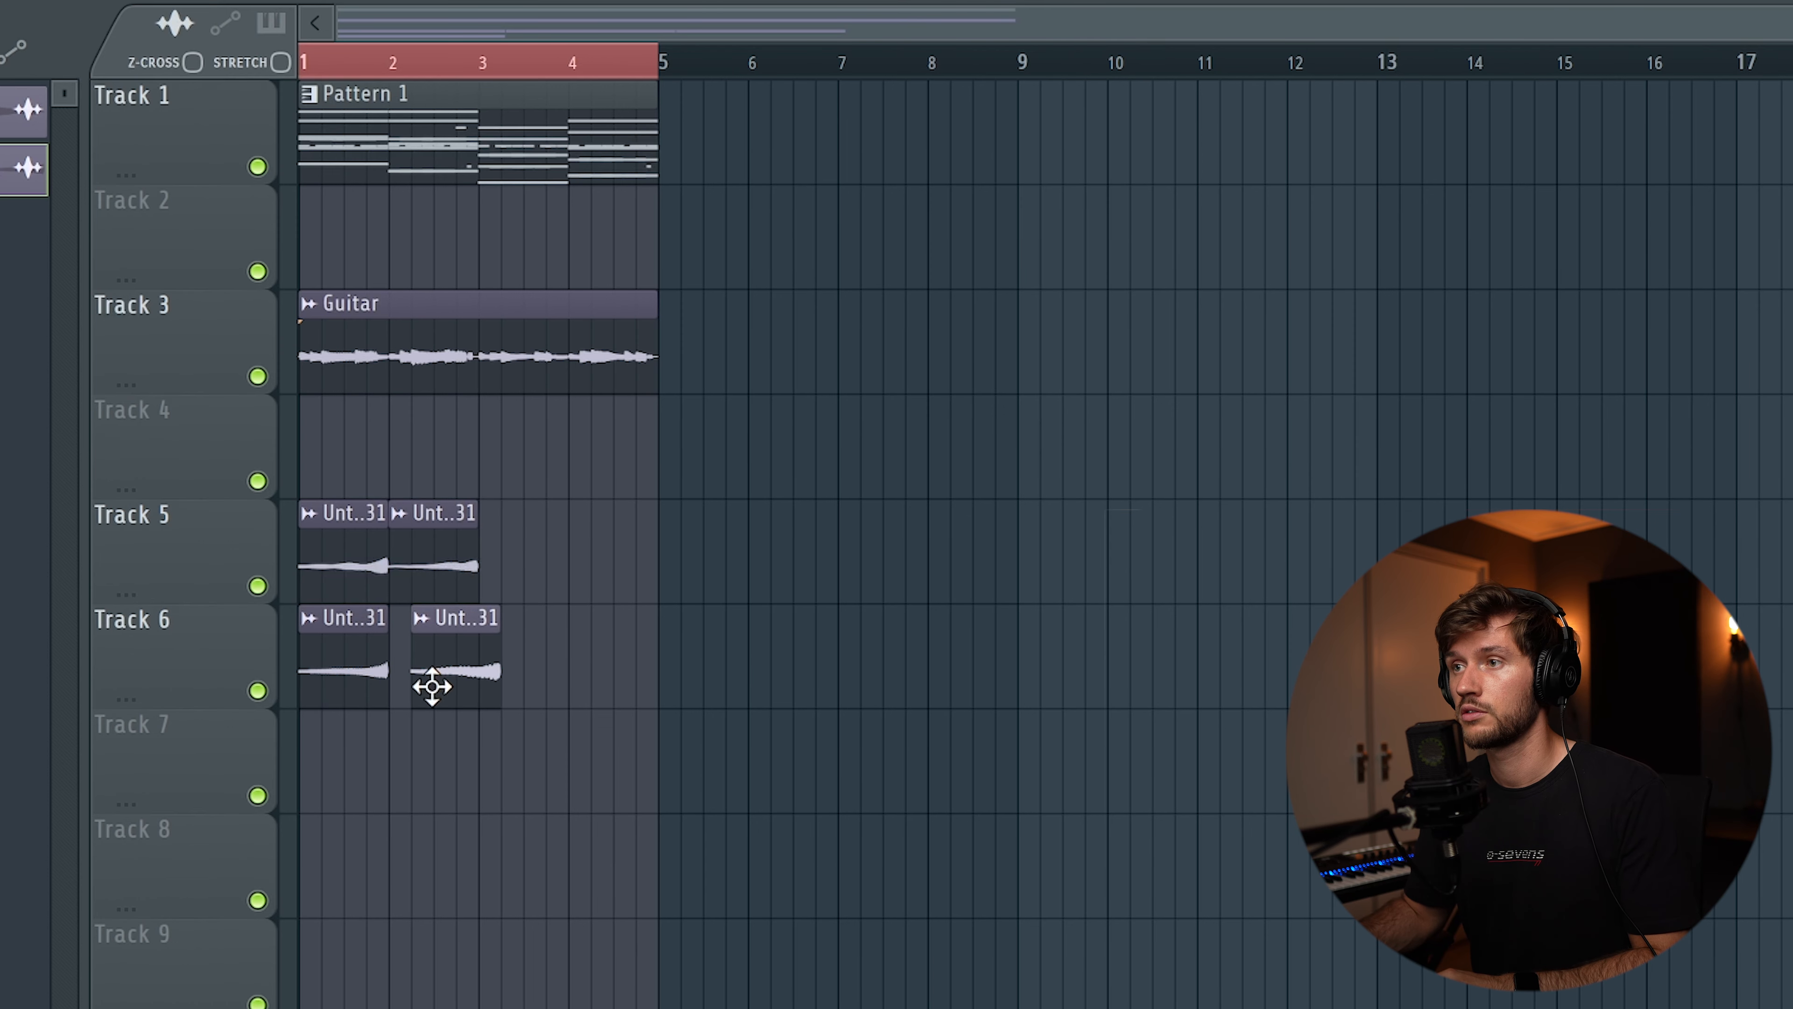
{"action": "left_click_drag", "start_coordinate": [434, 539], "coordinate": [531, 676]}
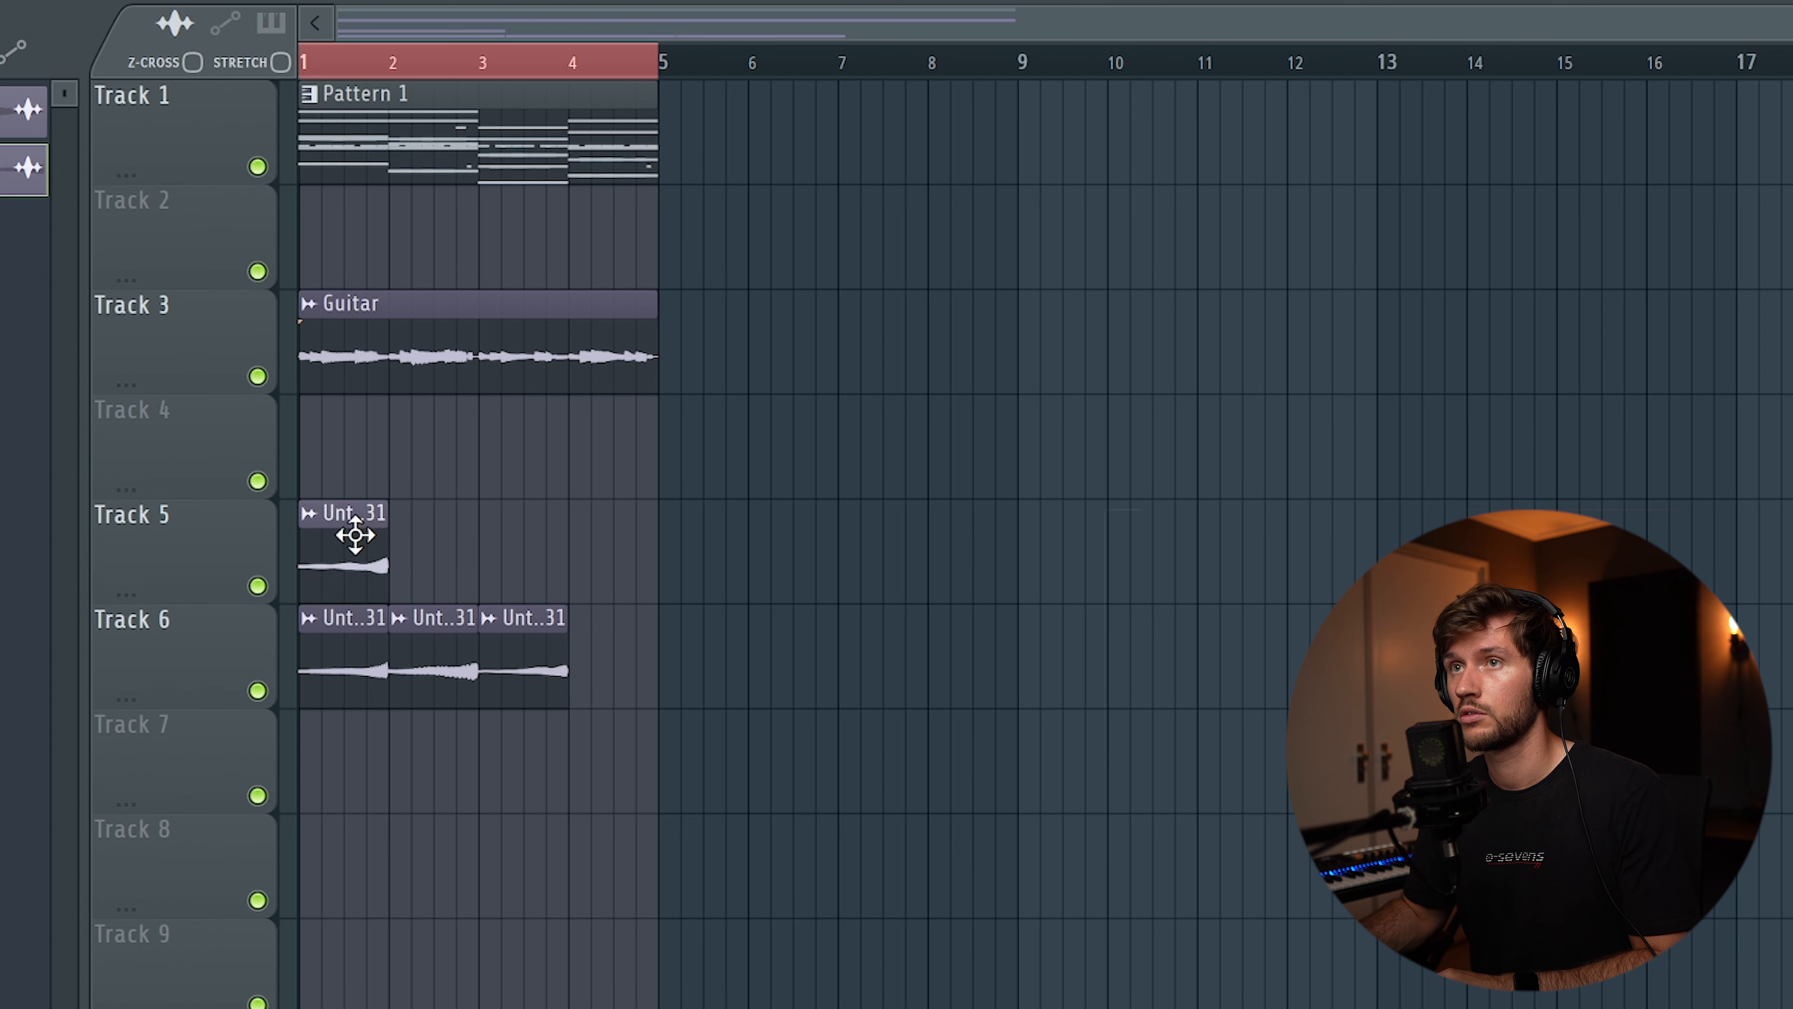
{"action": "left_click_drag", "start_coordinate": [355, 535], "coordinate": [692, 564]}
{"action": "left_click_drag", "start_coordinate": [626, 633], "coordinate": [625, 664]}
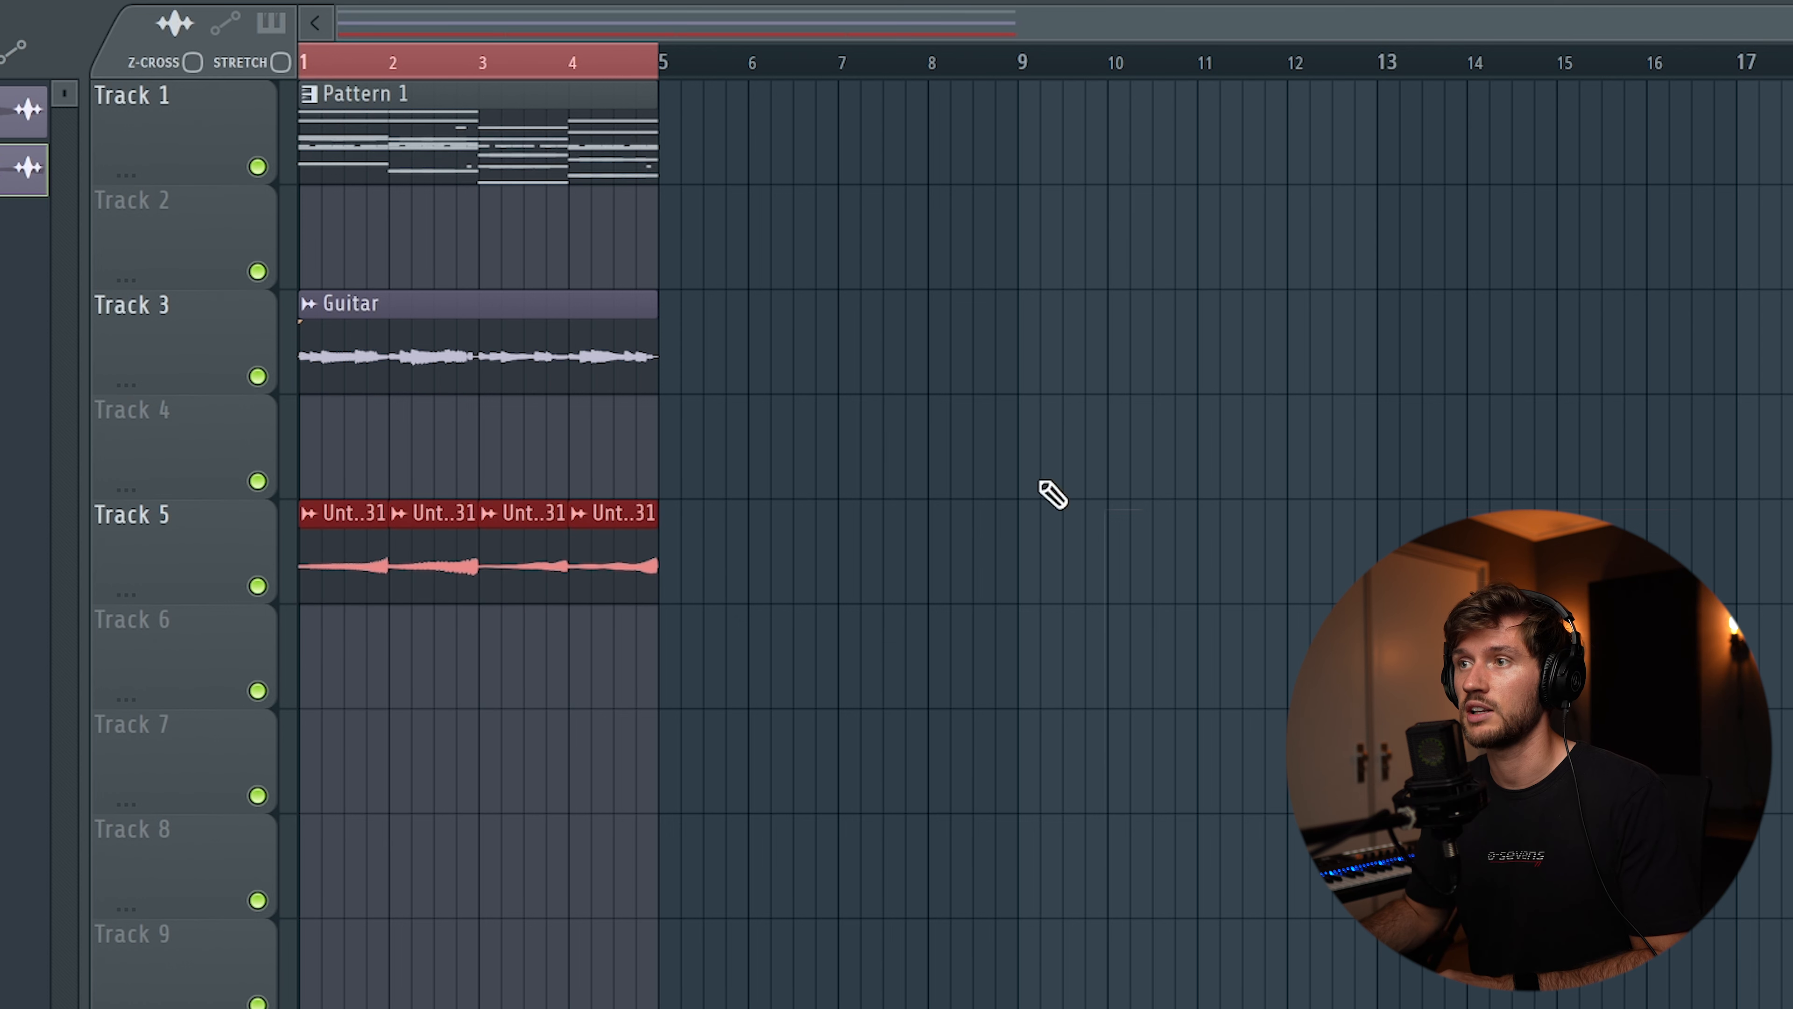
{"action": "left_click", "coordinate": [1042, 486], "text": "ctrl"}
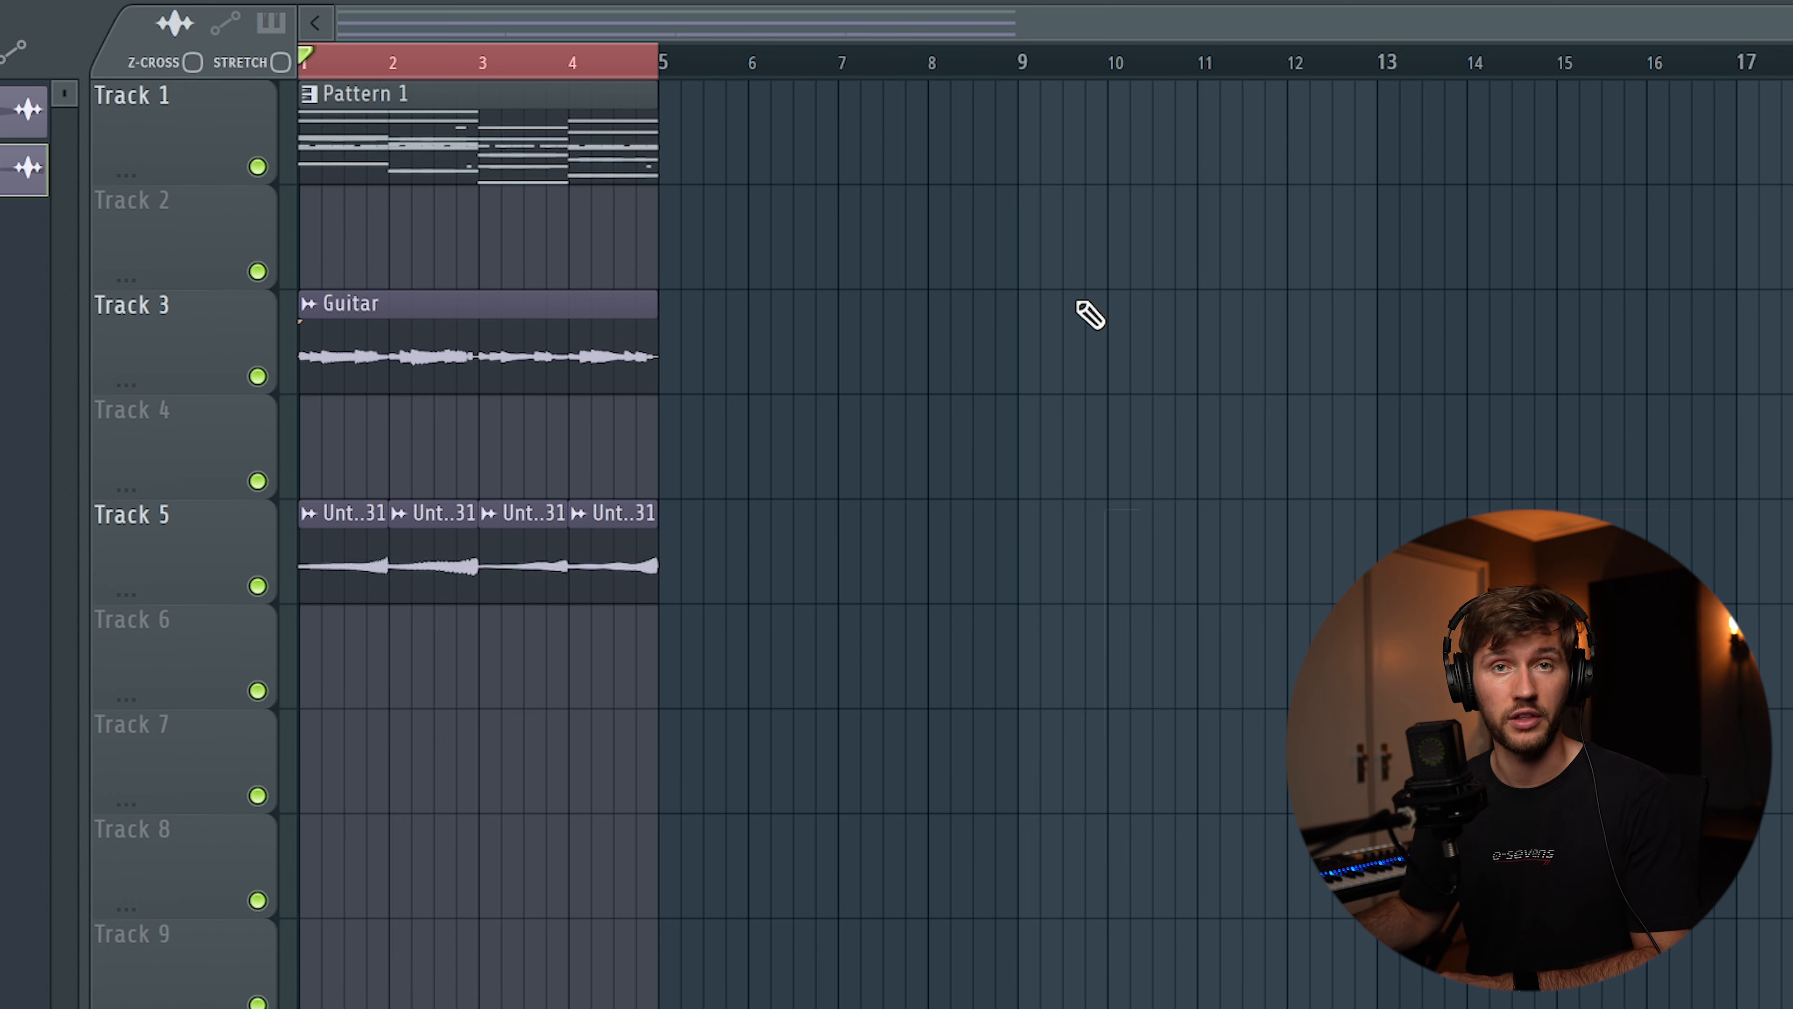
{"action": "key", "text": "space"}
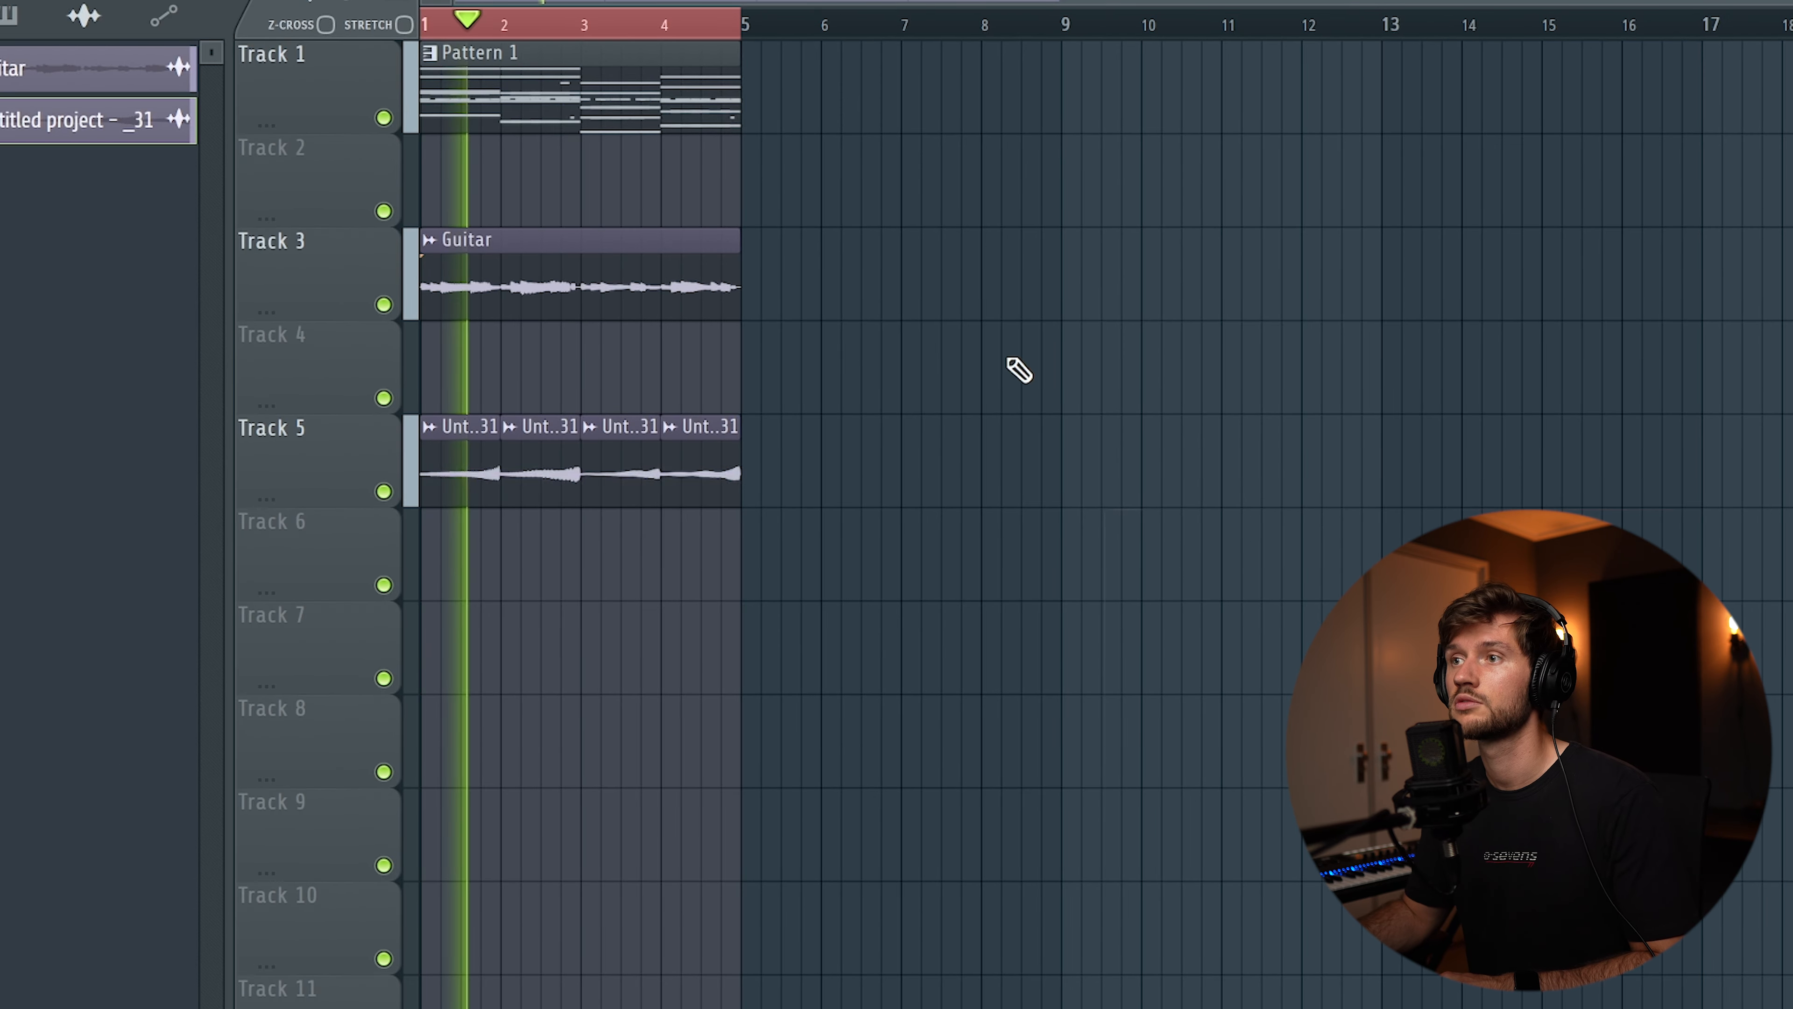
{"action": "key", "text": "space"}
Rename the reversed audio clip Guitar Reversed and route it to mixer insert 25
{"action": "double_click", "coordinate": [718, 473]}
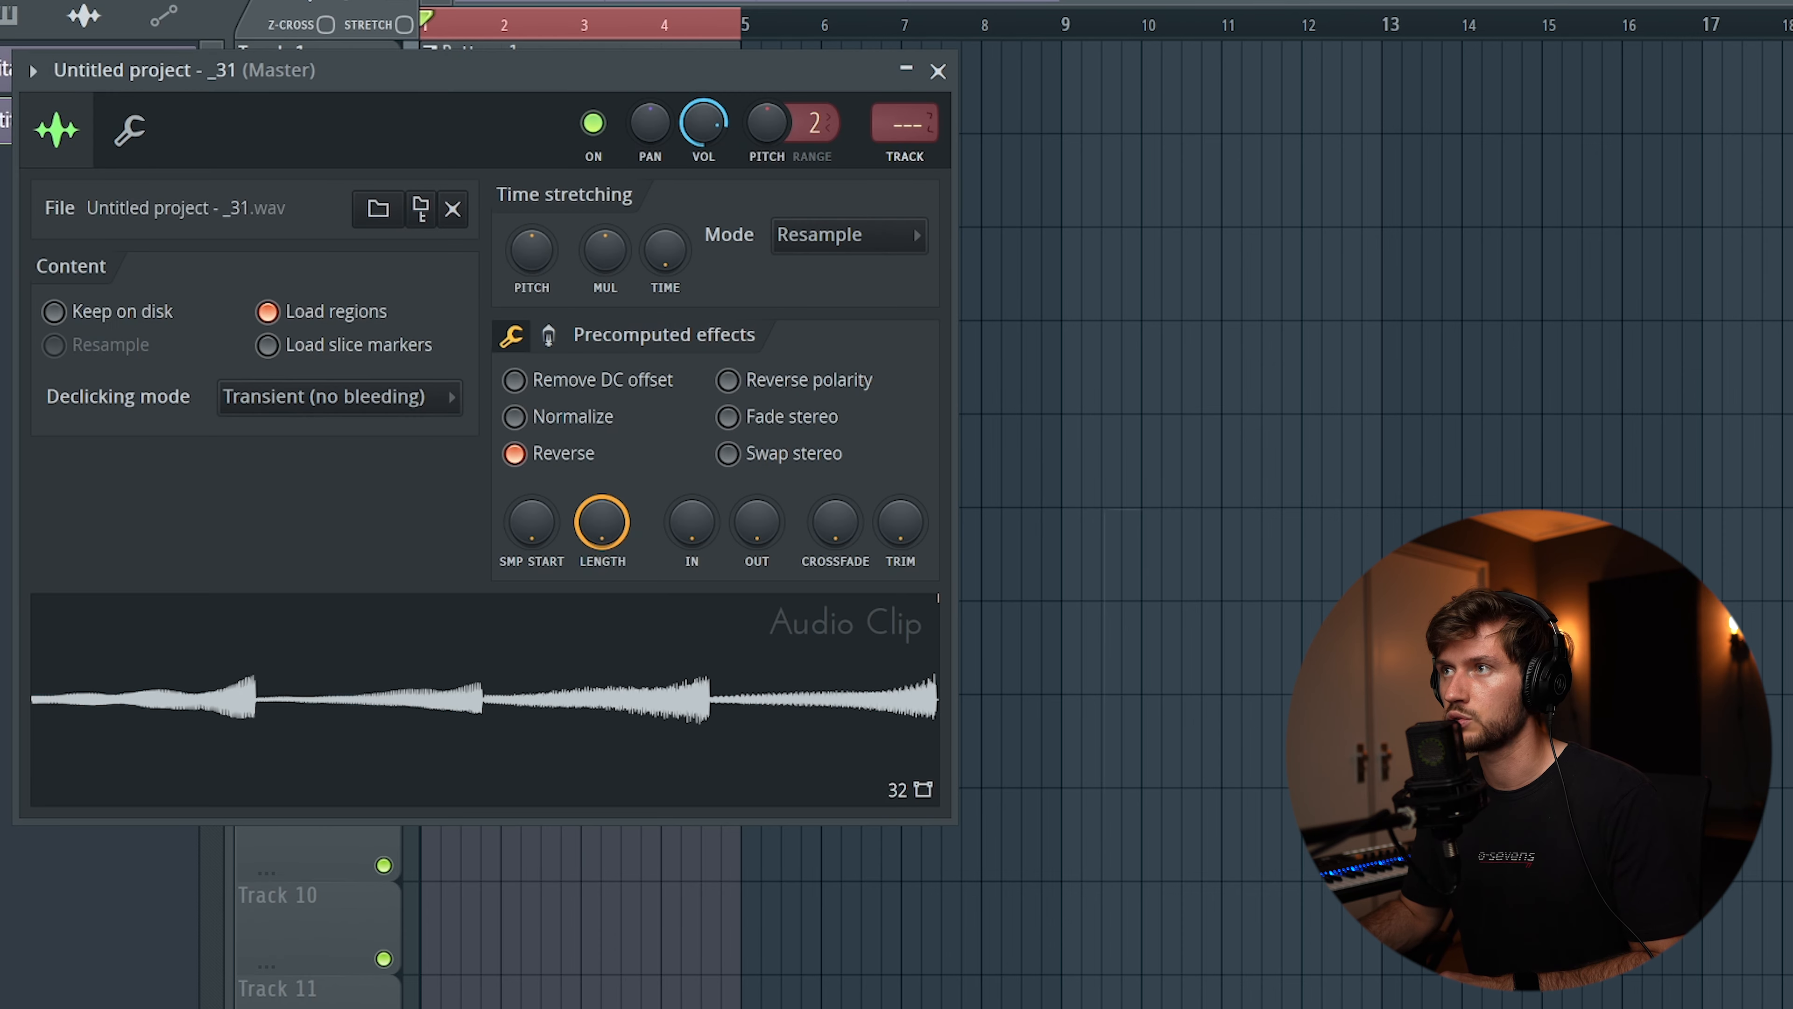
{"action": "key", "text": "F9"}
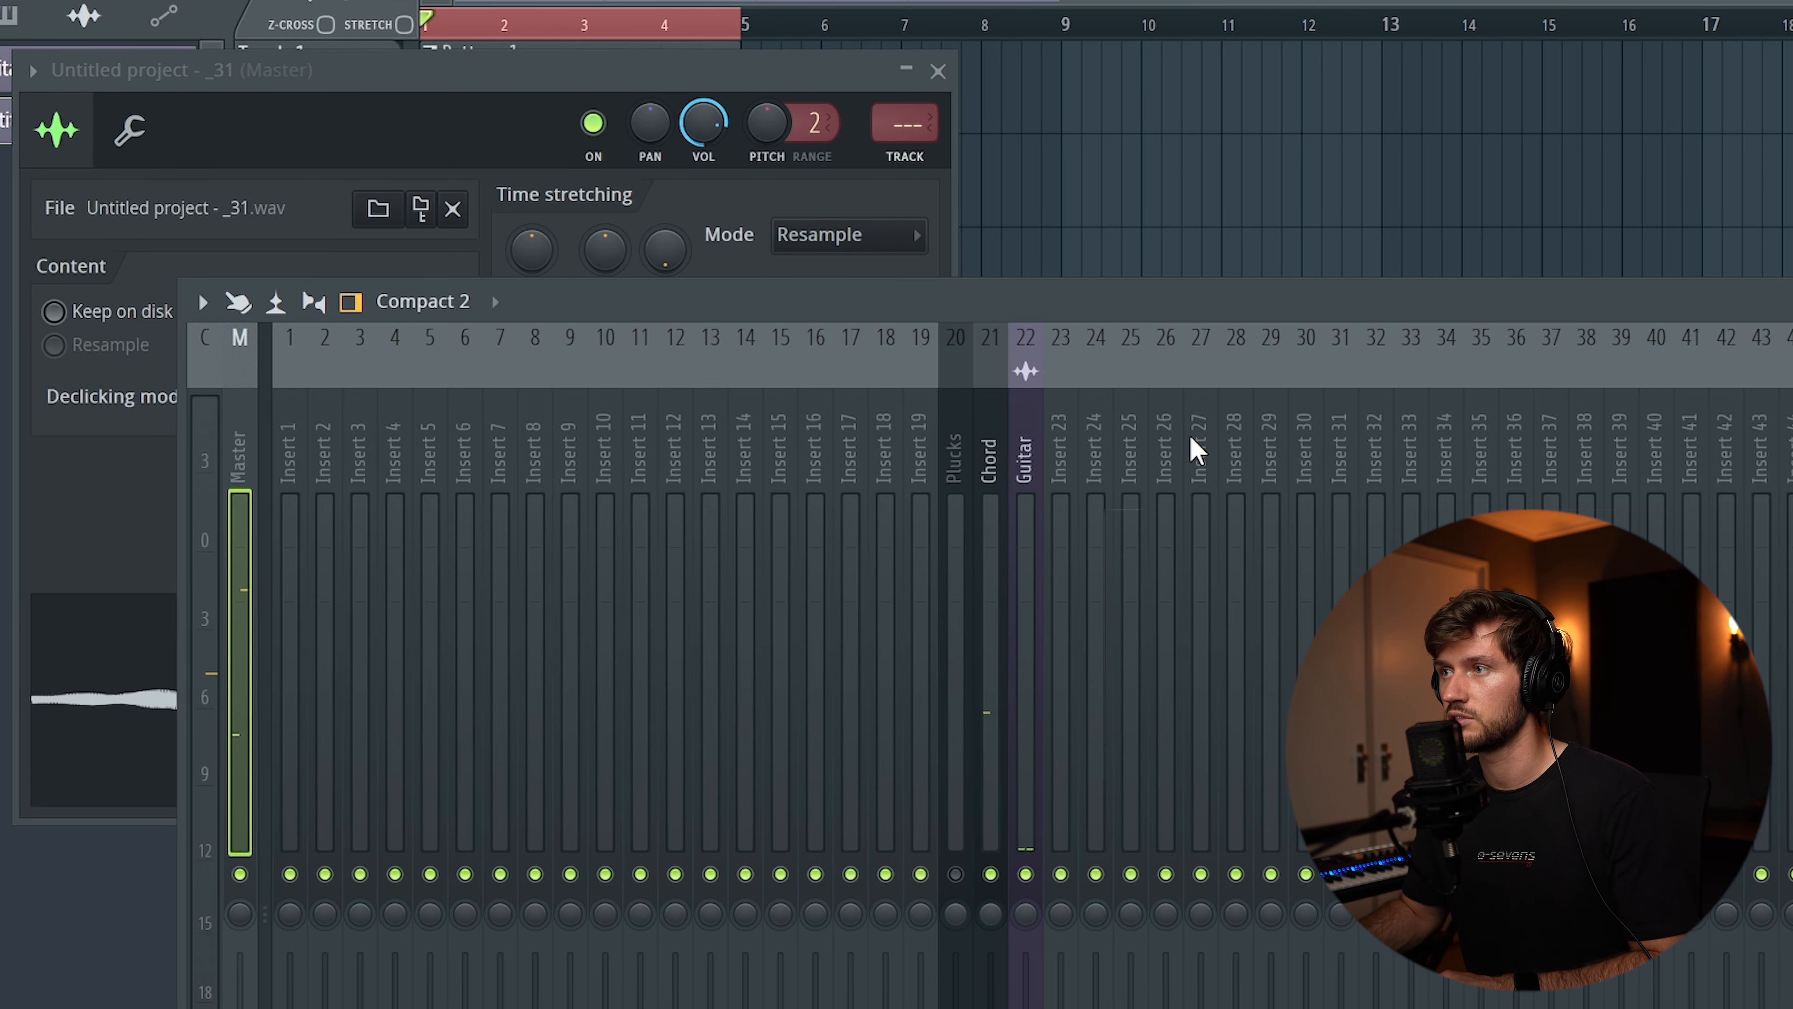
{"action": "left_click", "coordinate": [1129, 452]}
{"action": "right_click", "coordinate": [1129, 452]}
{"action": "left_click", "coordinate": [752, 405]}
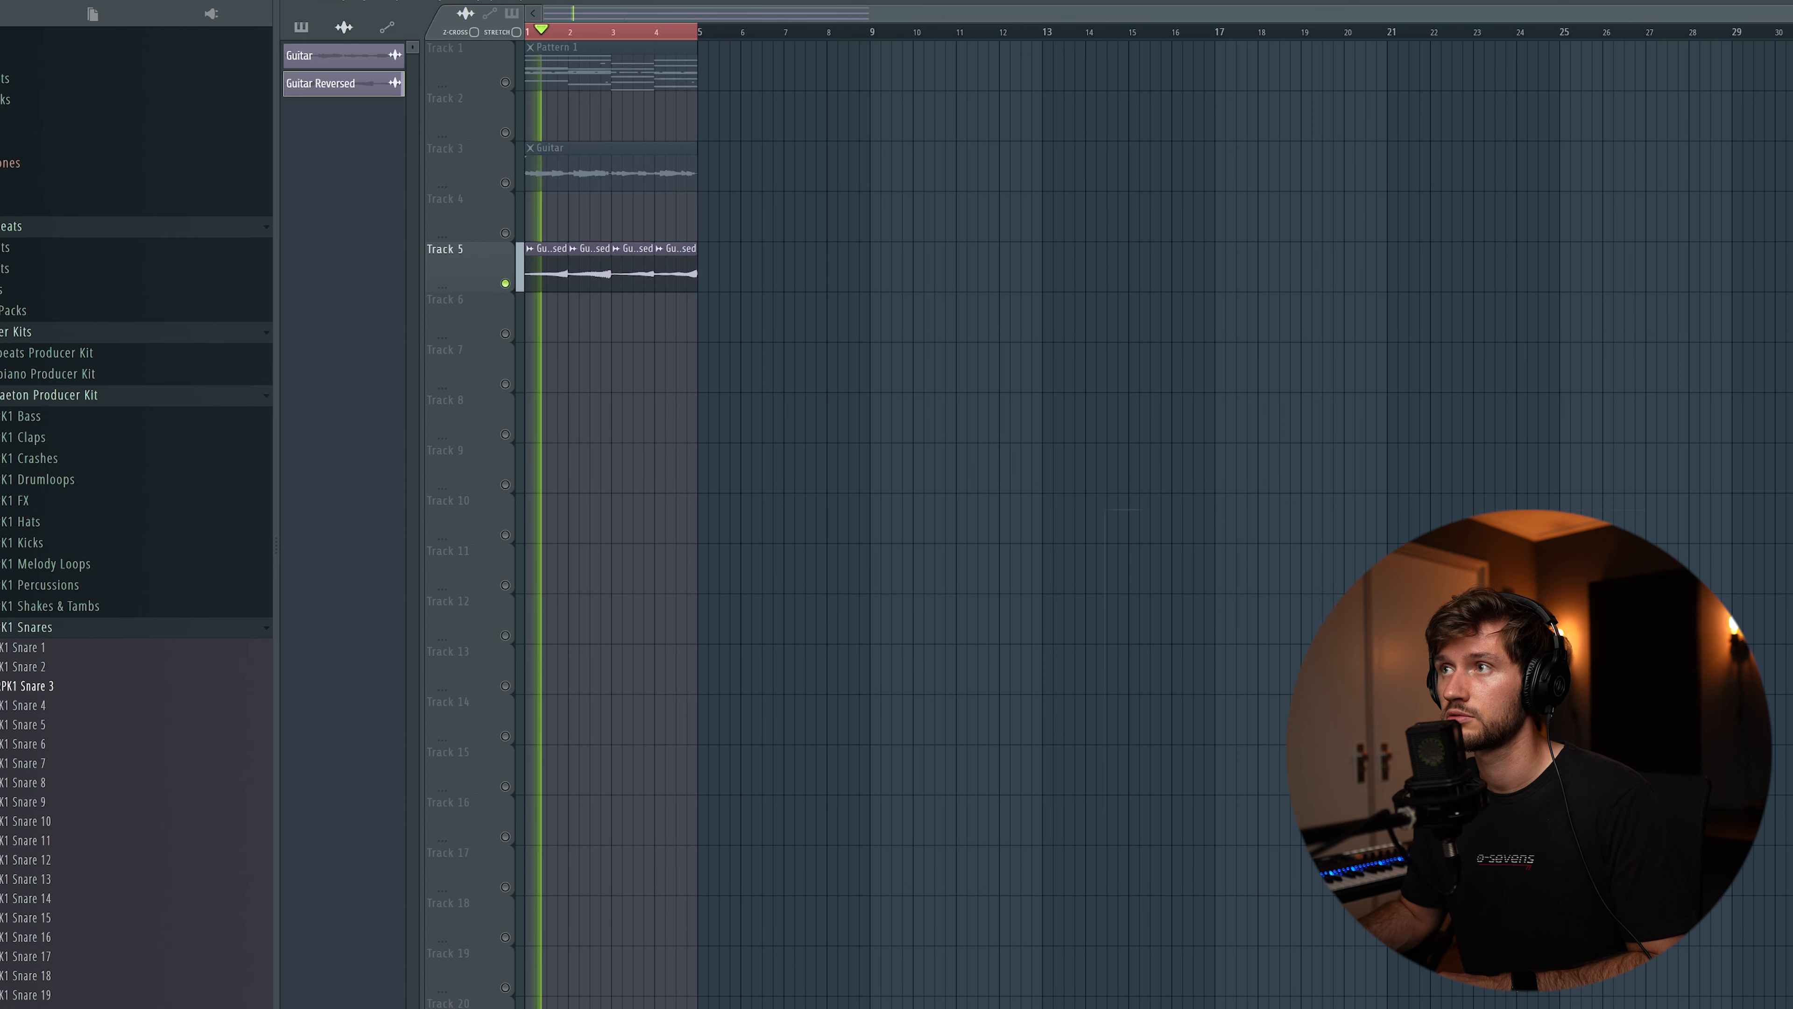
Examine the Pro-Q 3, Chorus JUN-6, Kickstart 2, ShaperBox 2 and ValhallaVintageVerb settings on the Guitar Reversed insert
{"action": "key", "text": "F9"}
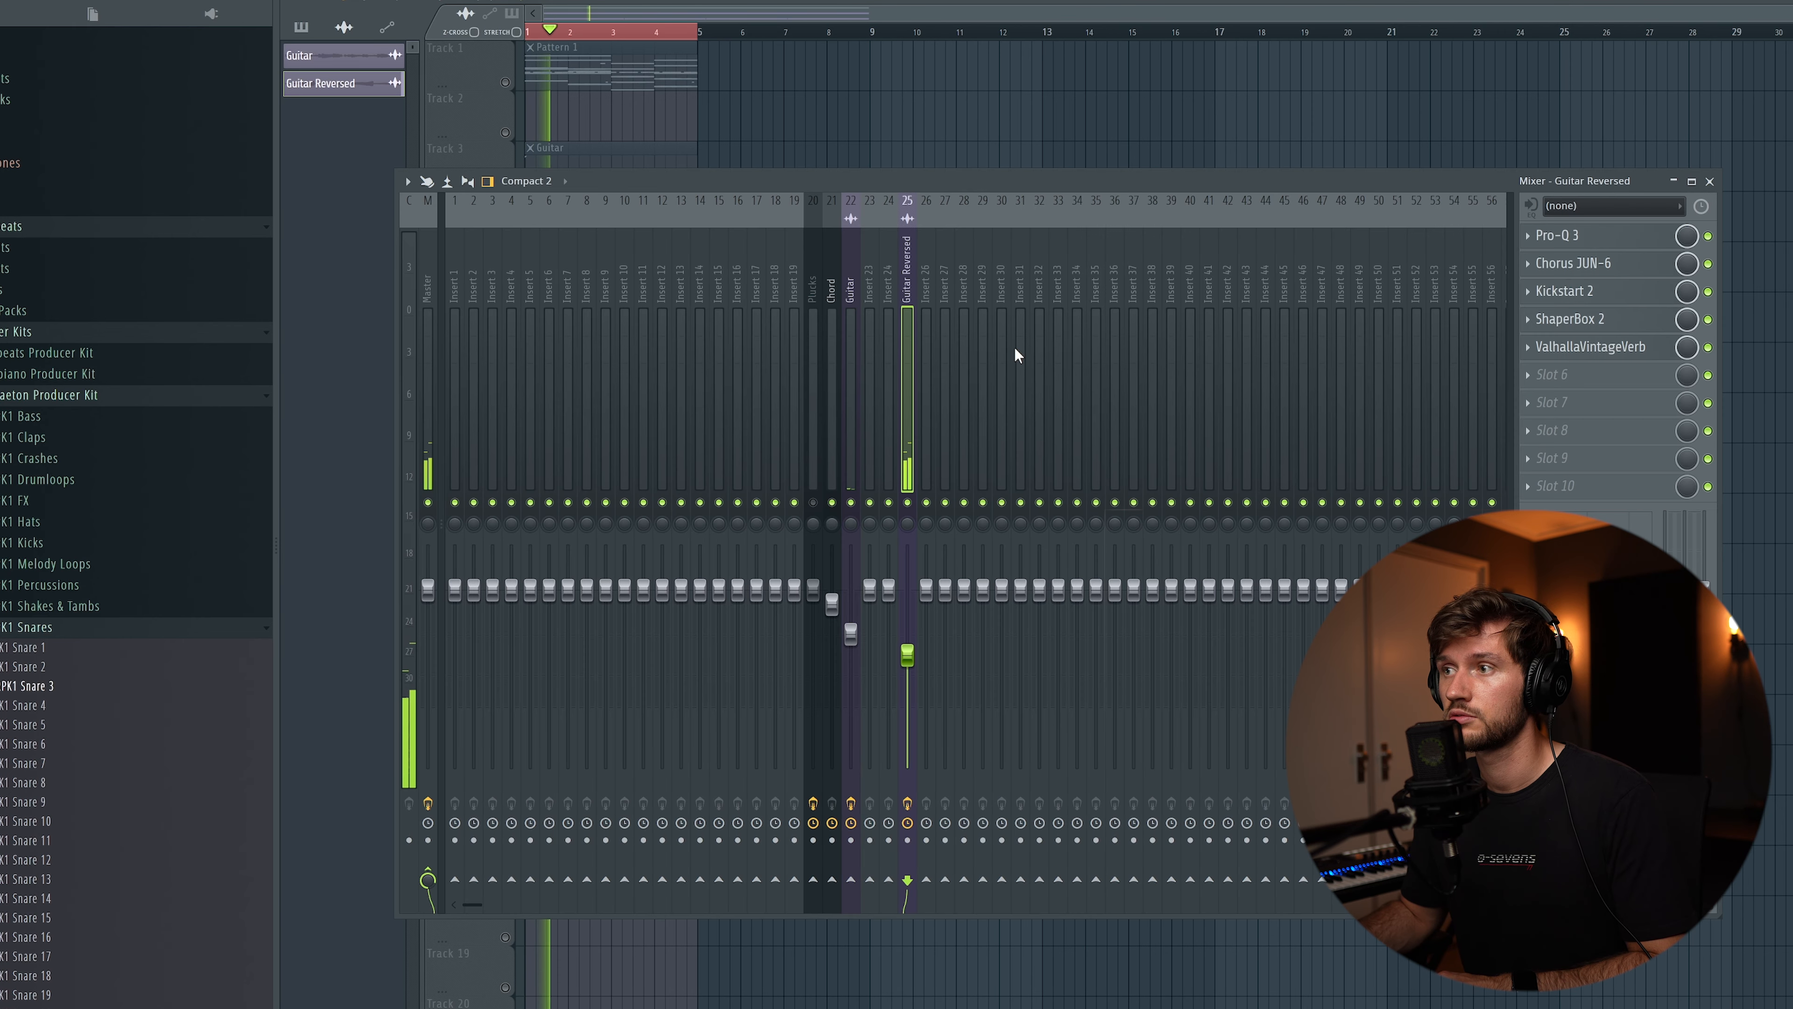
{"action": "left_click", "coordinate": [1589, 239]}
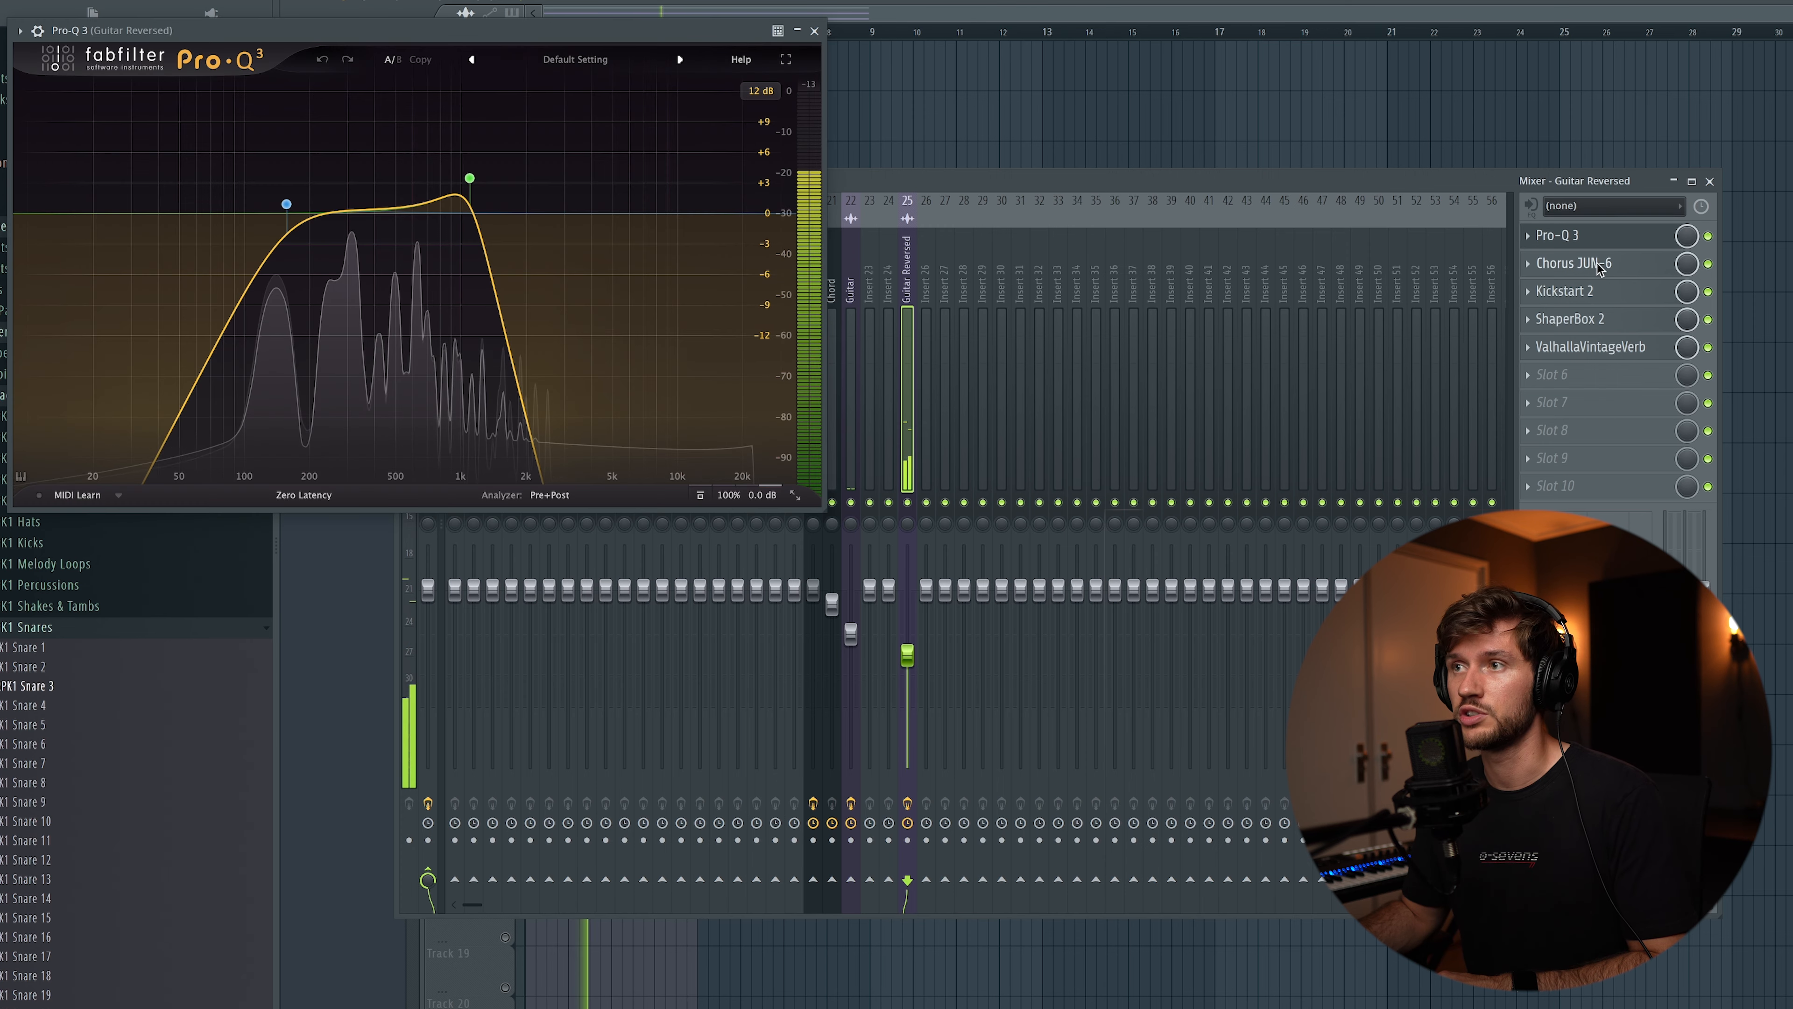
{"action": "left_click", "coordinate": [1597, 263]}
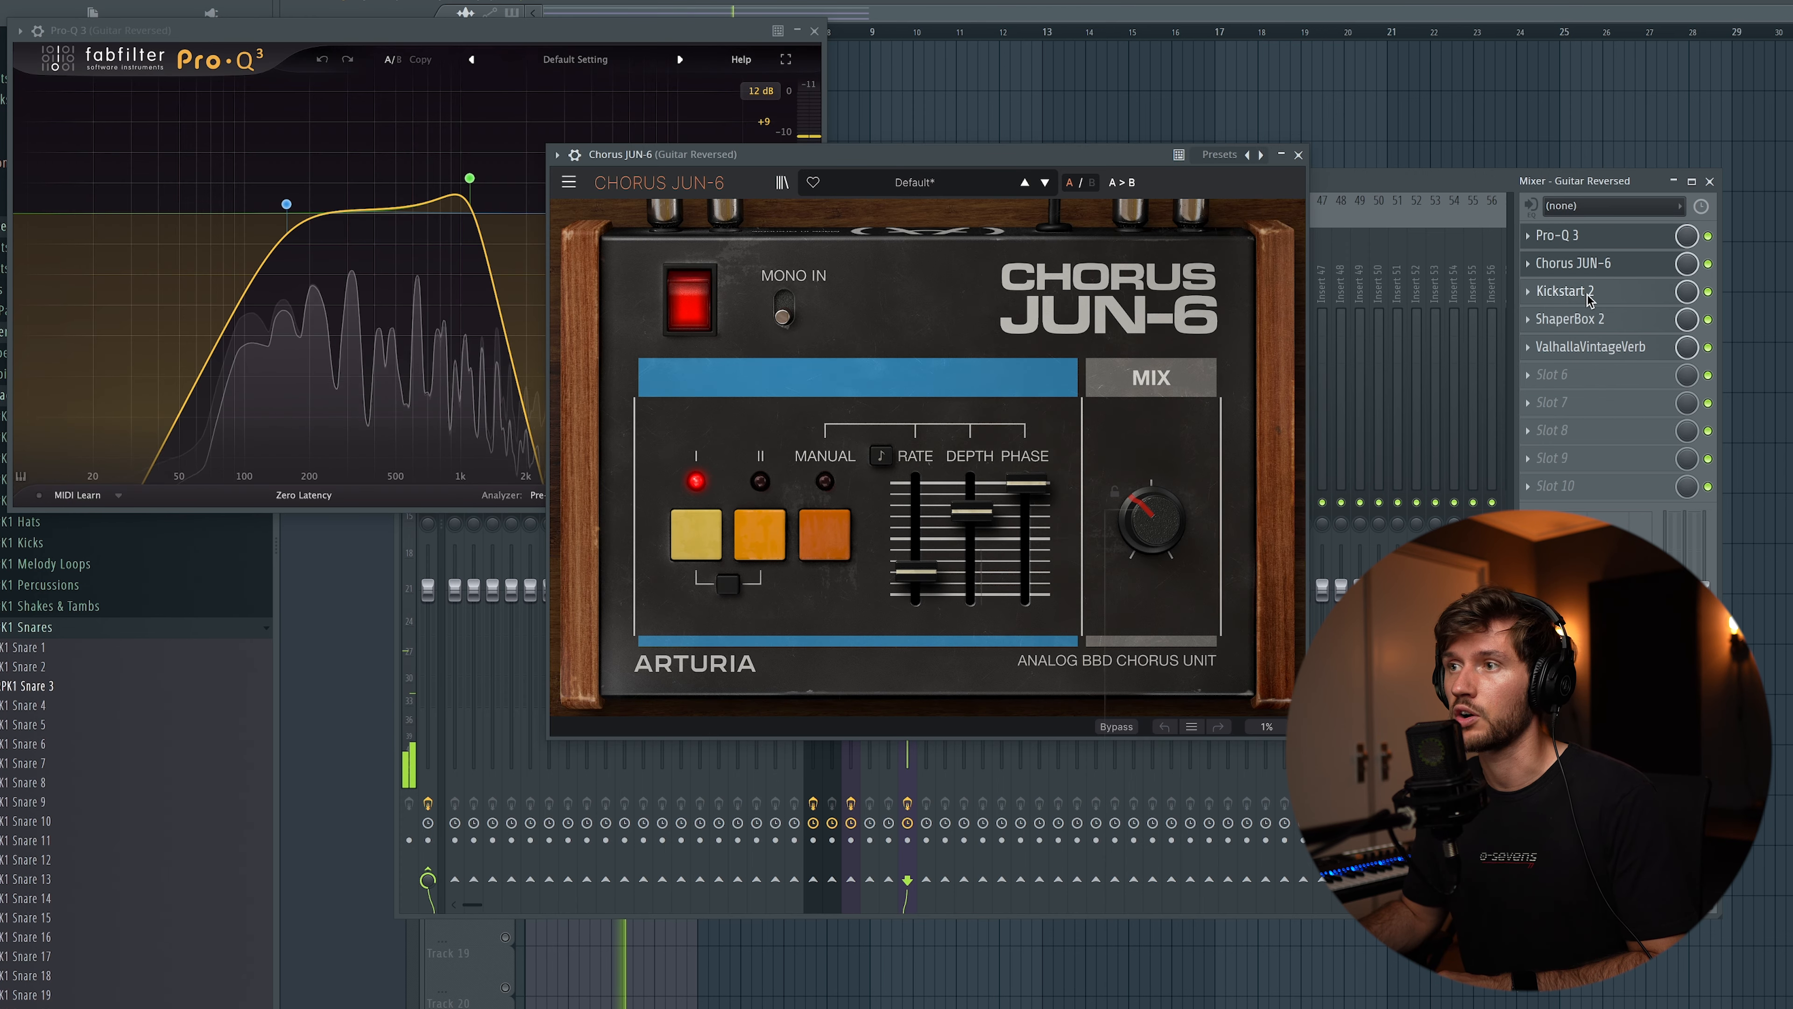
{"action": "left_click", "coordinate": [1565, 291]}
{"action": "left_click_drag", "start_coordinate": [346, 105], "coordinate": [756, 274]}
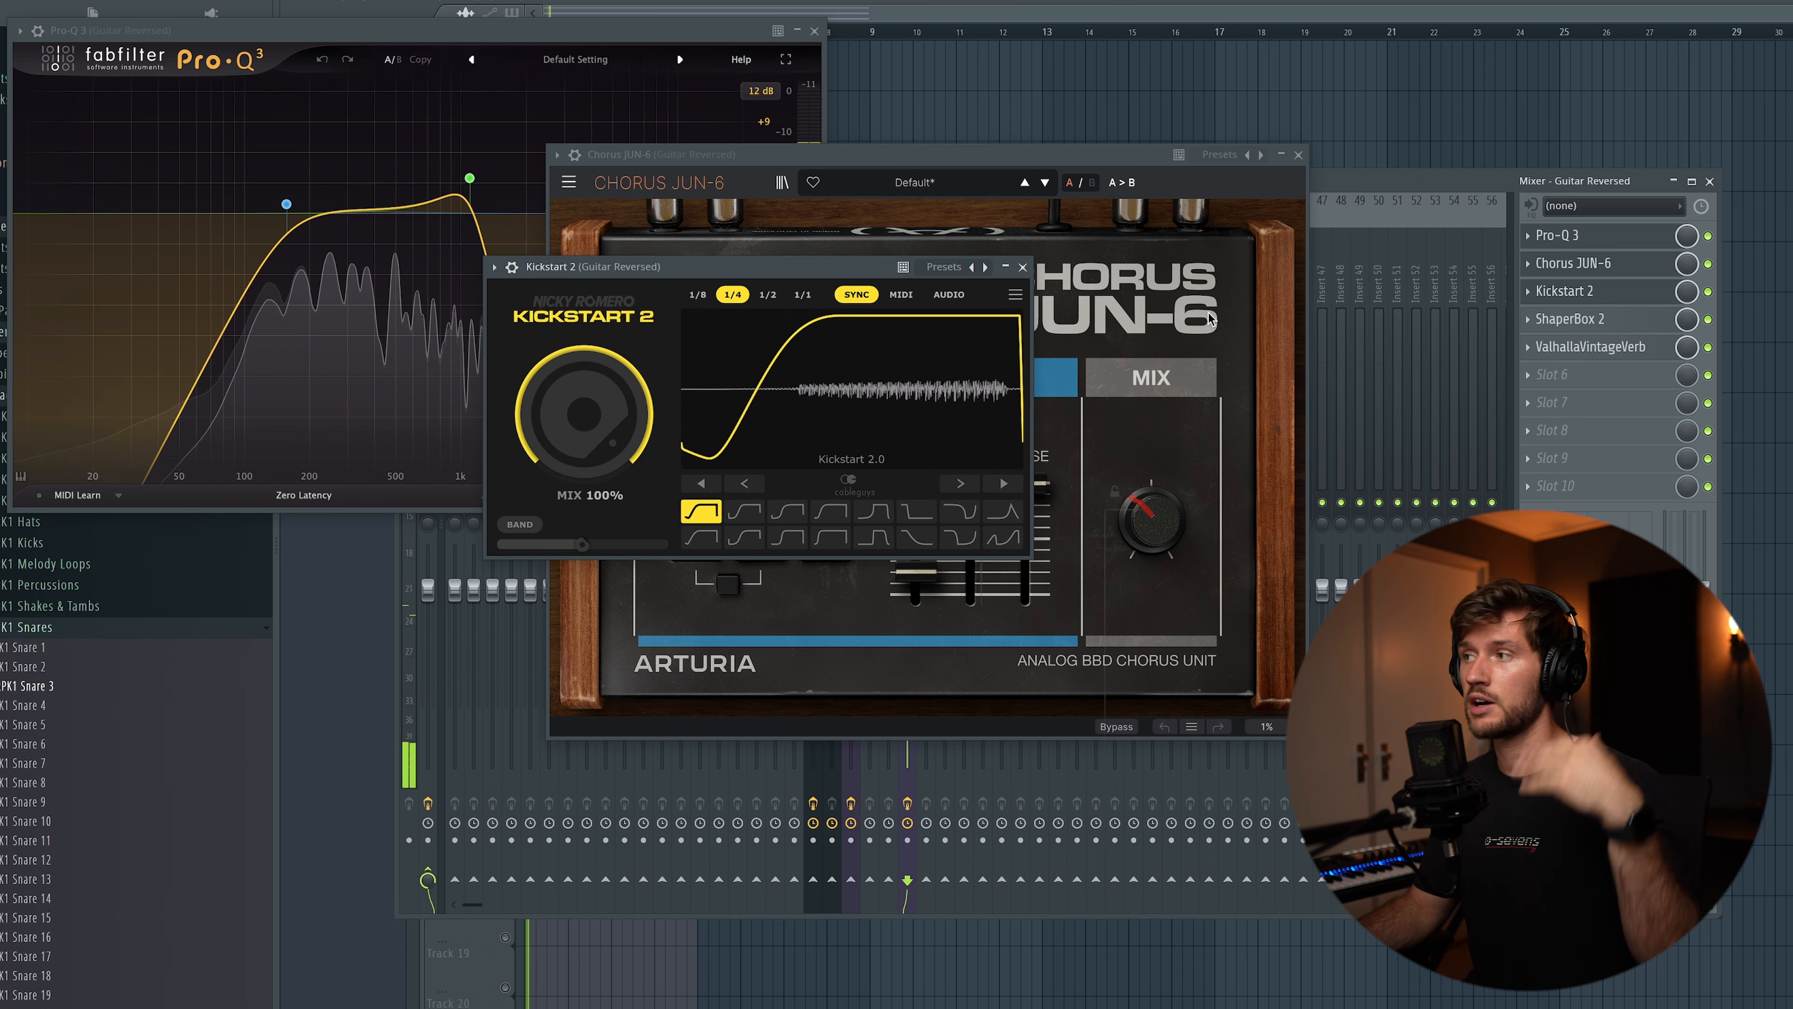
{"action": "left_click", "coordinate": [1568, 325]}
{"action": "left_click_drag", "start_coordinate": [946, 206], "coordinate": [907, 200]}
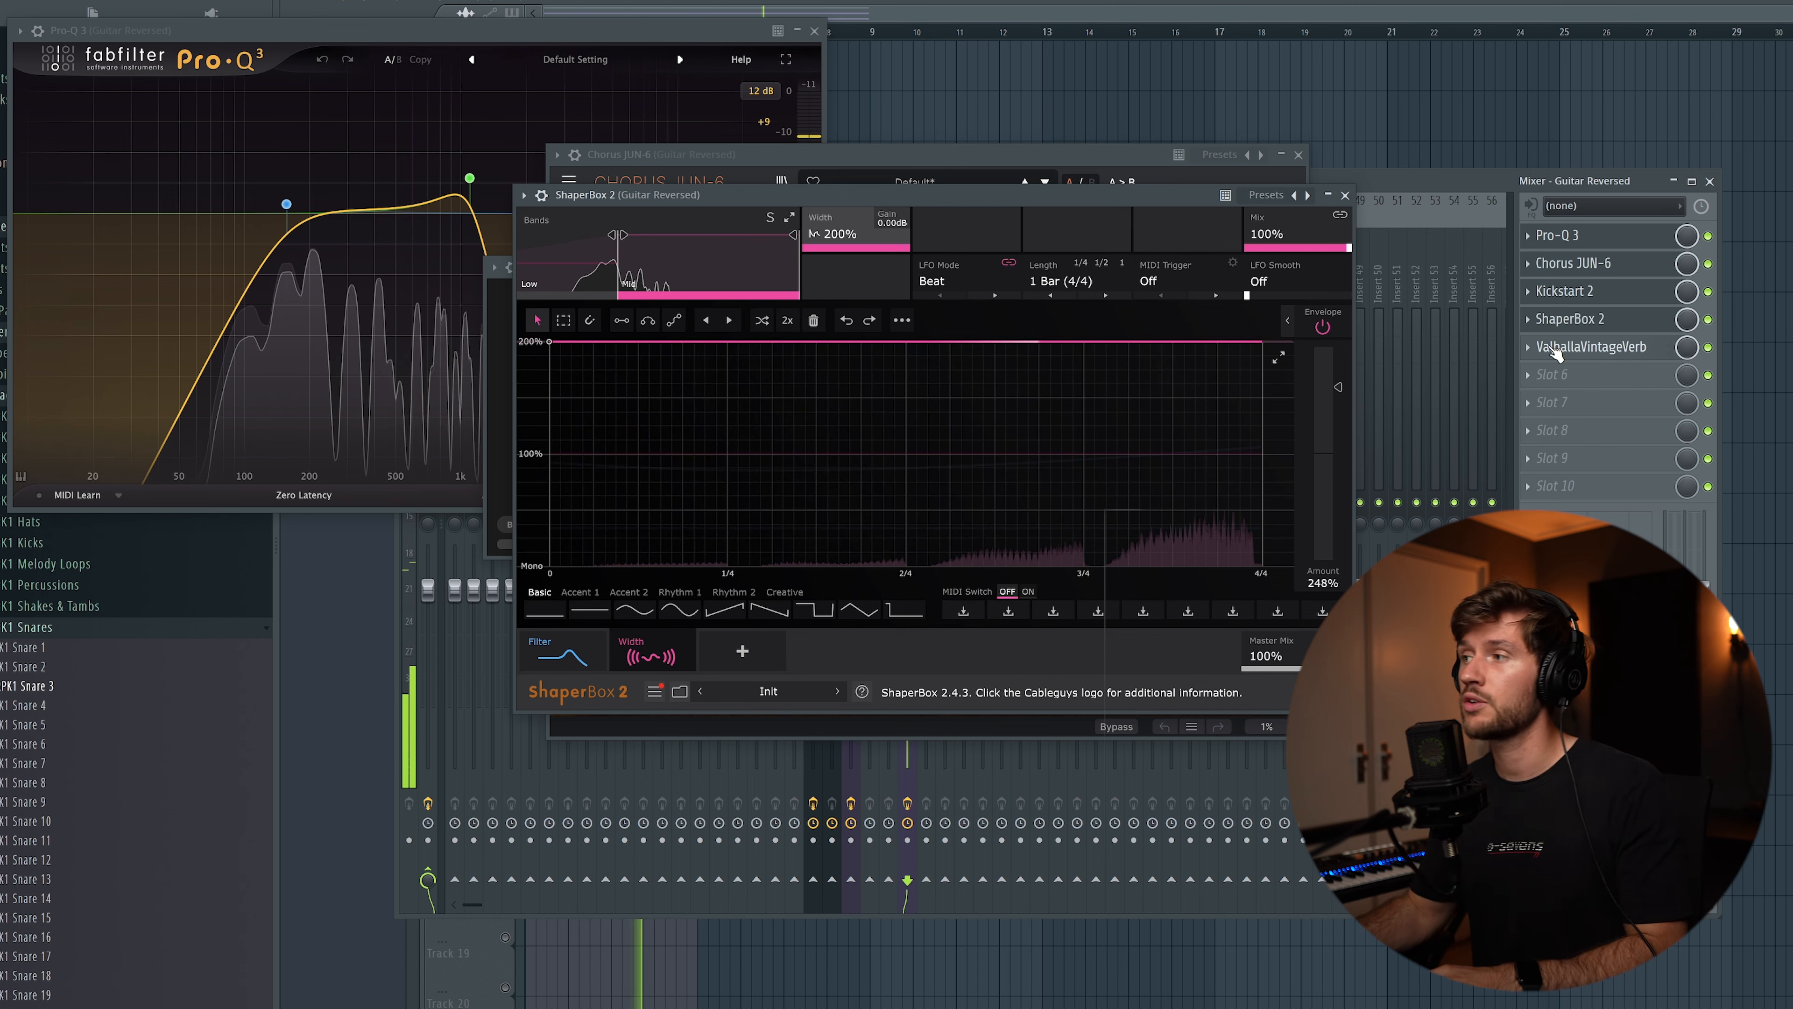
{"action": "left_click", "coordinate": [1561, 348]}
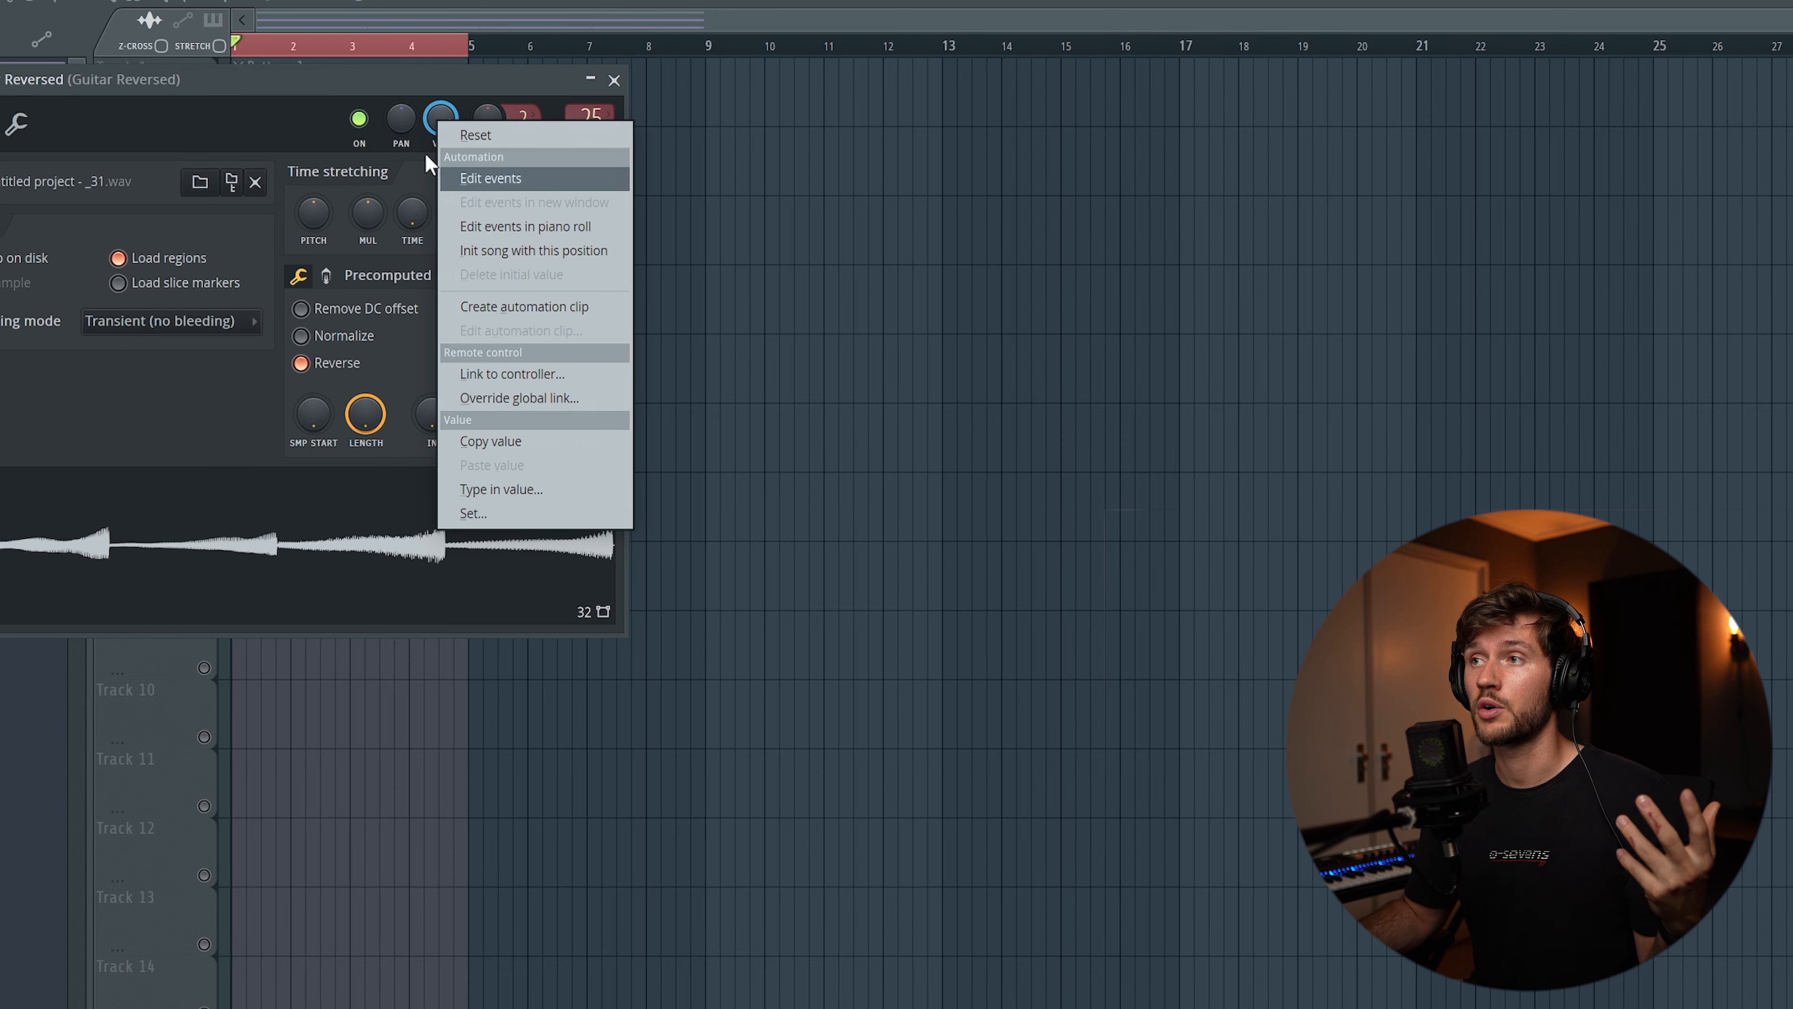
Create an automation clip for the volume of the Guitar Reversed audio clip
{"action": "left_click", "coordinate": [329, 70]}
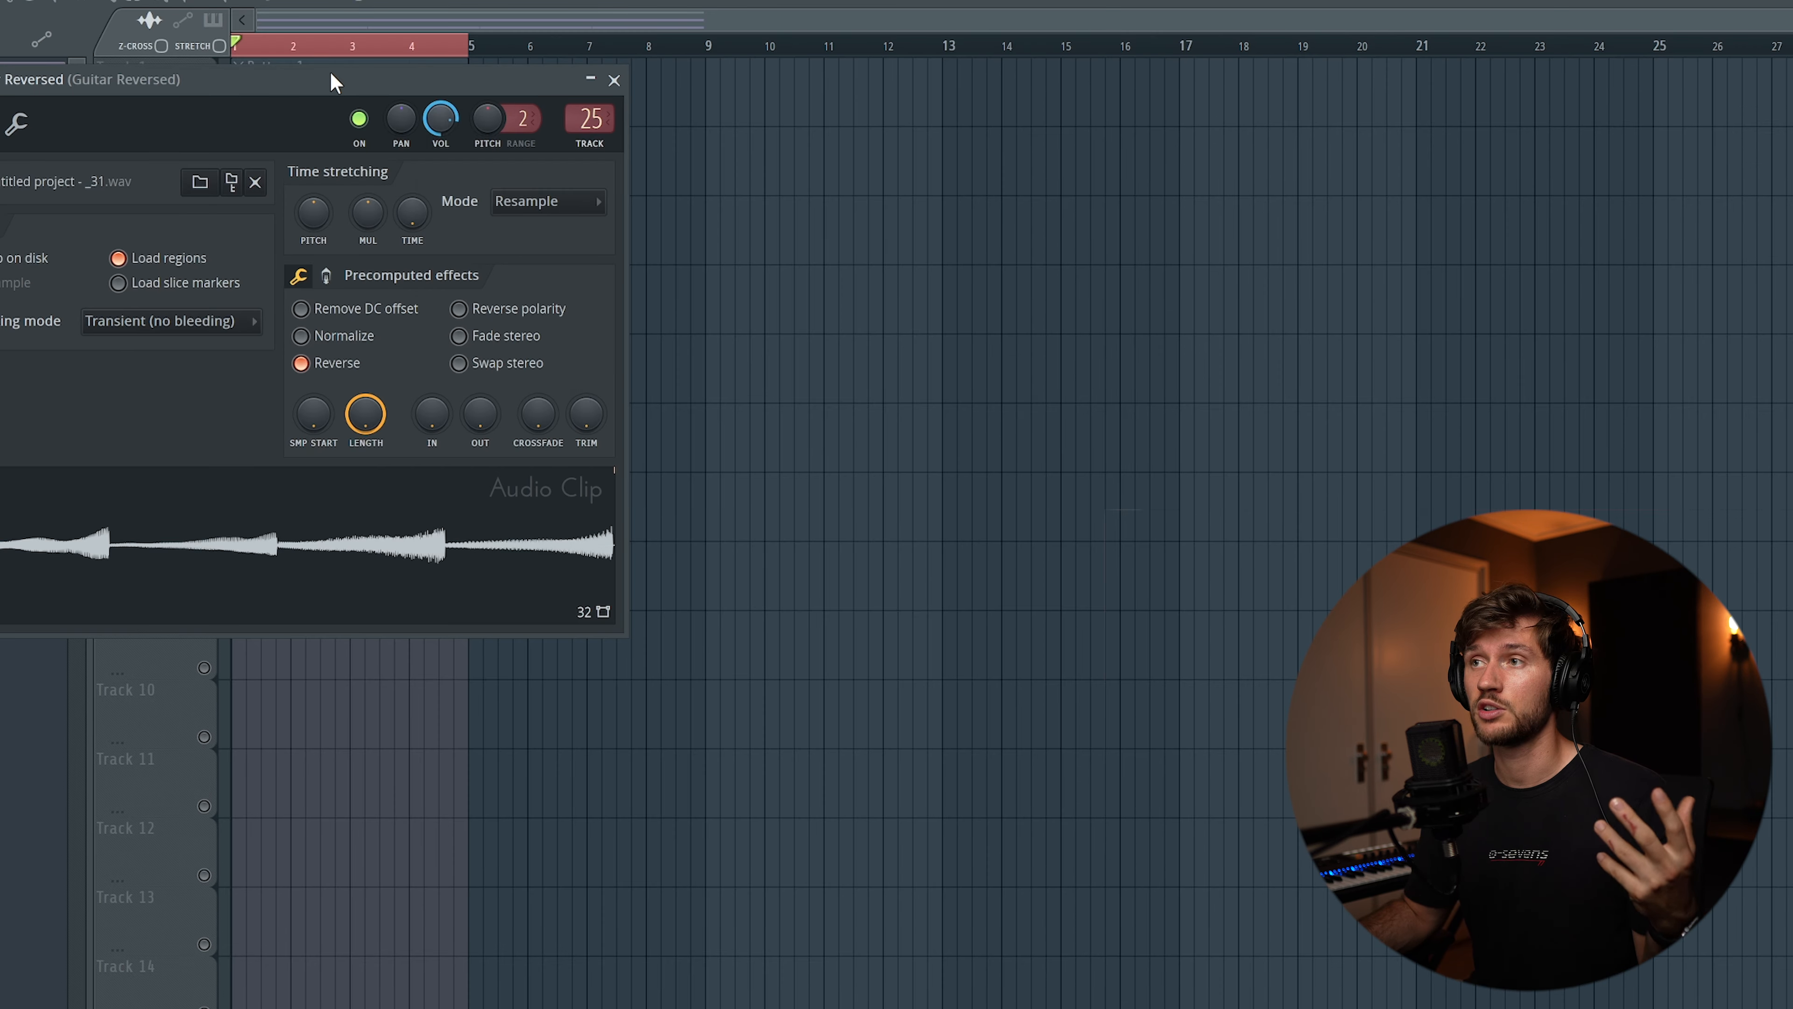
{"action": "left_click_drag", "start_coordinate": [330, 70], "coordinate": [622, 408]}
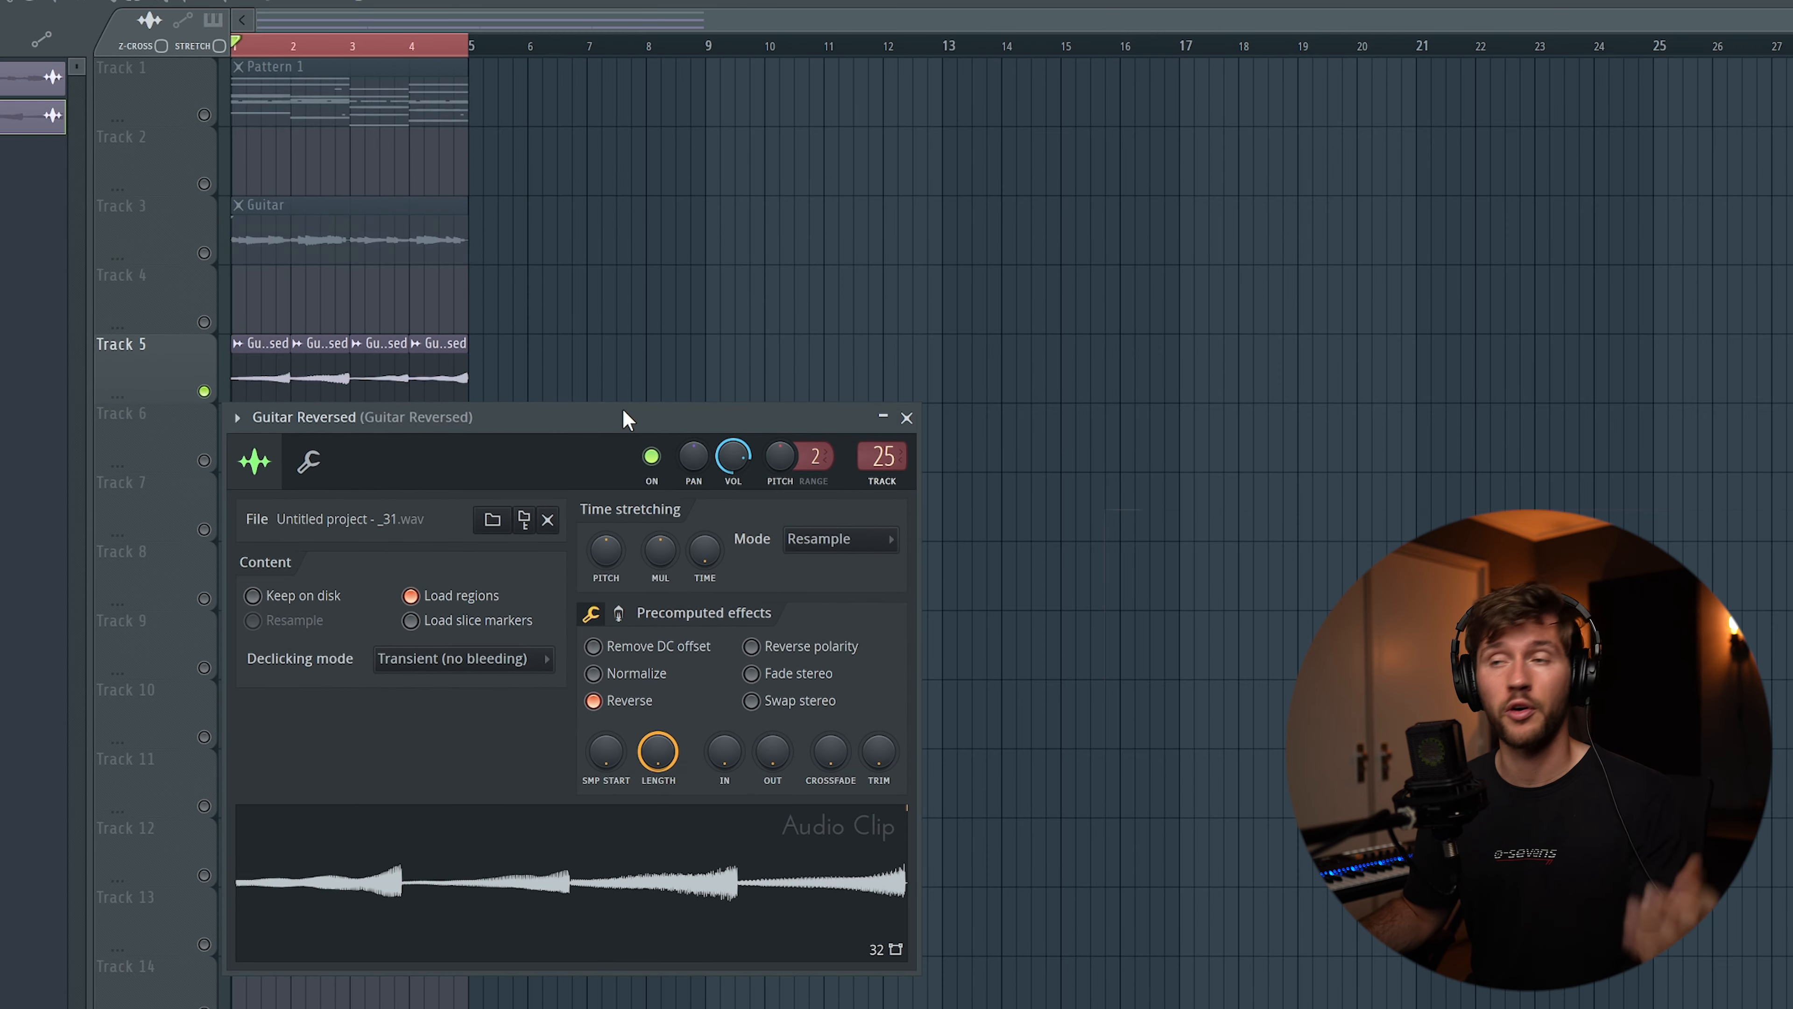
{"action": "right_click", "coordinate": [724, 460]}
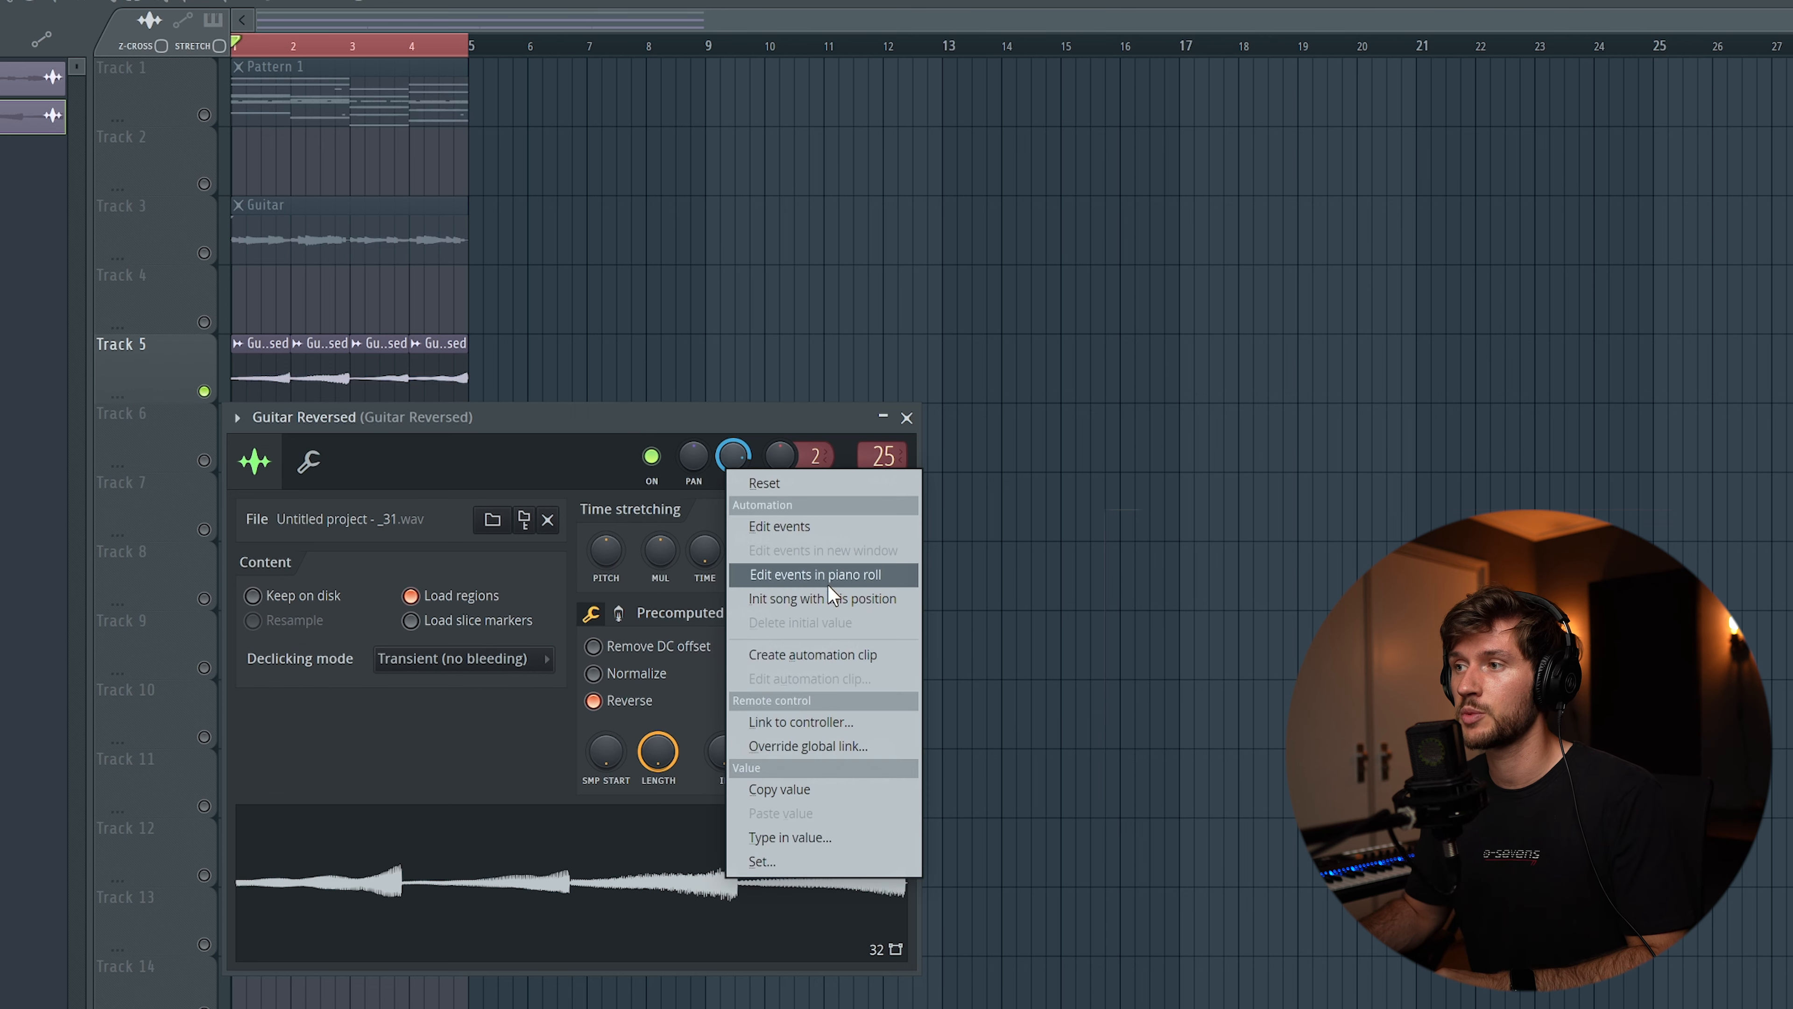
{"action": "left_click", "coordinate": [824, 645]}
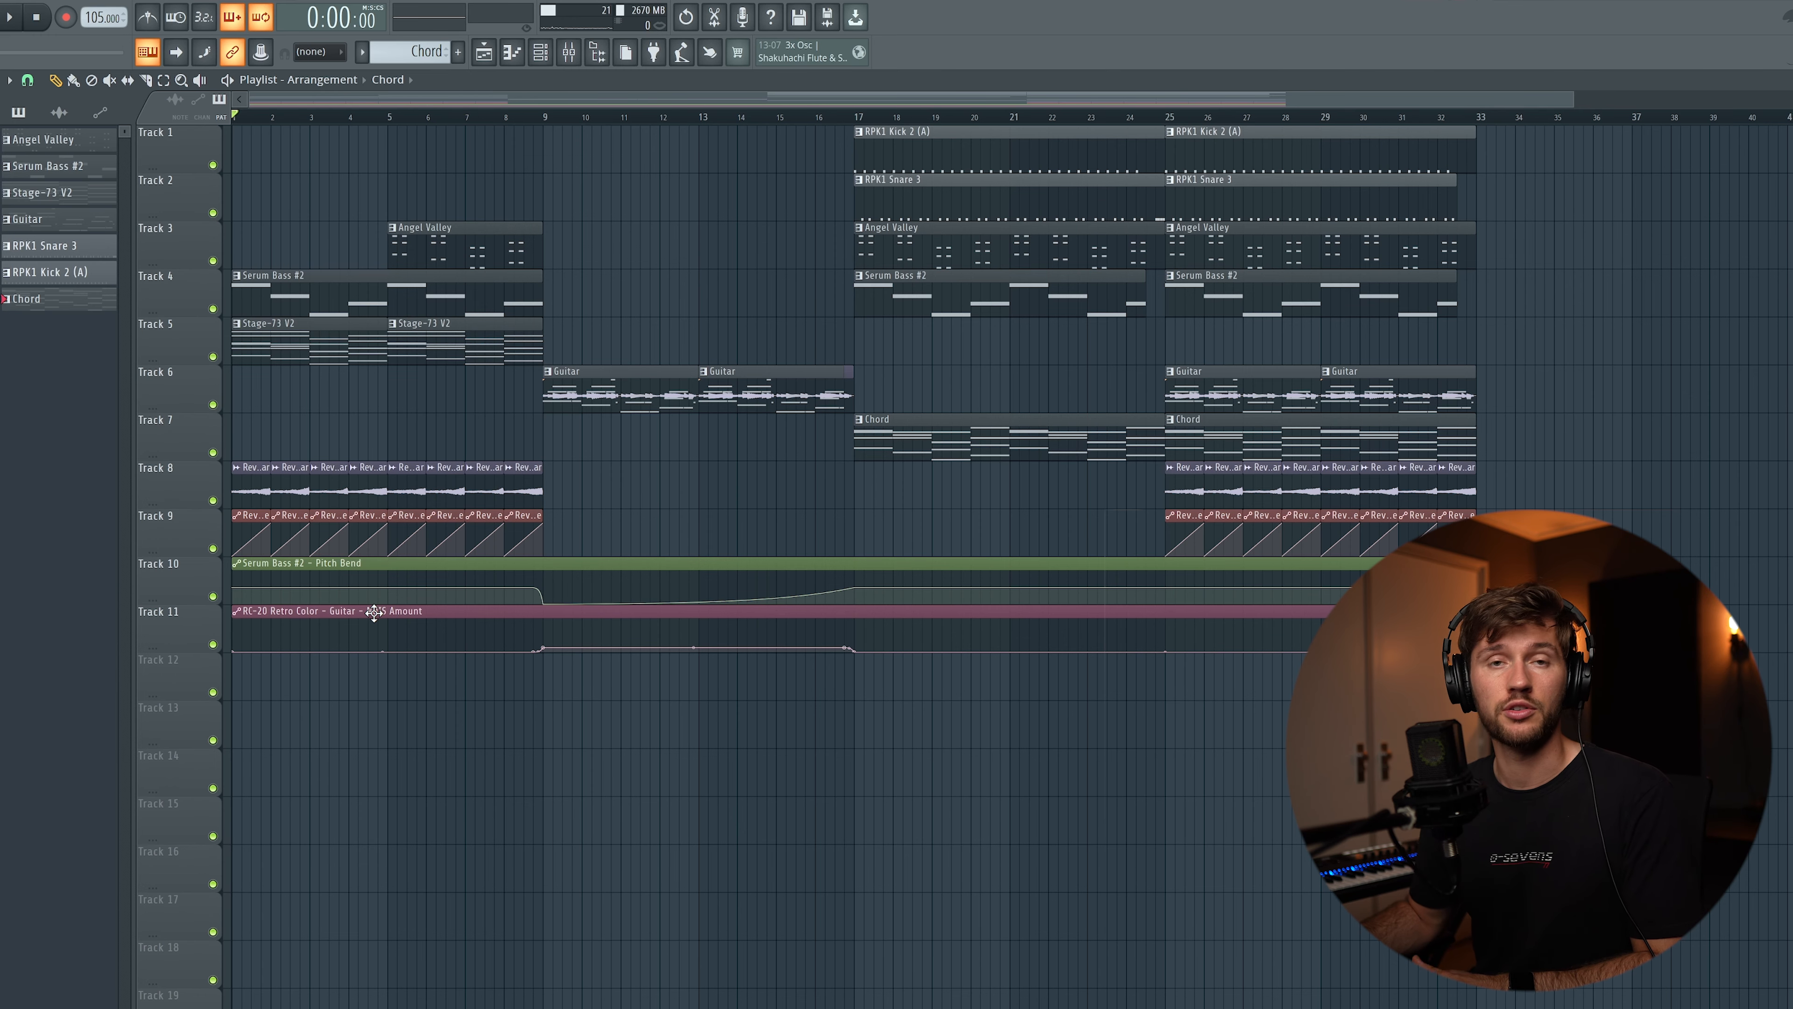
Play through the arrangement and try the pitch bend wheel on Serum Bass #2
{"action": "left_click", "coordinate": [509, 120]}
{"action": "key", "text": "space"}
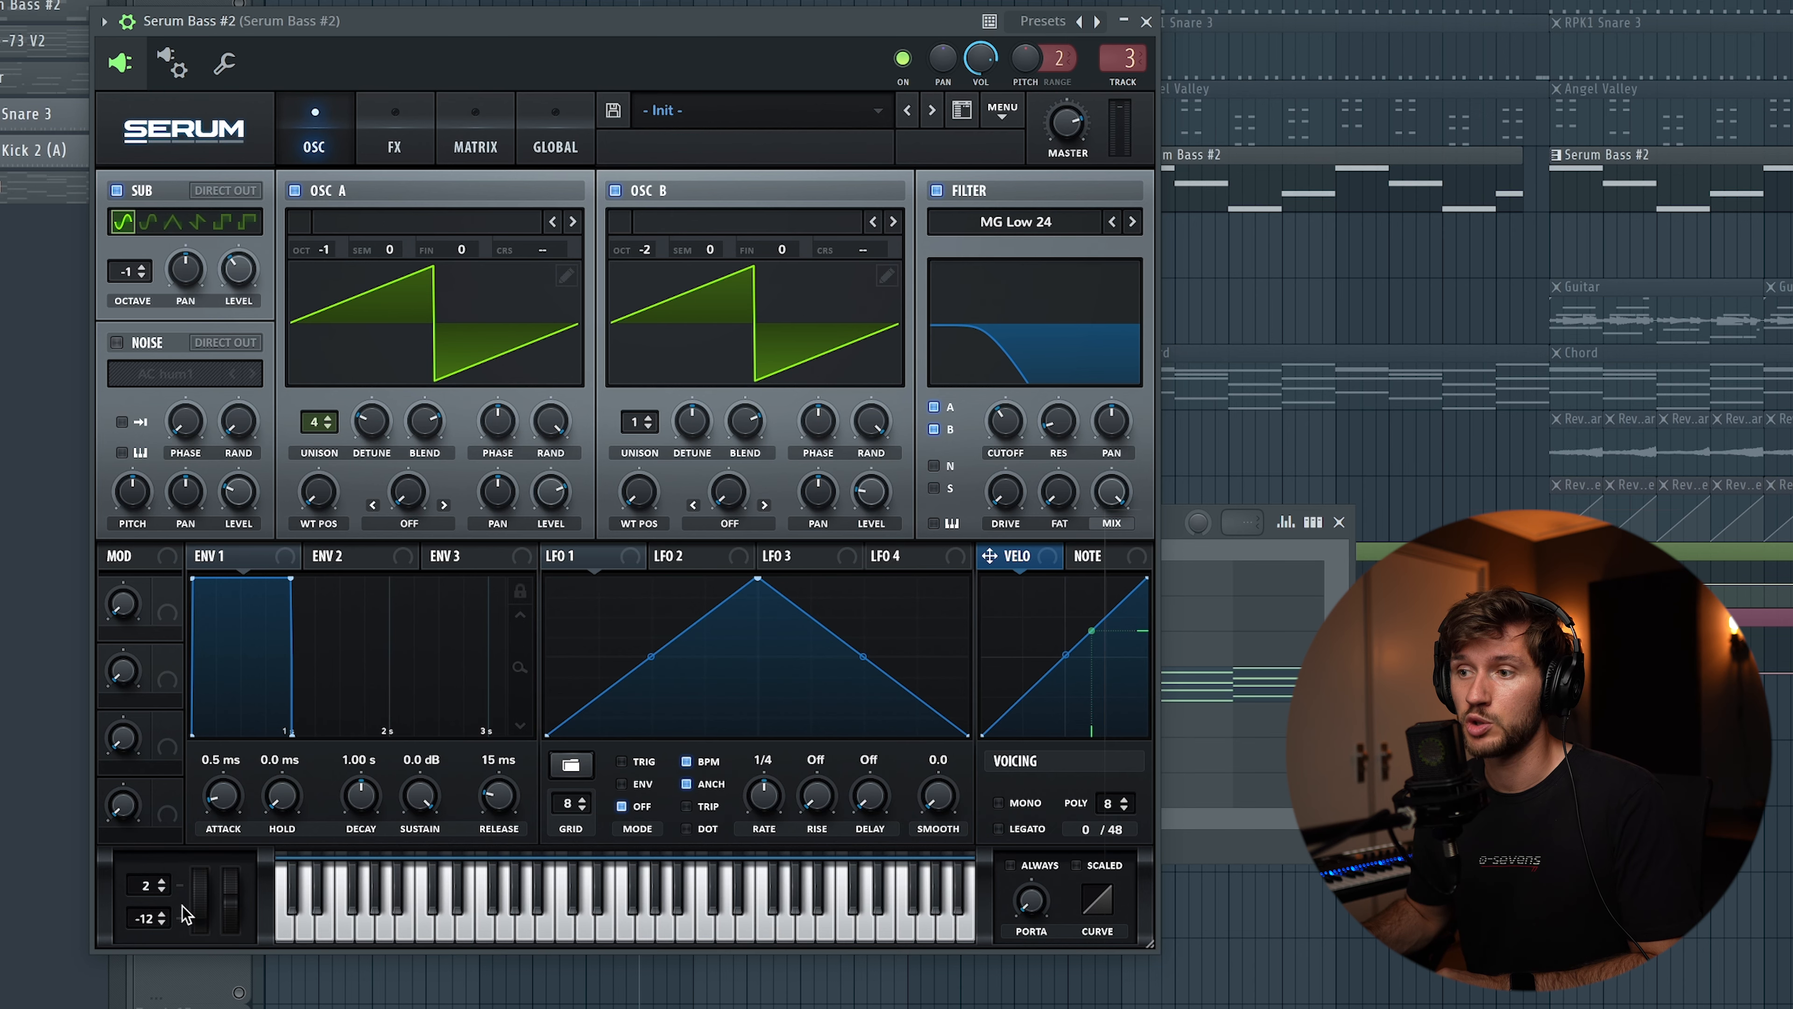
{"action": "left_click_drag", "start_coordinate": [198, 915], "coordinate": [205, 875]}
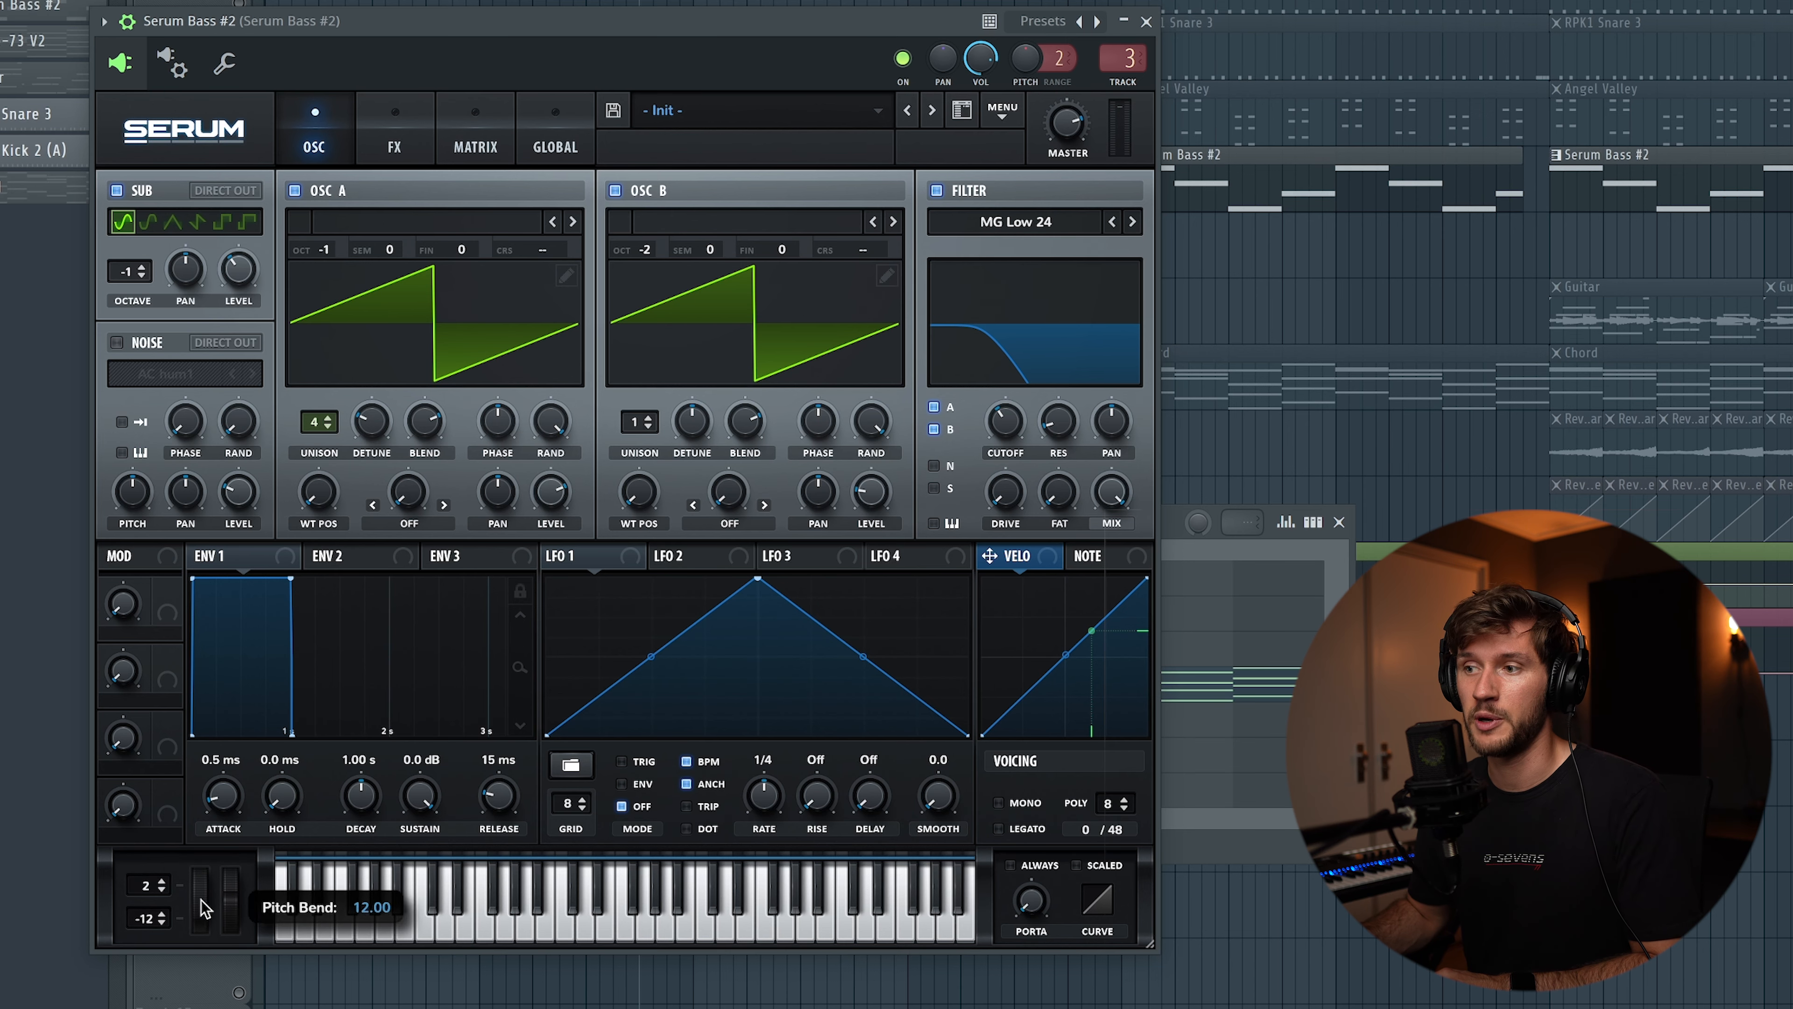
{"action": "key", "text": "space"}
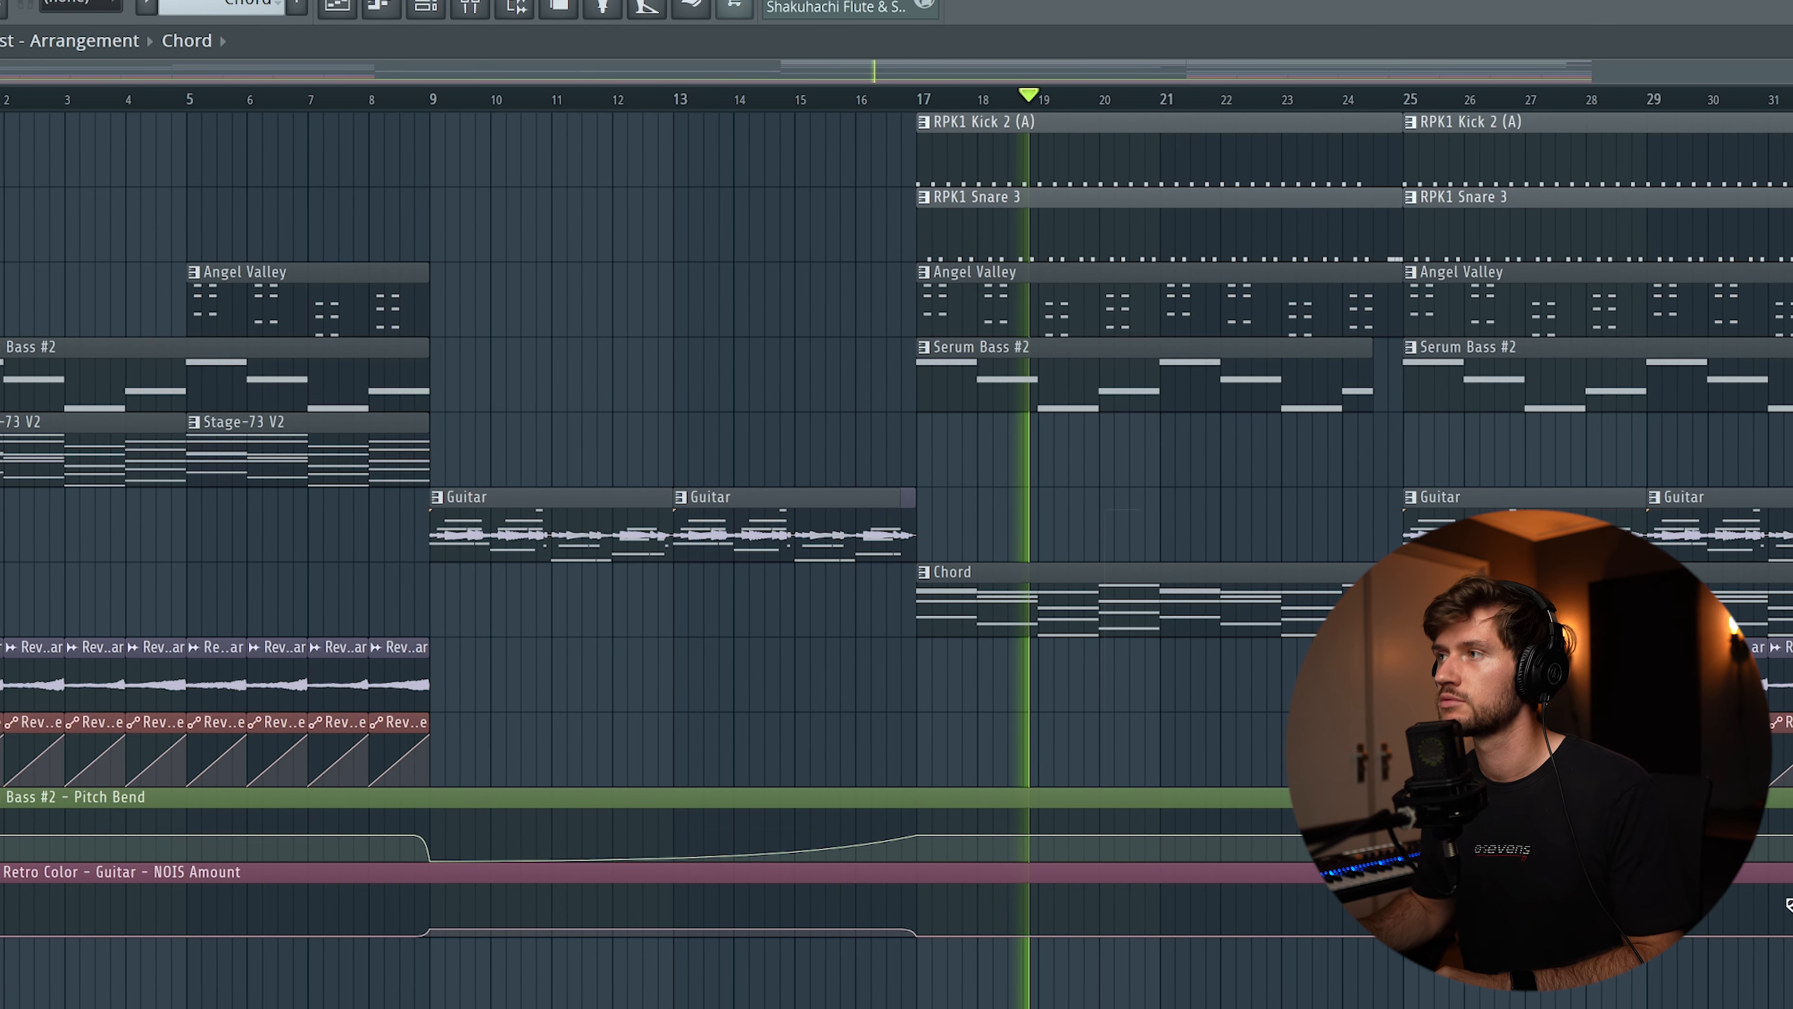
{"action": "left_click_drag", "start_coordinate": [1173, 71], "coordinate": [1525, 81]}
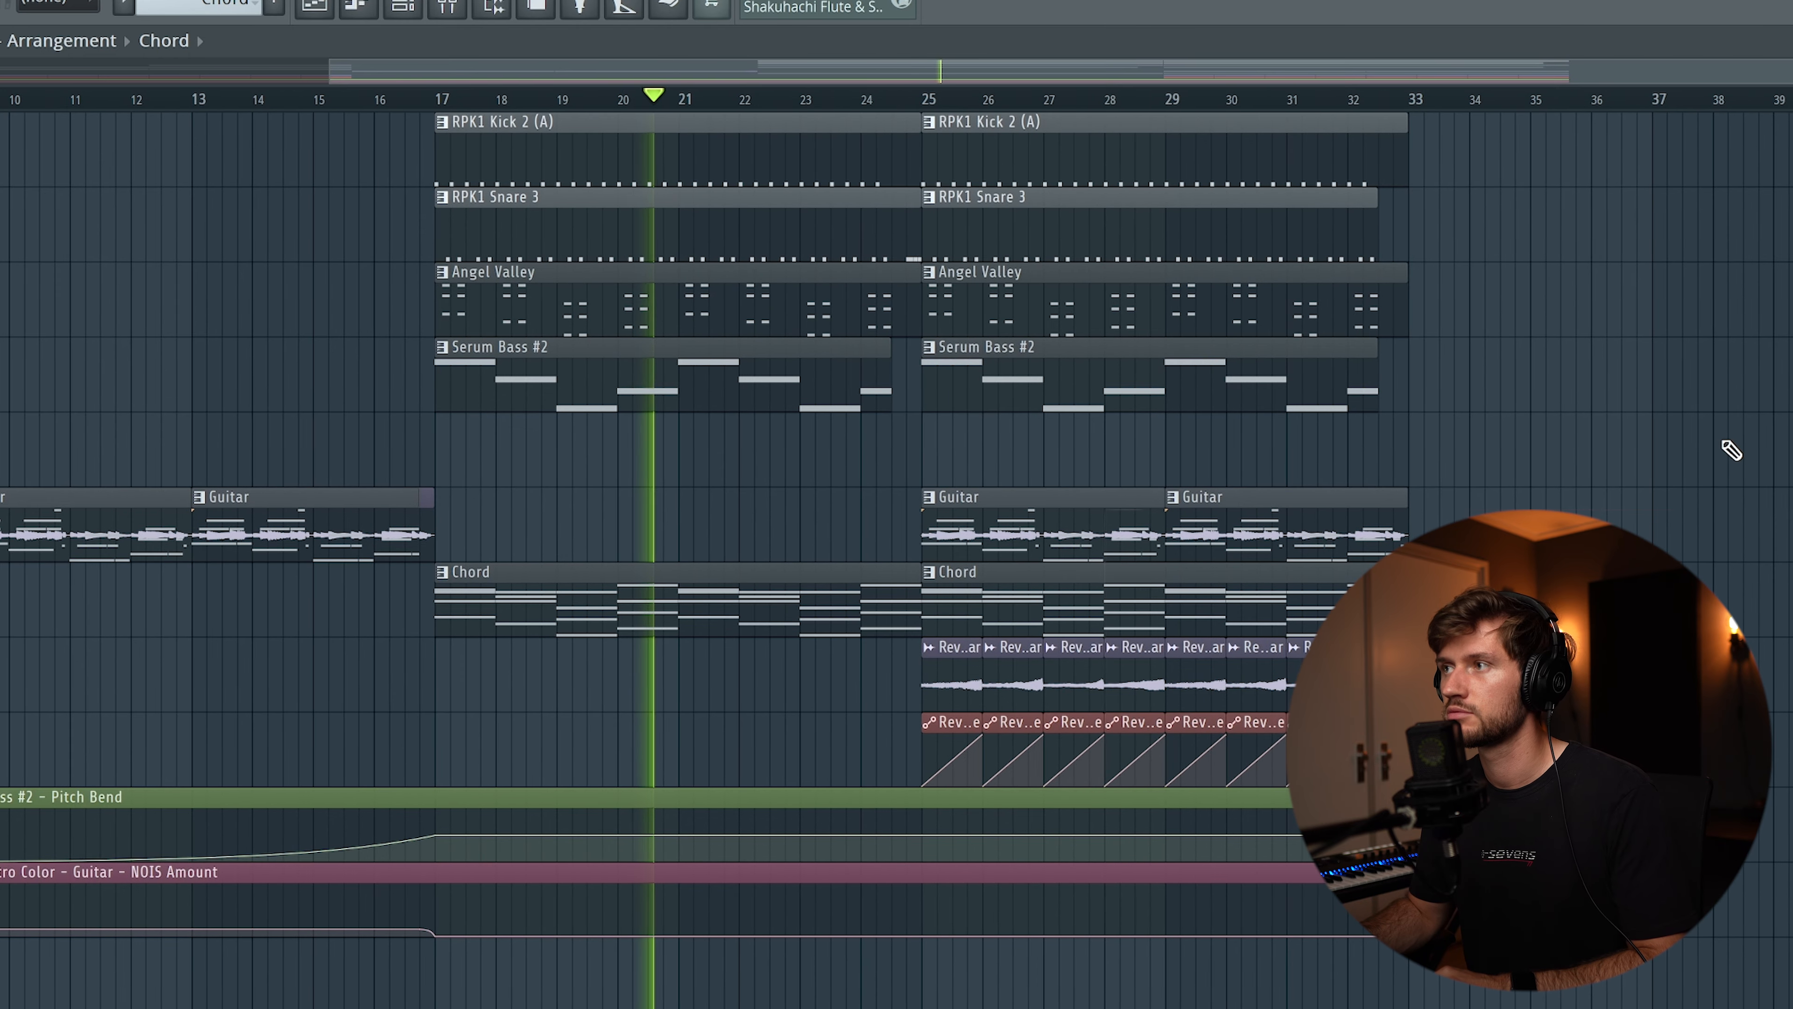